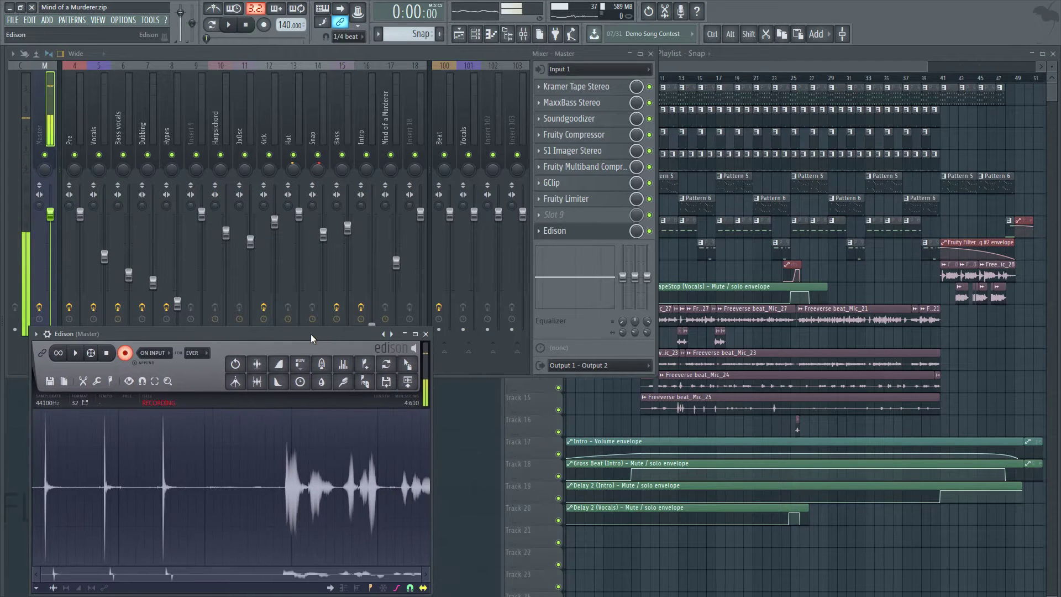
# Move the Edison window into the empty area below the mixer and collapse it to its title bar
pyautogui.moveTo(314, 333); pyautogui.dragTo(303, 400)
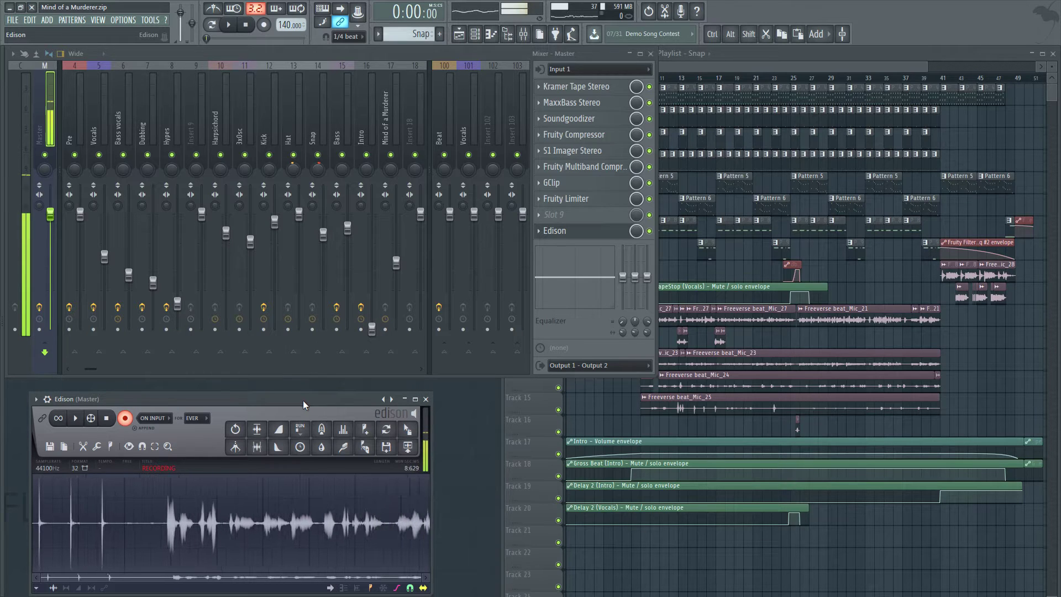
pyautogui.moveTo(302, 402); pyautogui.dragTo(282, 390)
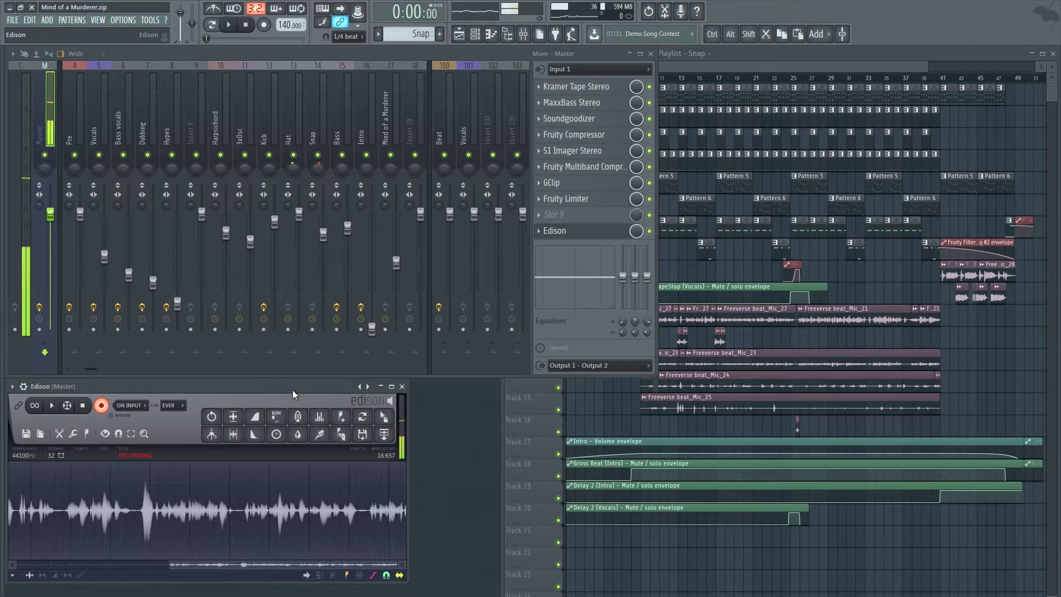
pyautogui.click(381, 386)
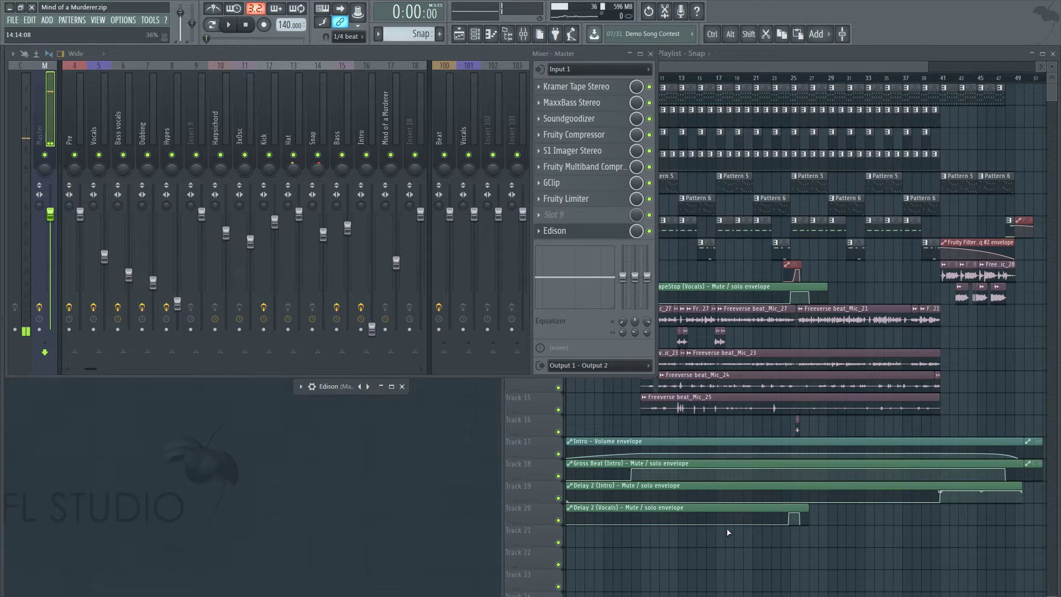
# Examine the playlist arrangement at different zoom levels, from the drum patterns down to the vocal and automation tracks
pyautogui.moveTo(744, 571); pyautogui.dragTo(687, 569)
pyautogui.scroll(2, 773, 572)
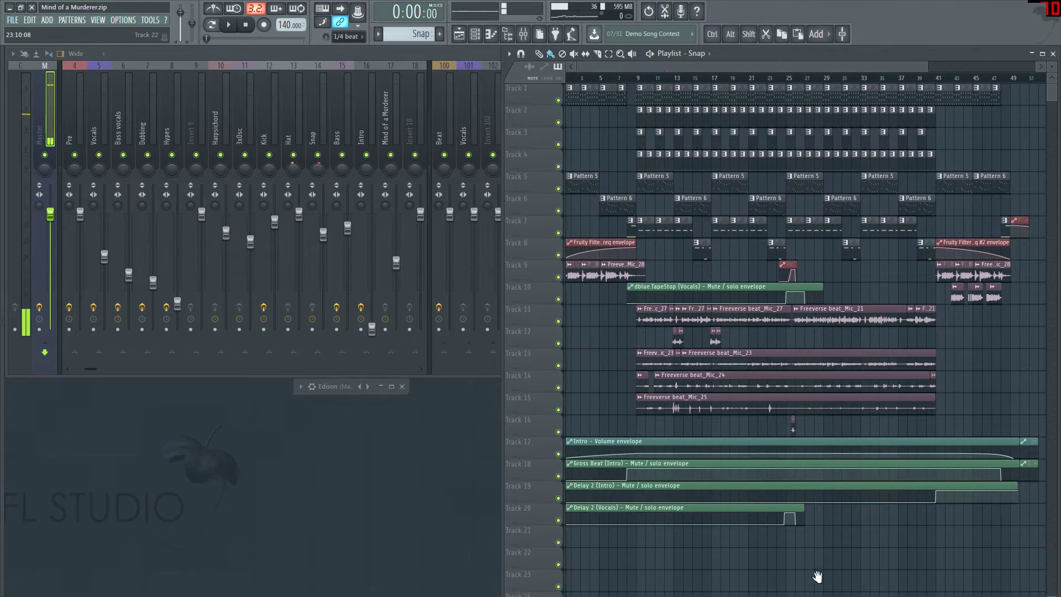
pyautogui.moveTo(597, 418); pyautogui.dragTo(995, 91)
pyautogui.keyDown('ctrl'); pyautogui.click(985, 130); pyautogui.keyUp('ctrl')
pyautogui.scroll(3, 730, 156)
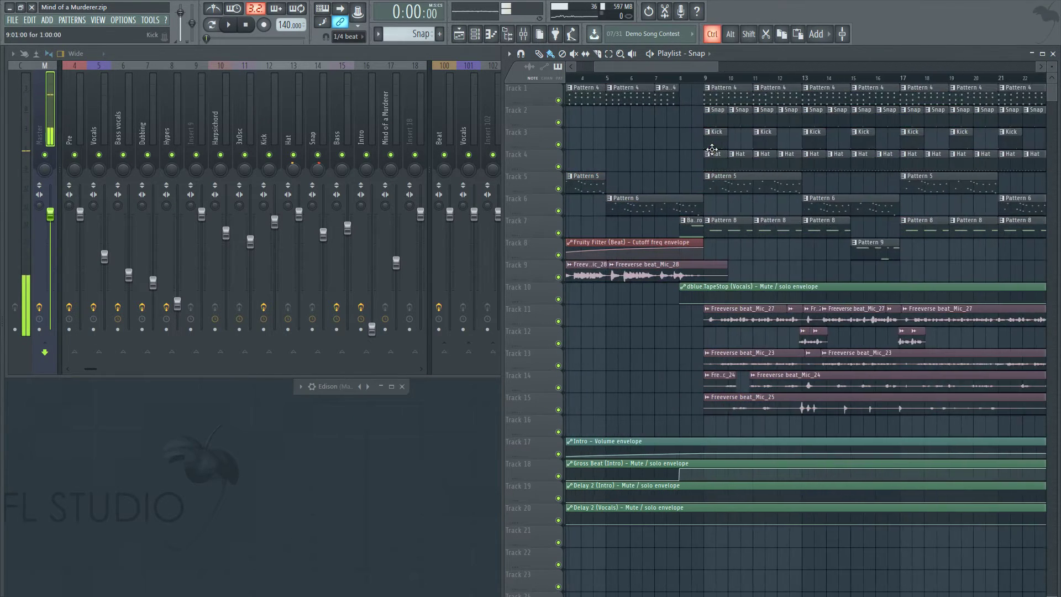
pyautogui.keyDown('ctrl'); pyautogui.scroll(3, 712, 149); pyautogui.keyUp('ctrl')
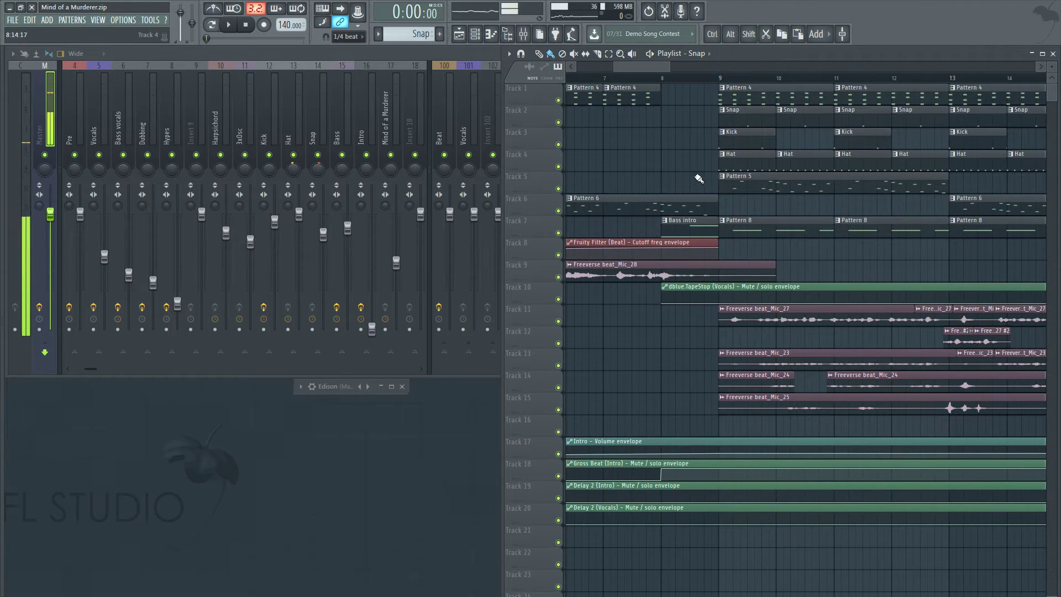
pyautogui.keyDown('ctrl'); pyautogui.scroll(-5, 699, 178); pyautogui.keyUp('ctrl')
pyautogui.keyDown('alt'); pyautogui.scroll(3, 684, 303); pyautogui.keyUp('alt')
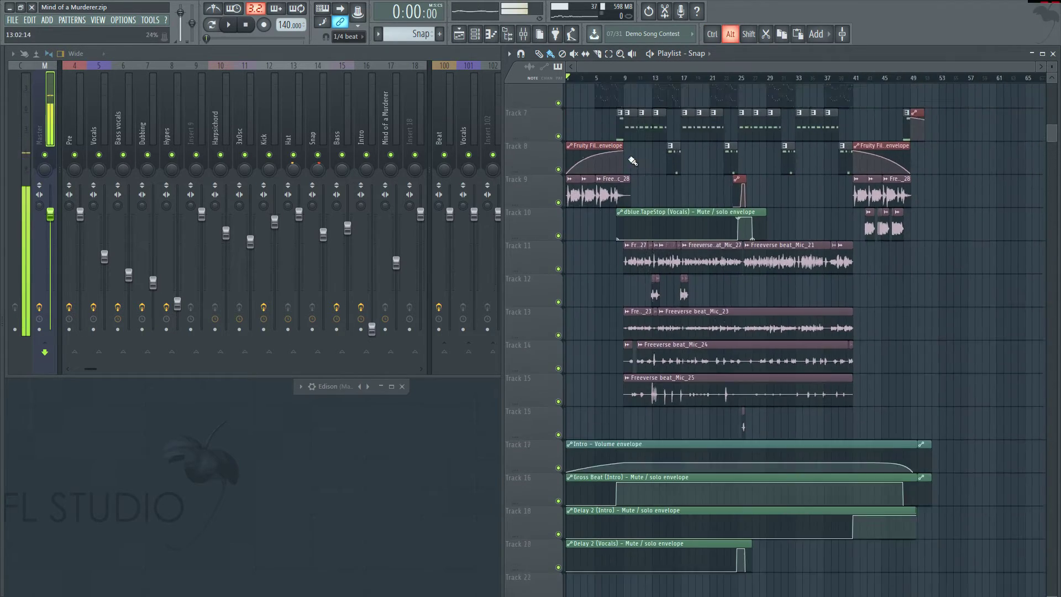
pyautogui.keyDown('alt'); pyautogui.scroll(-4, 633, 161); pyautogui.keyUp('alt')
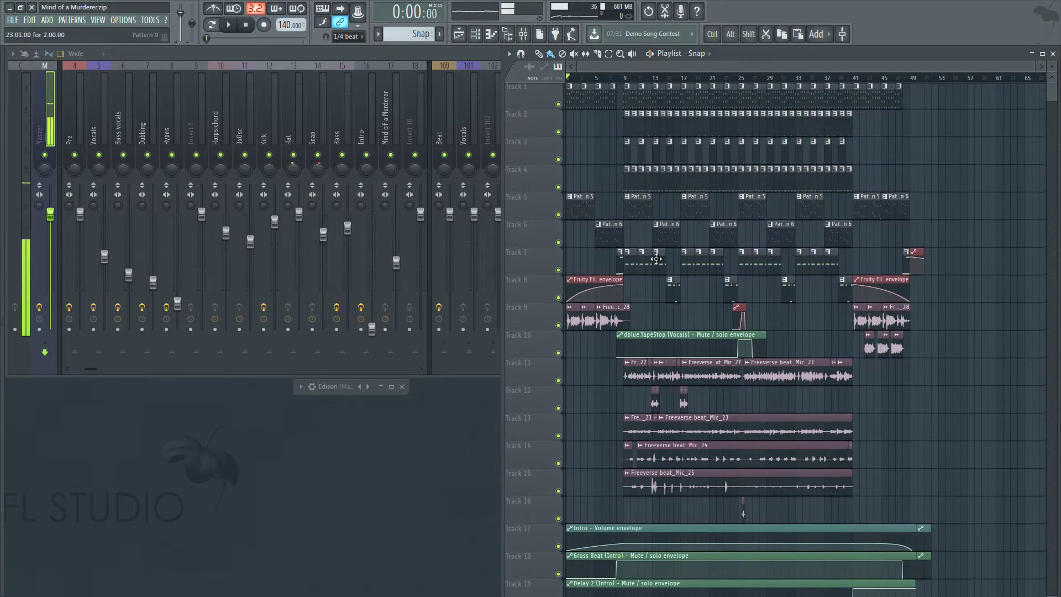
pyautogui.keyDown('ctrl'); pyautogui.scroll(3, 635, 339); pyautogui.keyUp('ctrl')
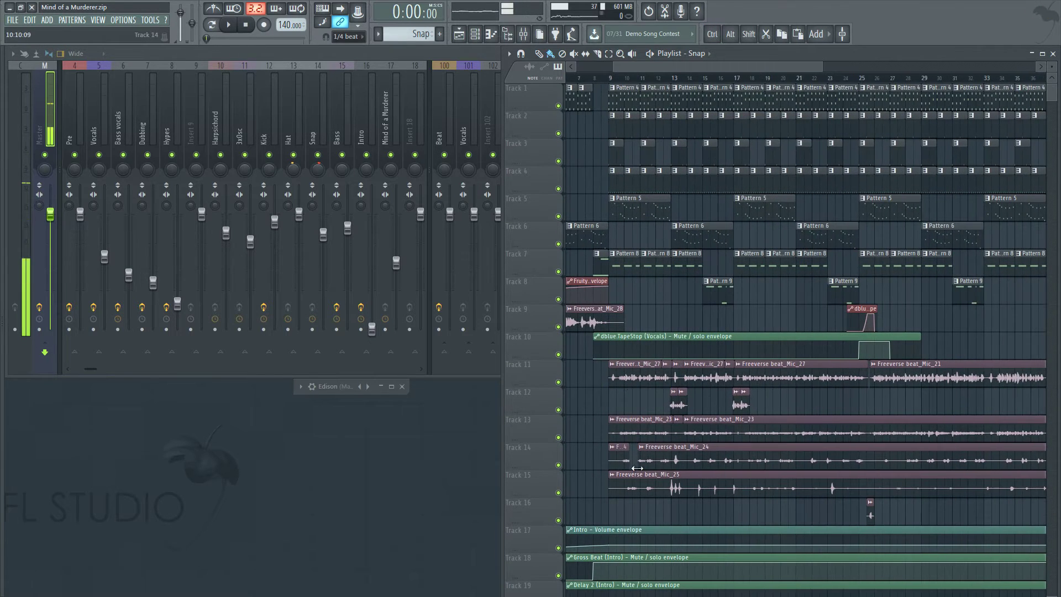
pyautogui.keyDown('alt'); pyautogui.scroll(3, 638, 420); pyautogui.keyUp('alt')
pyautogui.keyDown('ctrl'); pyautogui.scroll(3, 611, 396); pyautogui.keyUp('ctrl')
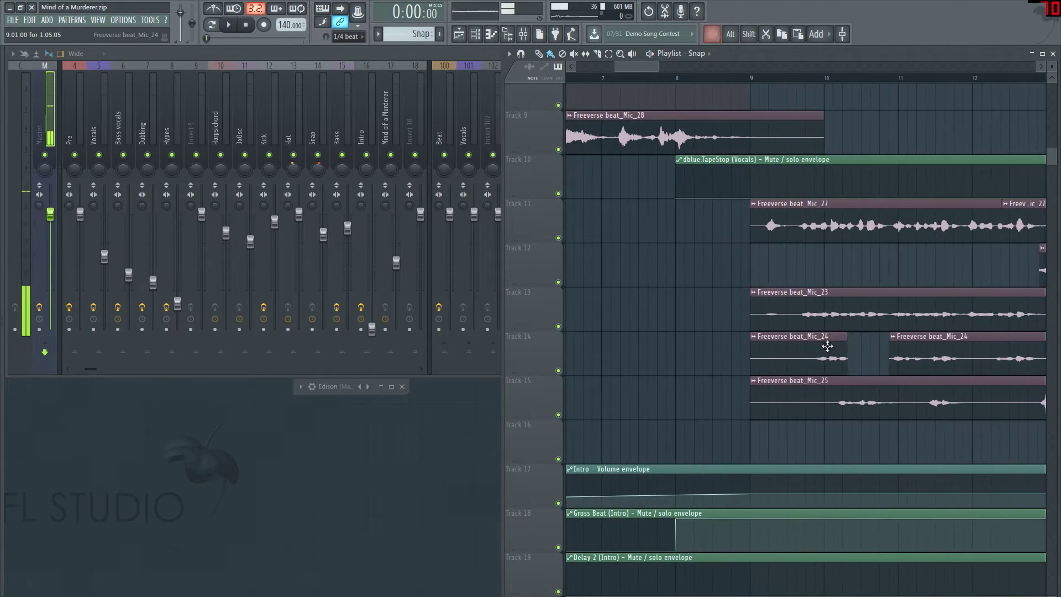
# Solo track 14, listen to its vocal clips from bar 9, and stop playback
pyautogui.click(753, 82)
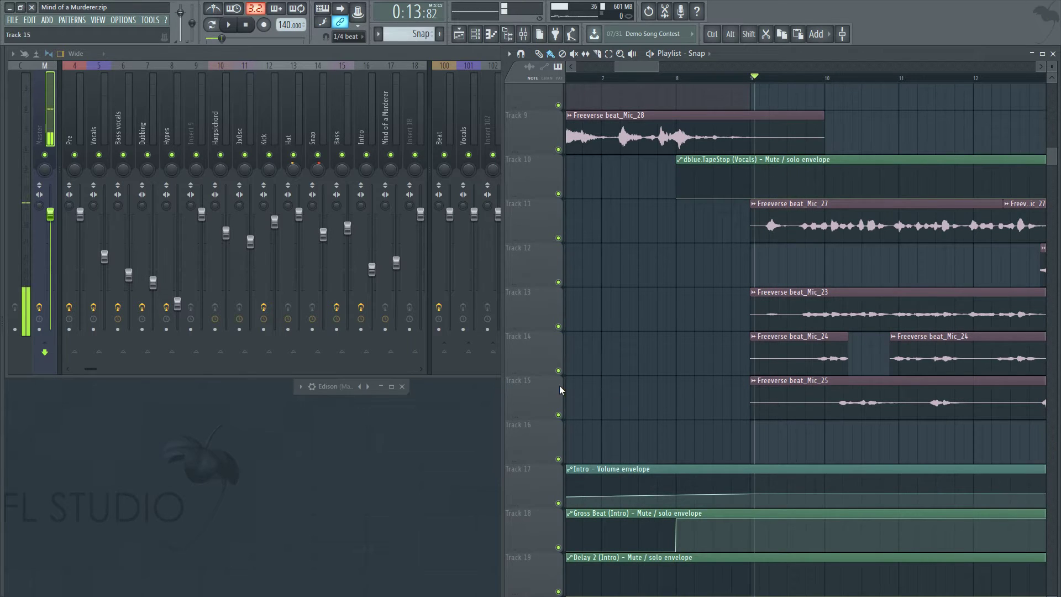
pyautogui.keyDown('ctrl'); pyautogui.click(558, 370); pyautogui.keyUp('ctrl')
pyautogui.press('space')
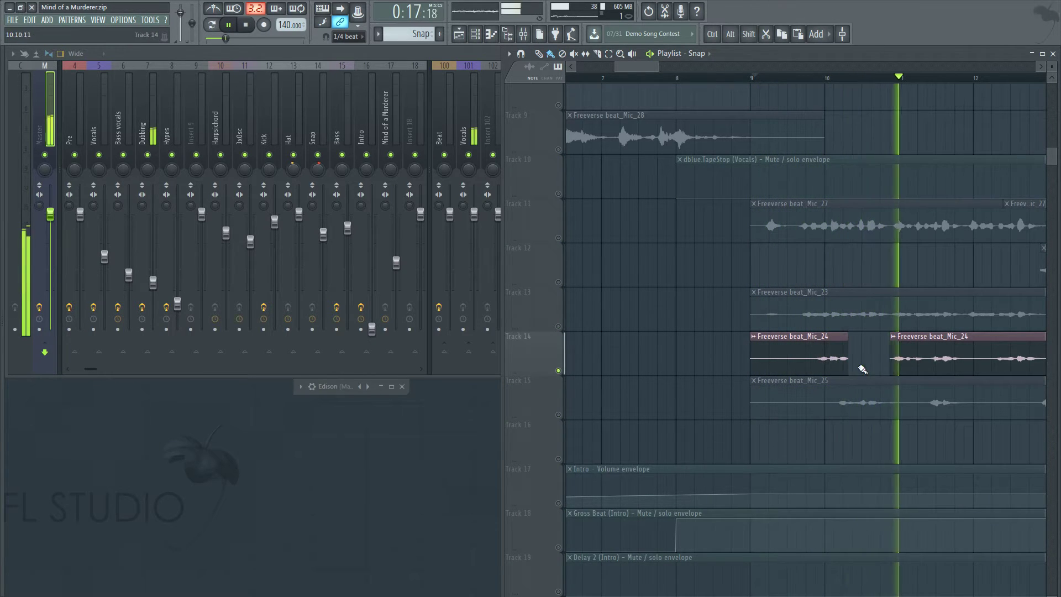
pyautogui.press('space')
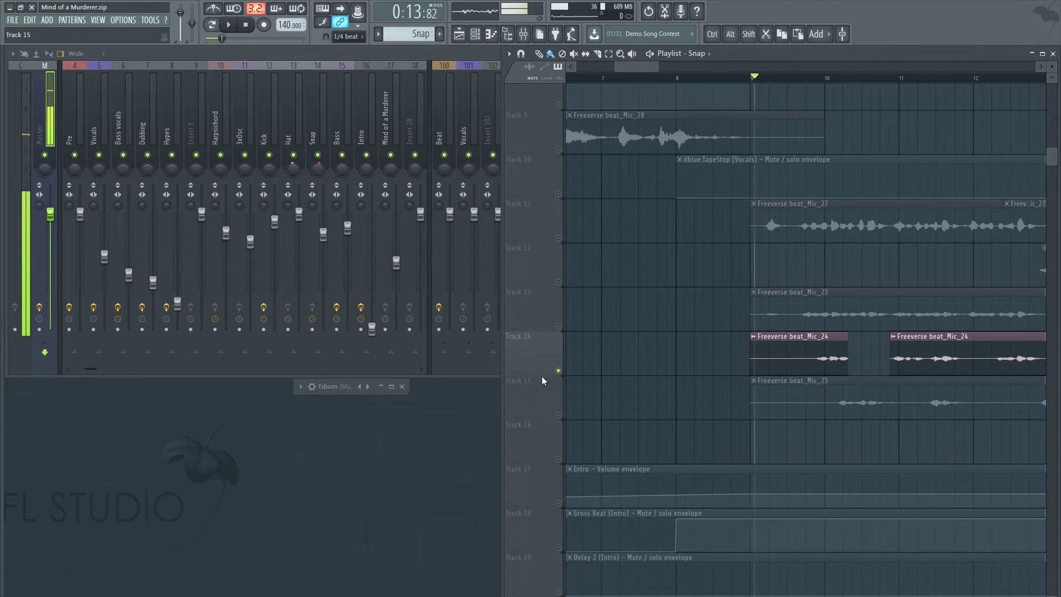
# Move the vocal clips on tracks 11 to 16 to start at bar 1, and the track 12 clips another four bars earlier
pyautogui.scroll(-5, 683, 376)
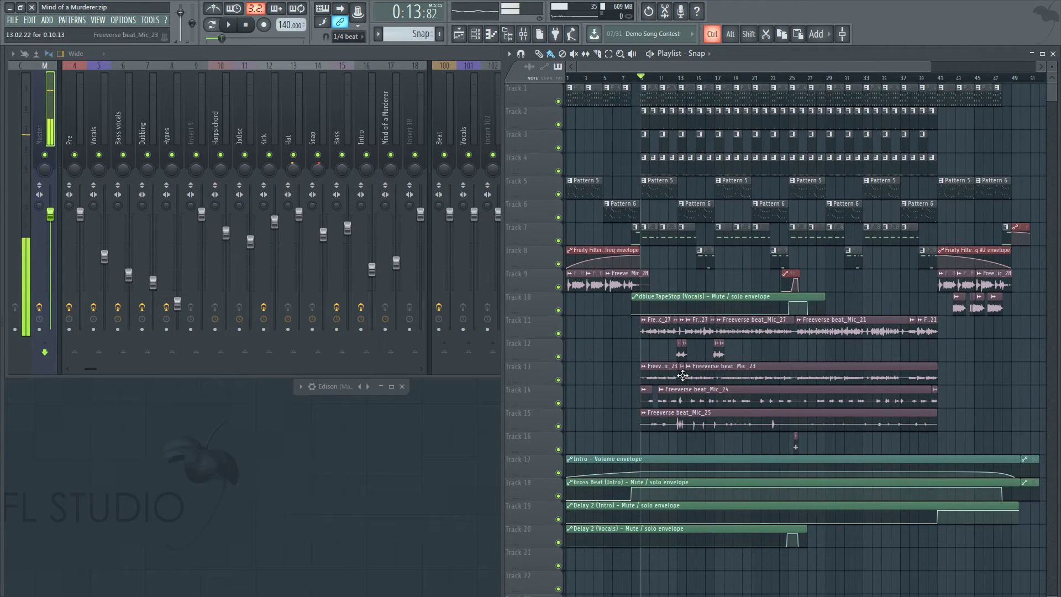
pyautogui.scroll(5, 733, 365)
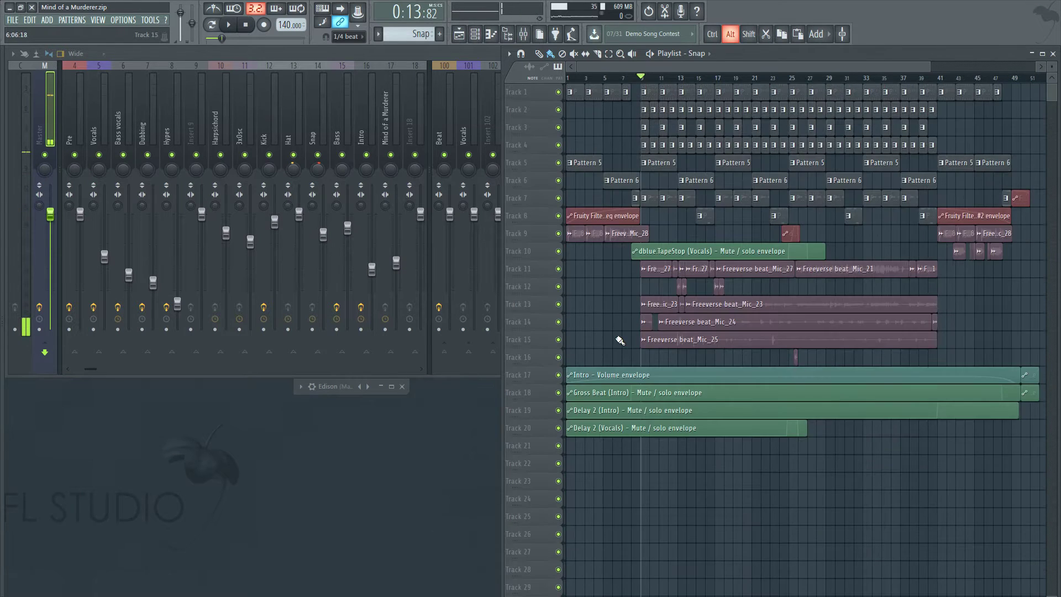
pyautogui.moveTo(625, 314); pyautogui.dragTo(934, 296)
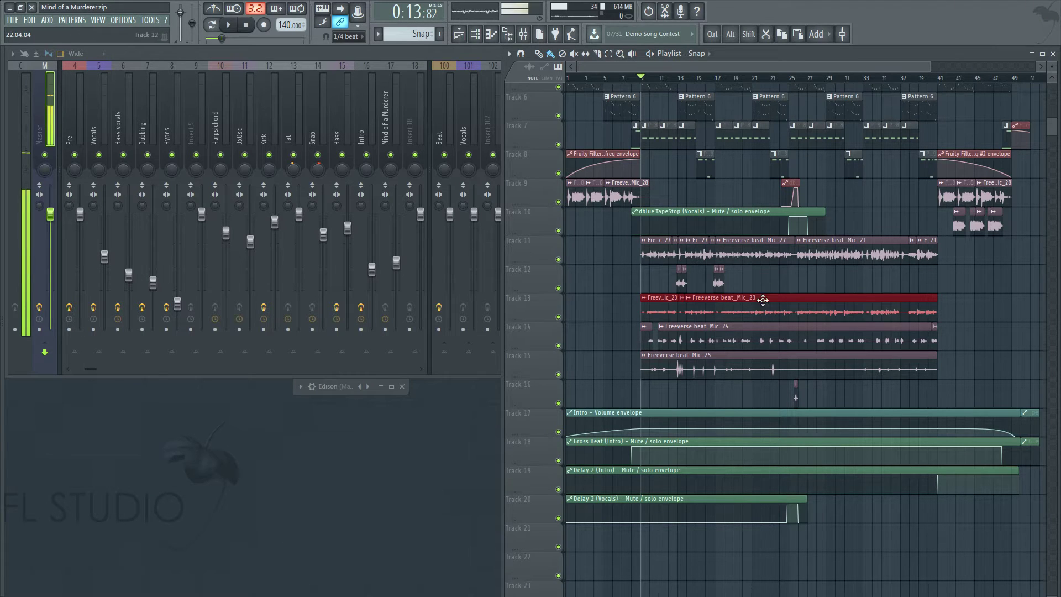
pyautogui.moveTo(966, 408); pyautogui.dragTo(580, 252)
pyautogui.click(606, 275)
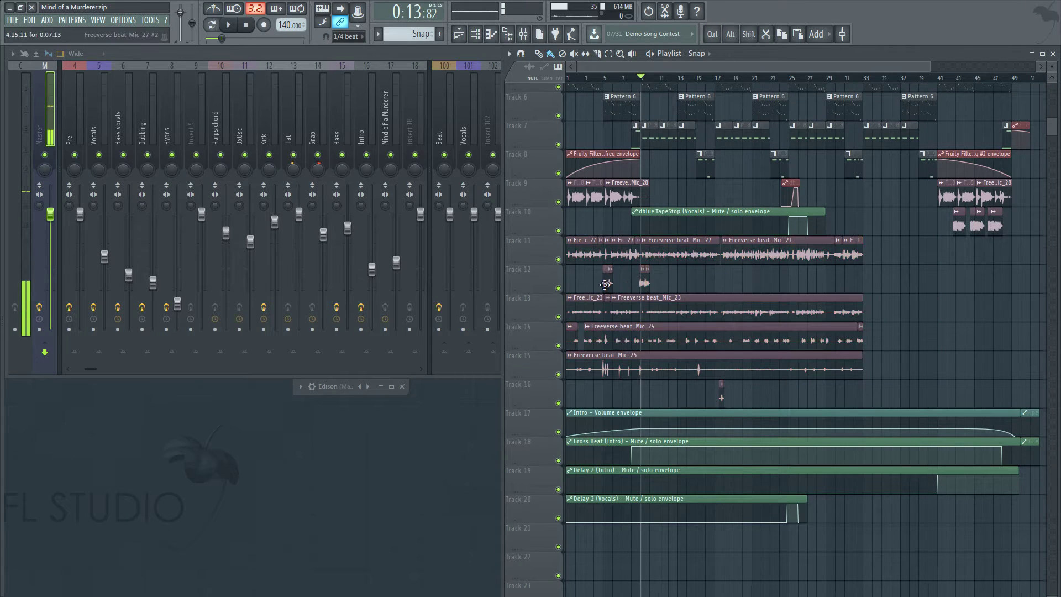
pyautogui.click(607, 283)
pyautogui.moveTo(607, 284); pyautogui.dragTo(526, 286)
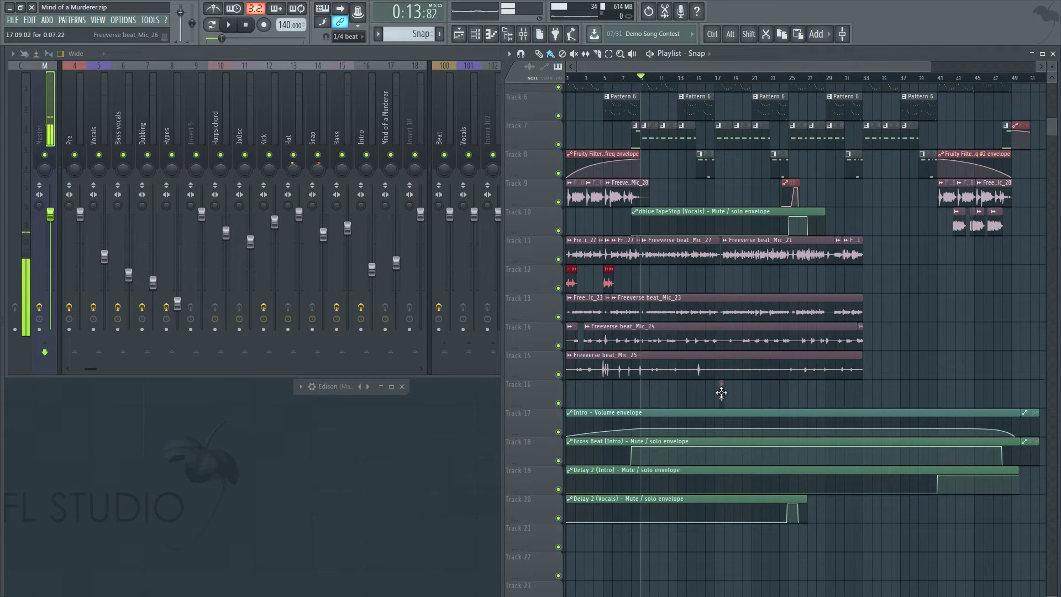
# Undo the vocal clip moves on tracks 11 to 16 and clear the clip selection
pyautogui.hotkey('ctrl', 'alt', 'z')
pyautogui.hotkey('ctrl', 'alt', 'z')
pyautogui.hotkey('ctrl', 'alt', 'z')
pyautogui.hotkey('ctrl', 'alt', 'z')
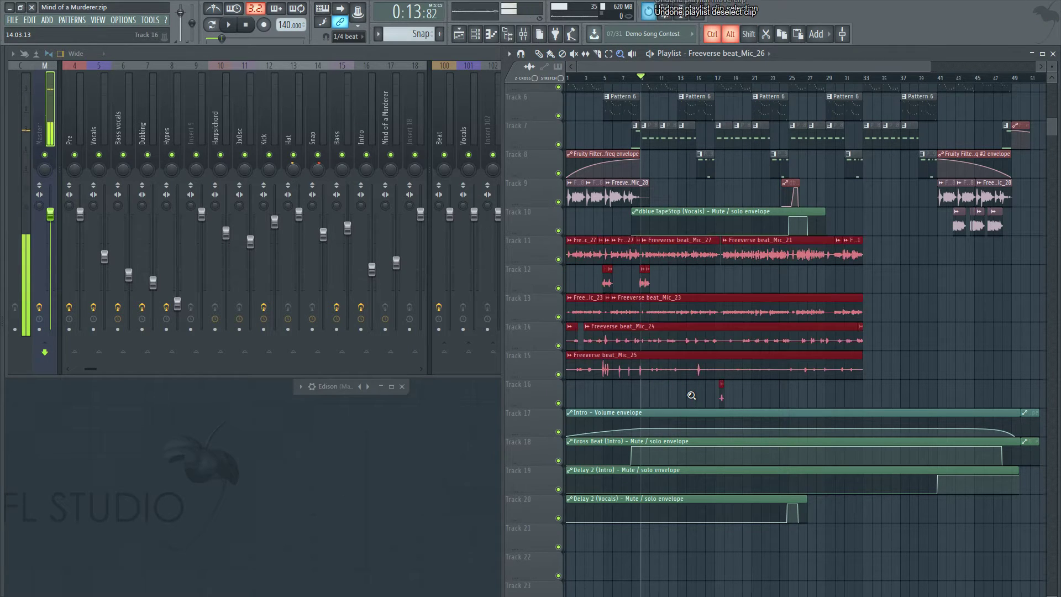
pyautogui.hotkey('ctrl', 'alt', 'z')
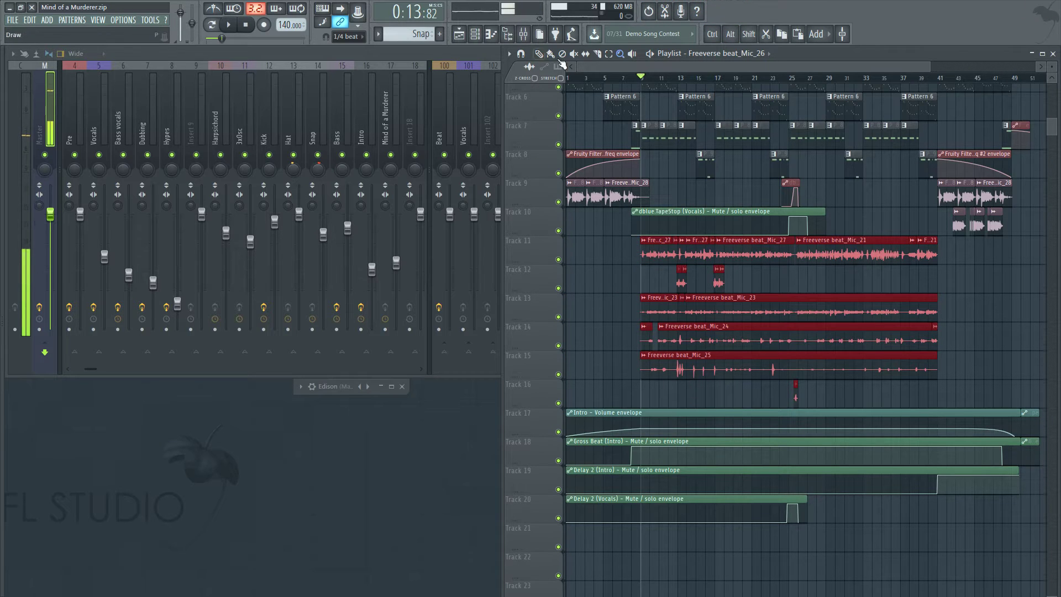
pyautogui.click(997, 289)
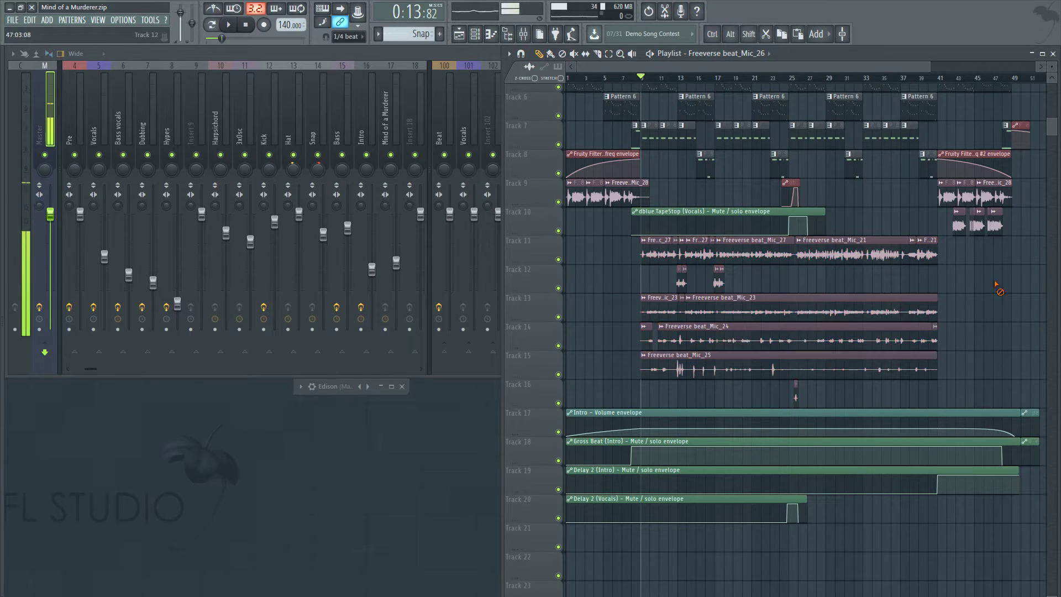
# Maximize the playlist window so the arrangement fills the workspace
pyautogui.scroll(3, 796, 287)
pyautogui.moveTo(731, 318); pyautogui.dragTo(721, 353)
pyautogui.scroll(4, 718, 333)
pyautogui.moveTo(783, 293); pyautogui.dragTo(978, 291)
pyautogui.doubleClick(916, 53)
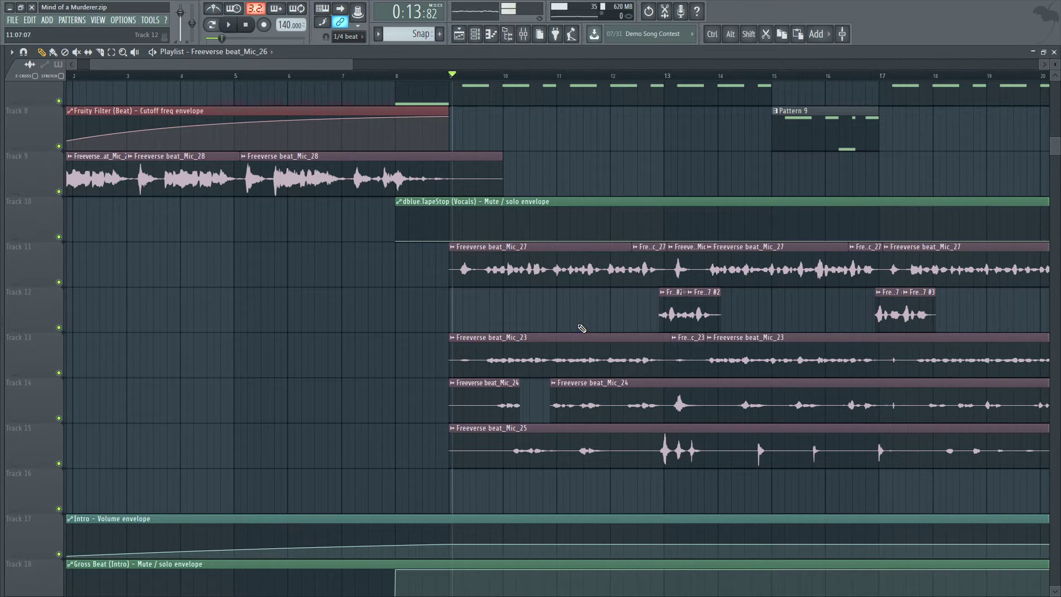
# Examine the vocal waveforms around bars 10 and 11 up close, and the full arrangement from the first track down
pyautogui.moveTo(592, 321); pyautogui.dragTo(639, 340)
pyautogui.scroll(1, 615, 348)
pyautogui.scroll(2, 610, 315)
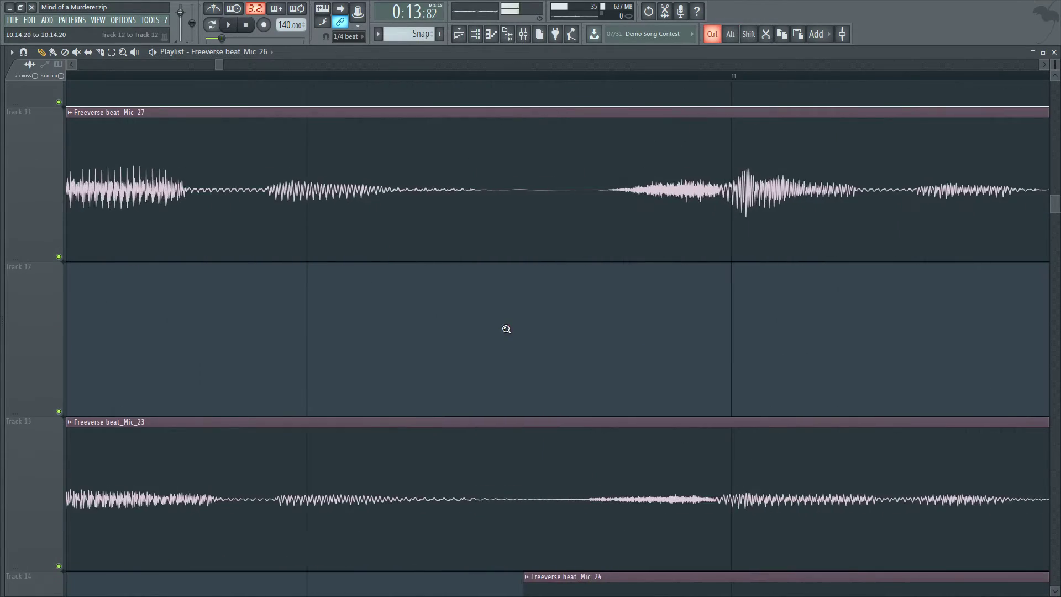
pyautogui.scroll(-5, 505, 329)
pyautogui.scroll(1, 598, 383)
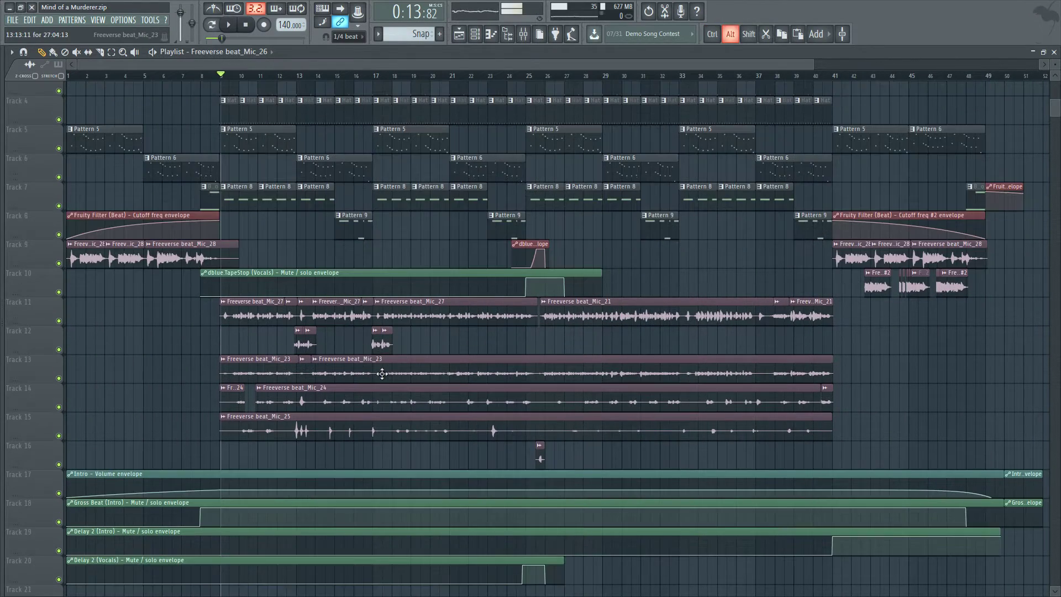
pyautogui.scroll(-1, 330, 358)
pyautogui.scroll(1, 301, 184)
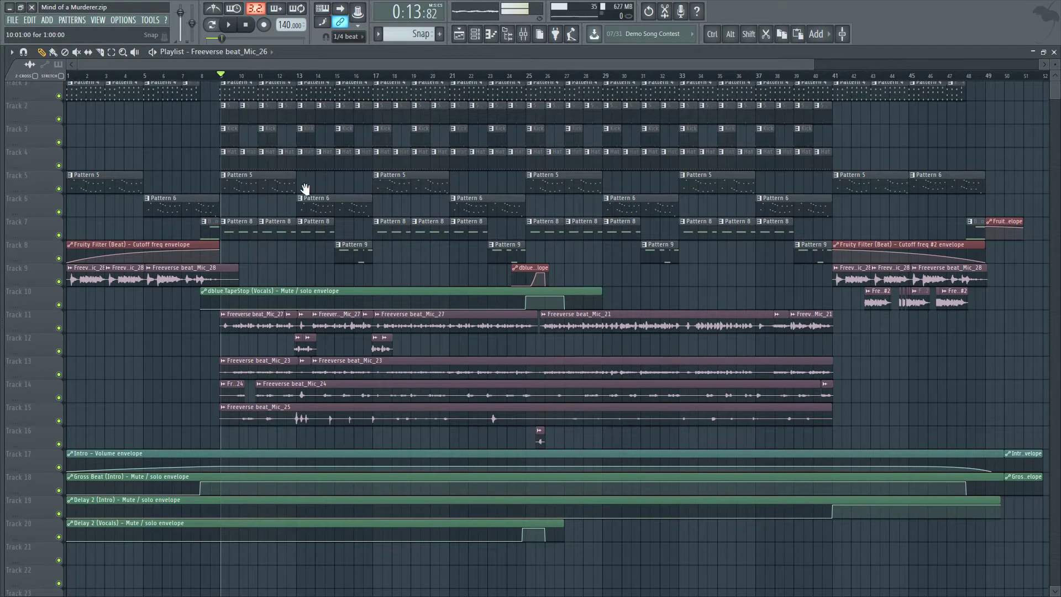
# Solo track 1, listen to its Pattern 4 clips from bar 7, and stop playback
pyautogui.rightClick(59, 100)
pyautogui.click(186, 77)
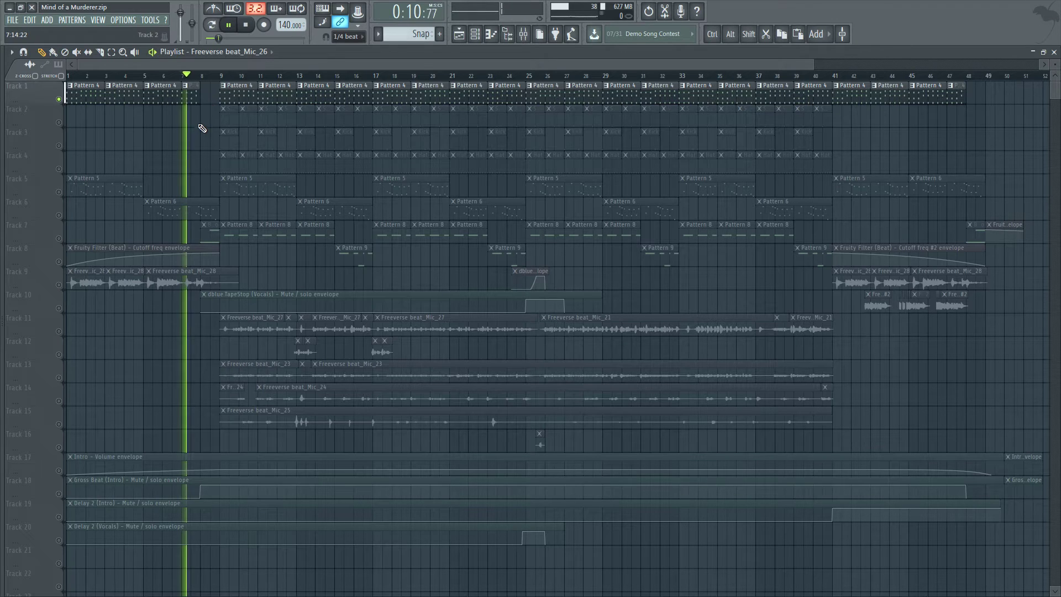
pyautogui.press('space')
# Unmute the tracks holding automation, namely 8, 10, 17, 18, 19 and 20, alongside the soloed track 1
pyautogui.click(59, 262)
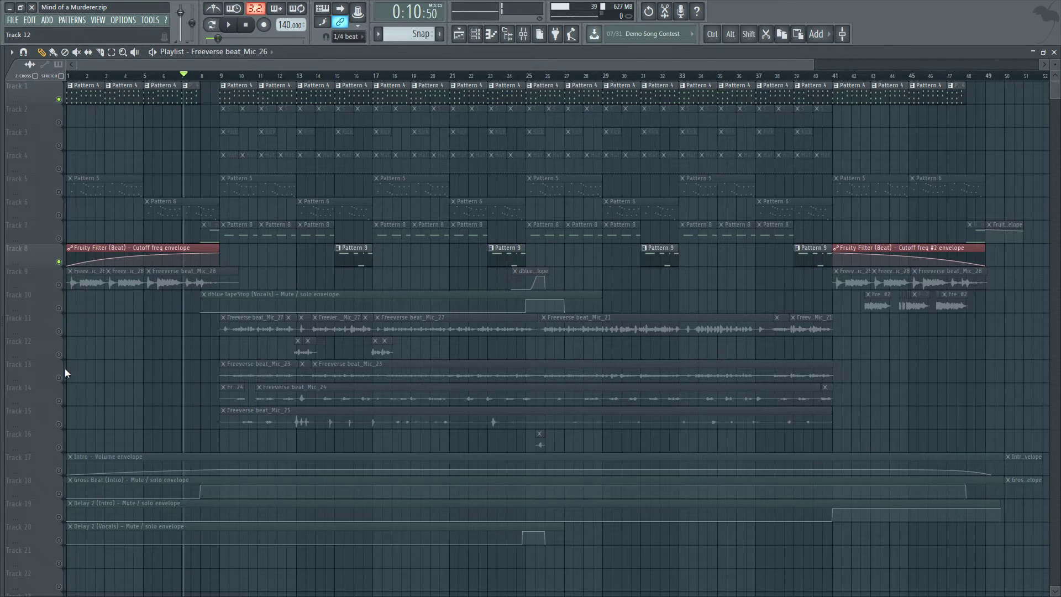
pyautogui.click(59, 471)
pyautogui.click(59, 494)
pyautogui.click(59, 517)
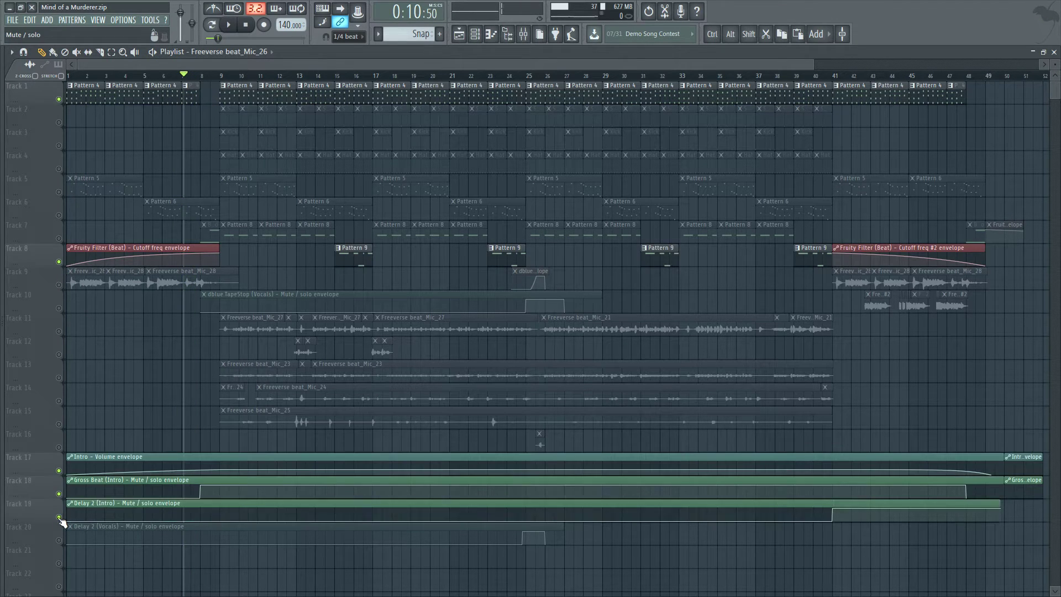
pyautogui.click(59, 541)
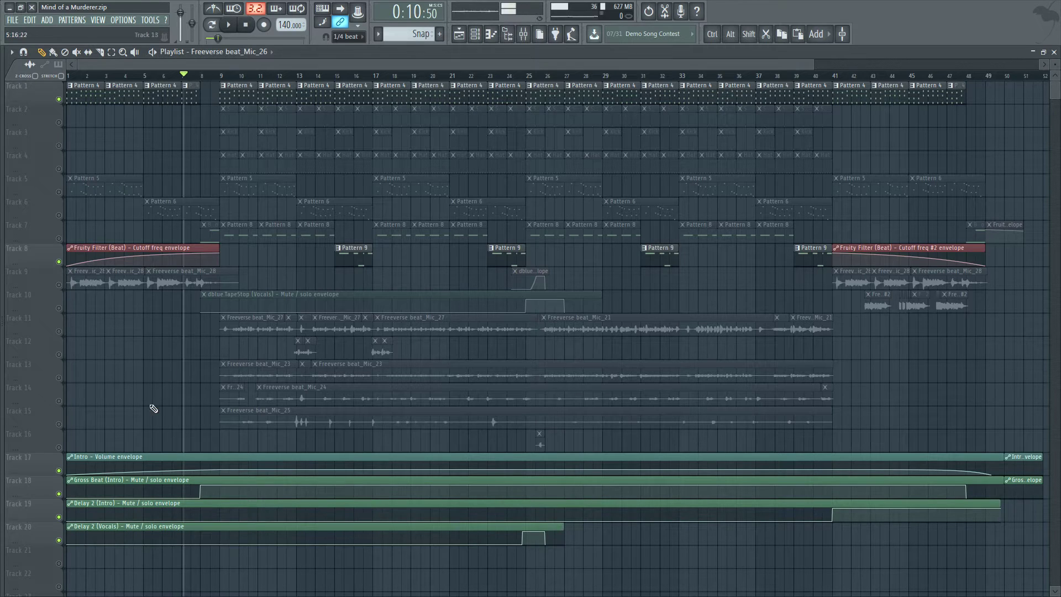
pyautogui.click(59, 308)
# Listen to track 1 together with the active automation tracks, replay it from about bar 4, and stop playback
pyautogui.press('space')
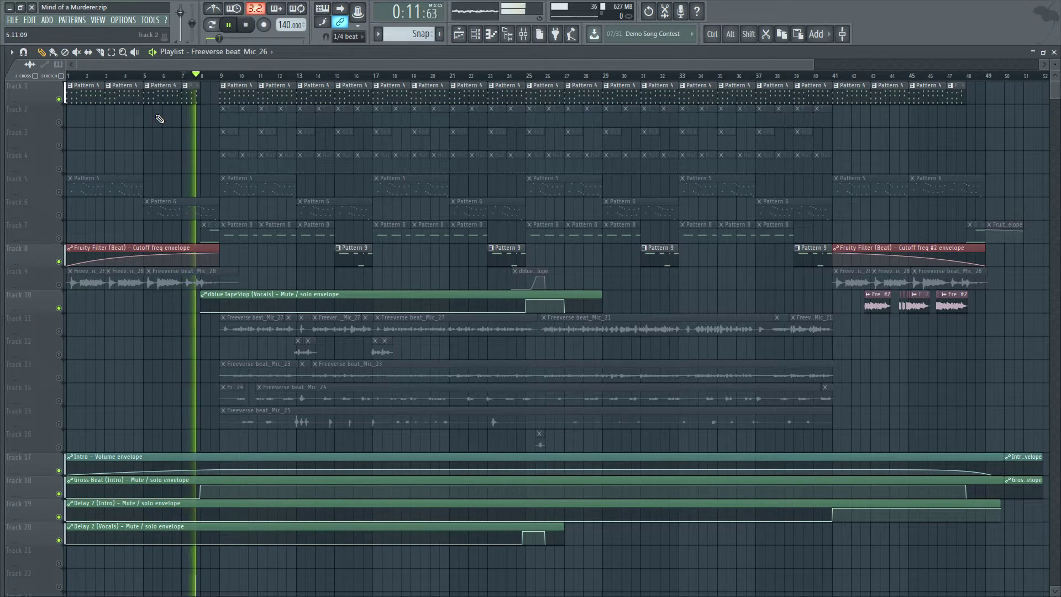
pyautogui.click(131, 75)
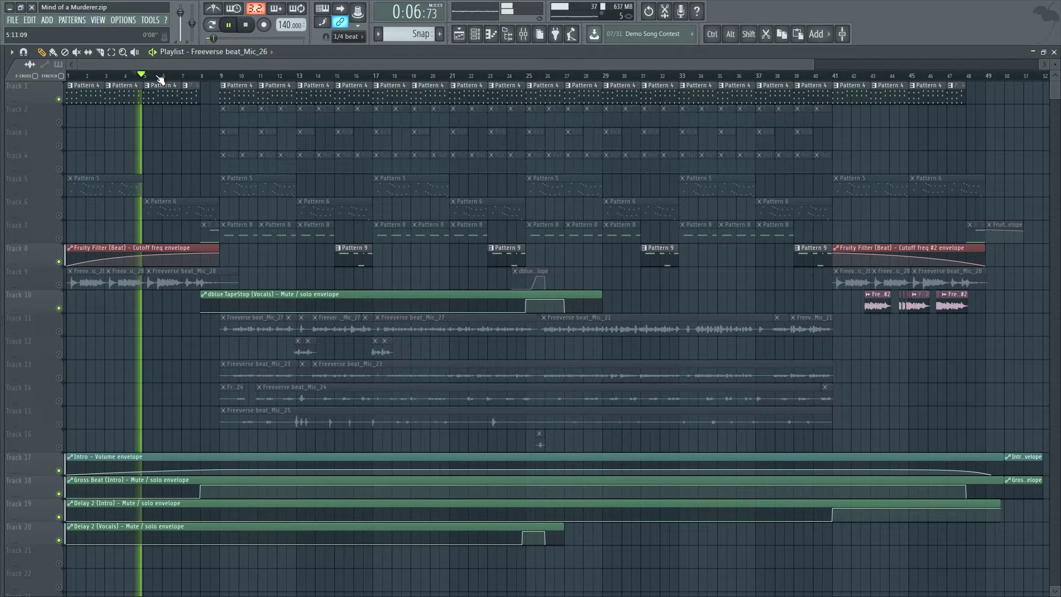
pyautogui.press('space')
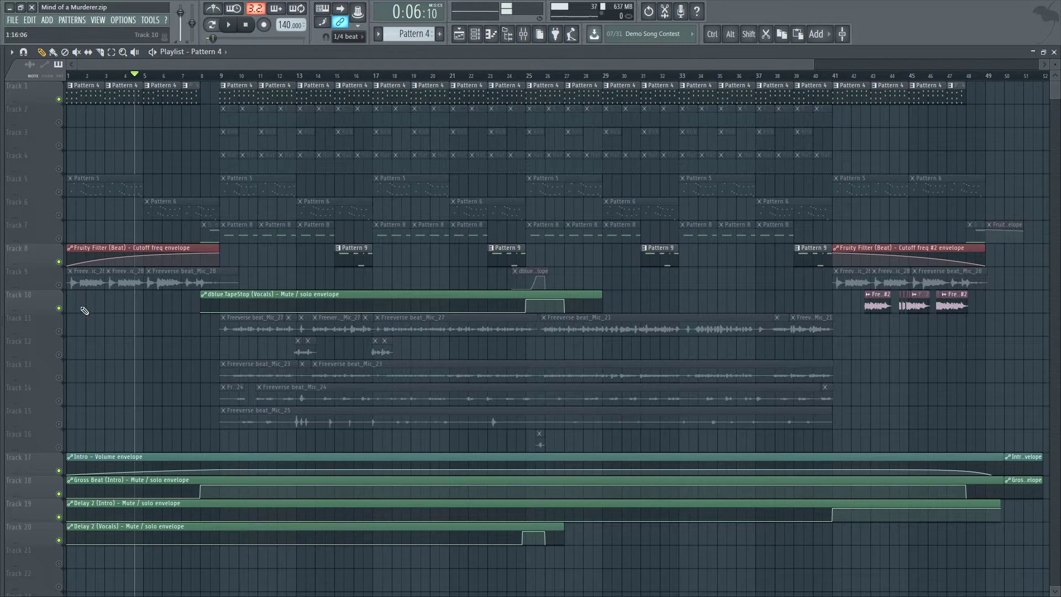
# Reactivate all playlist tracks, solo track 9, and briefly play its intro vocal clips
pyautogui.rightClick(59, 262)
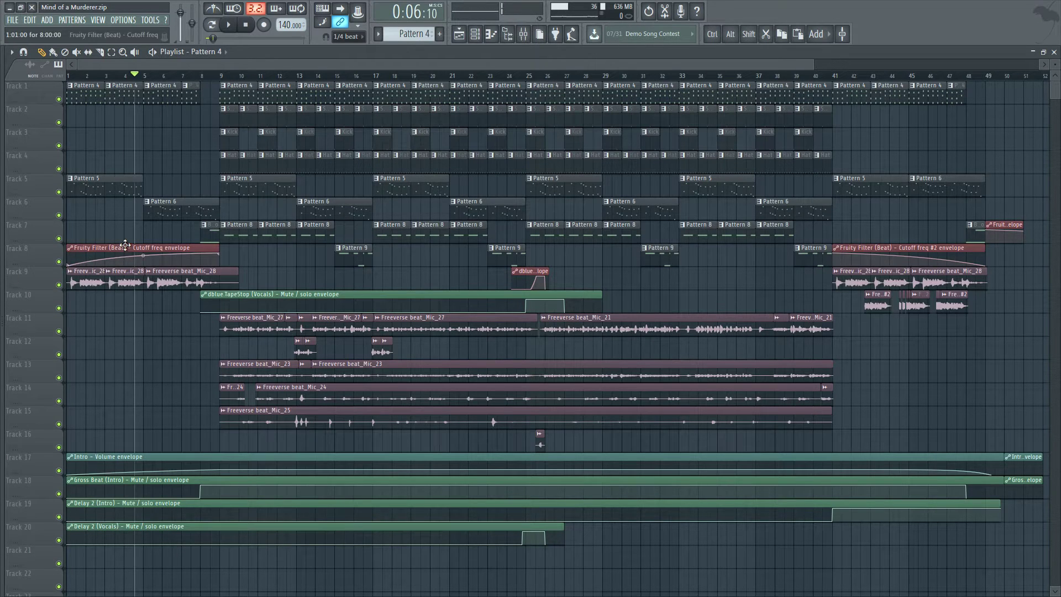
pyautogui.rightClick(59, 285)
pyautogui.press('space')
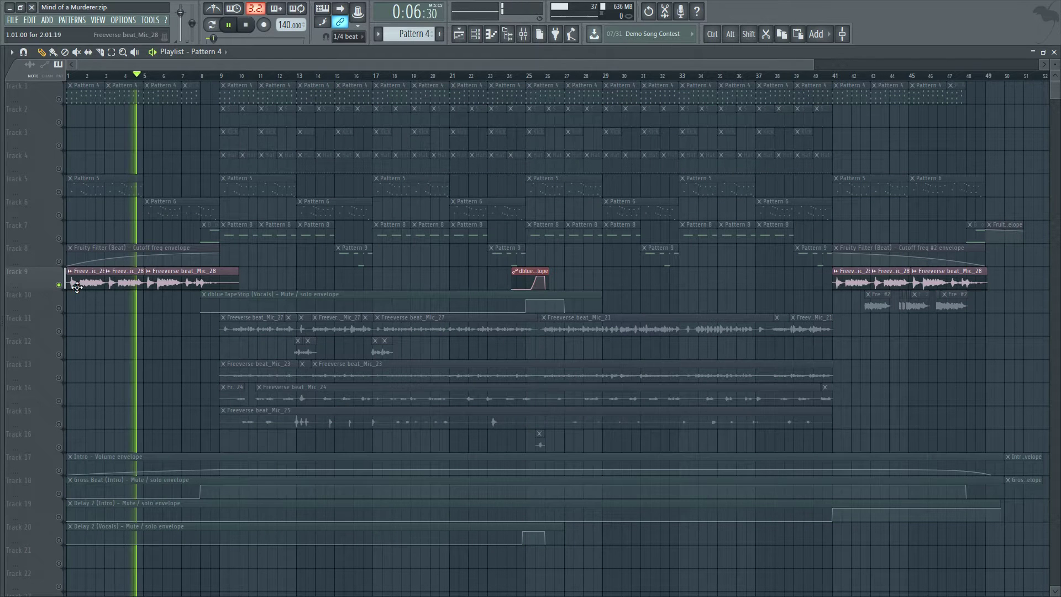
pyautogui.press('space')
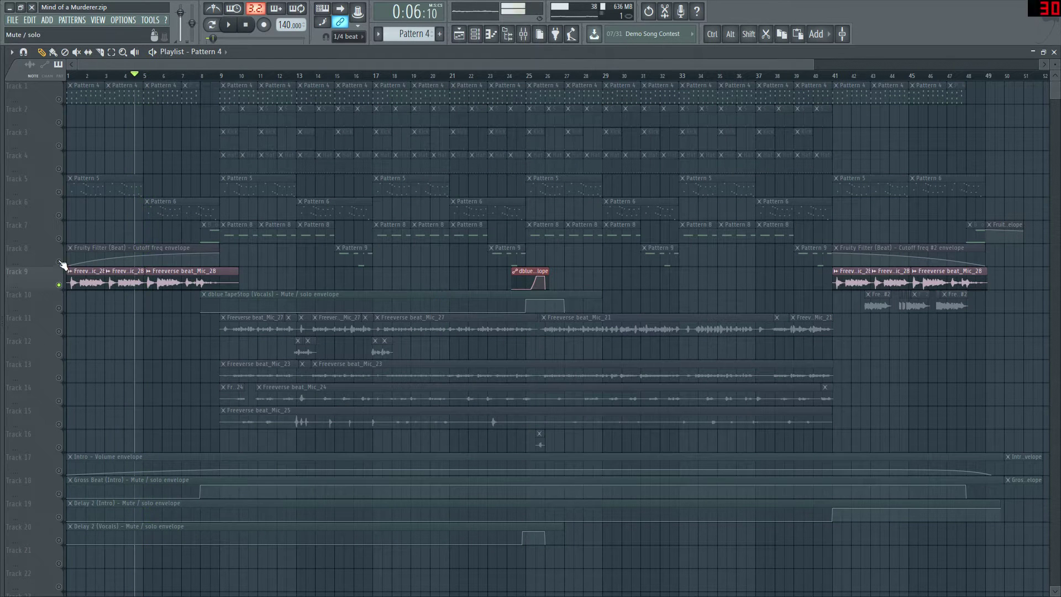
# Unmute tracks 8 and 17 alongside soloed track 9, briefly play the intro vocals, and reactivate all playlist tracks
pyautogui.click(60, 262)
pyautogui.click(61, 469)
pyautogui.press('space')
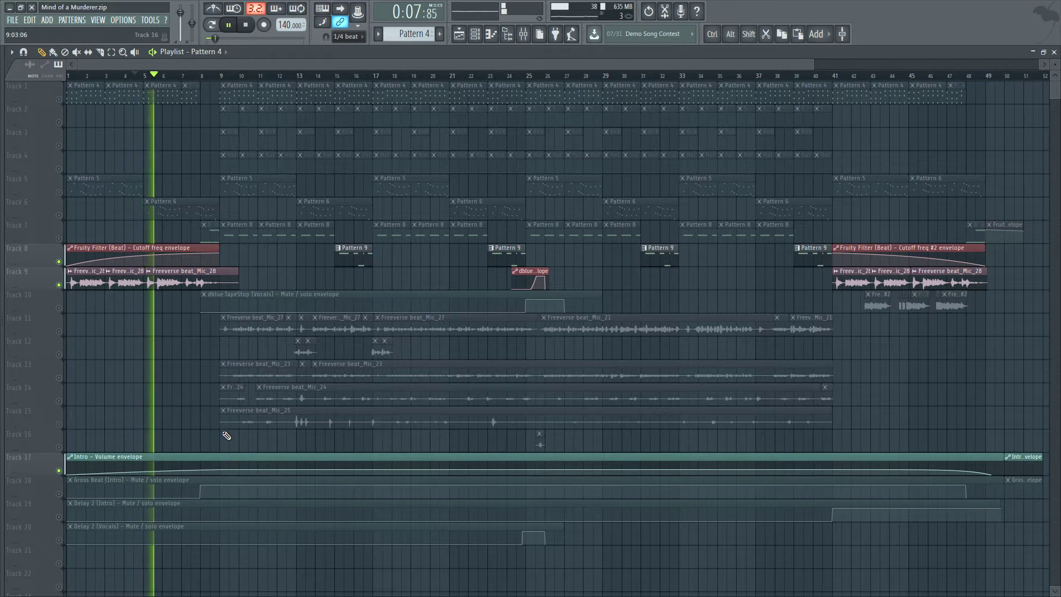
pyautogui.press('space')
pyautogui.rightClick(58, 471)
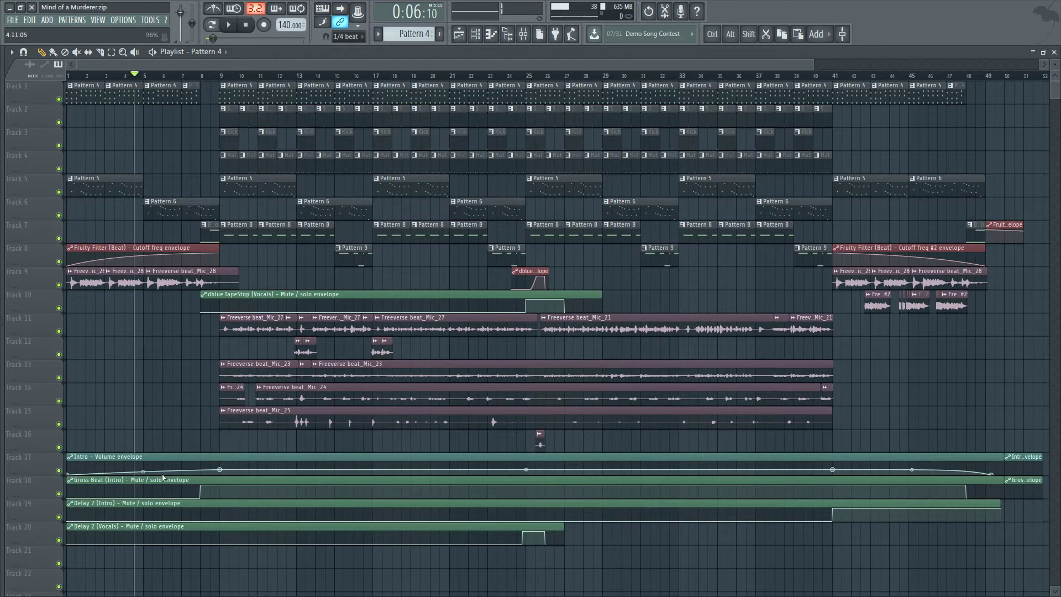
# Examine the automation clips on tracks 17 to 20 and restore the playlist to its smaller size beside the mixer
pyautogui.scroll(5, 141, 310)
pyautogui.scroll(-6, 145, 332)
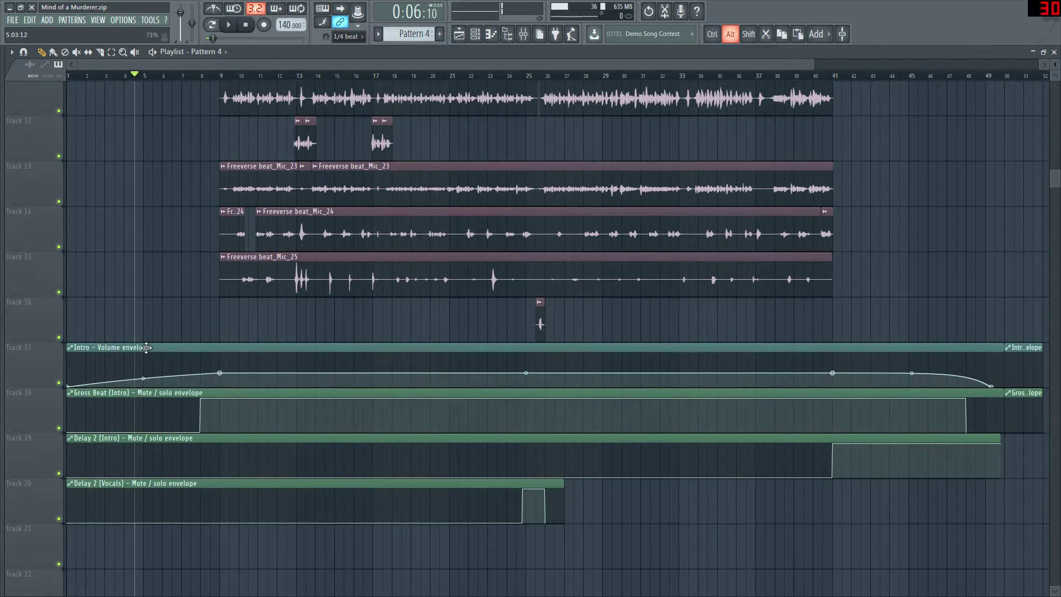
pyautogui.scroll(3, 147, 238)
pyautogui.scroll(-1, 222, 276)
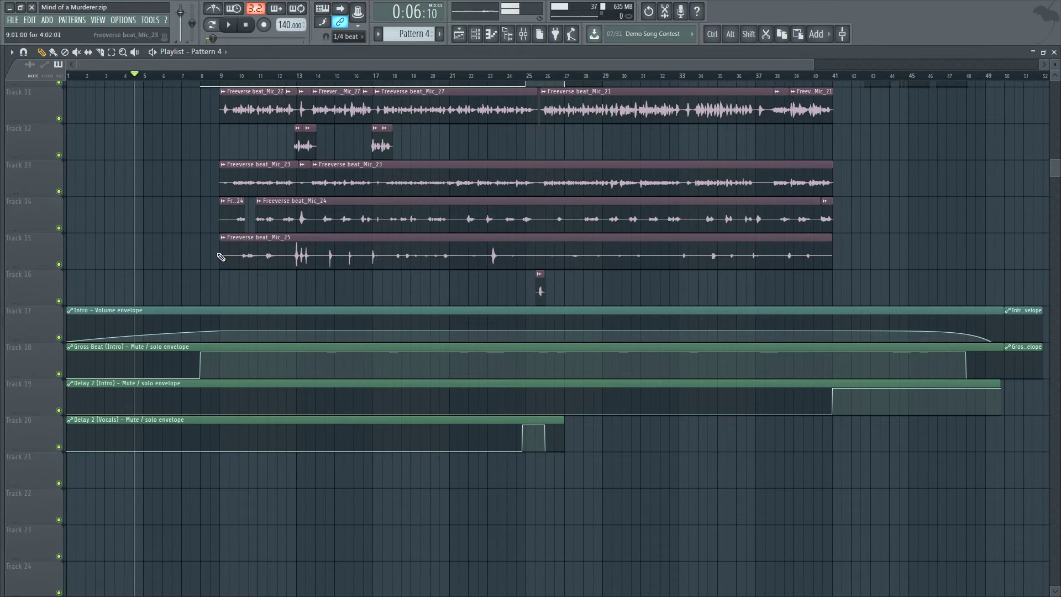
pyautogui.doubleClick(349, 52)
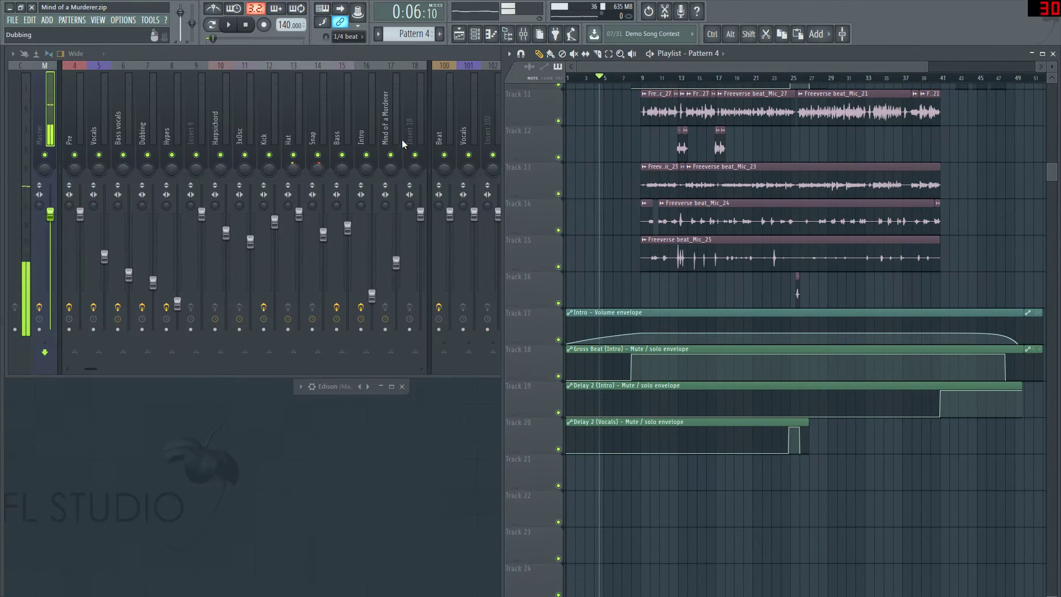
# Select the Intro - Volume envelope in the playlist and display mixer track 16, Intro
pyautogui.click(608, 312)
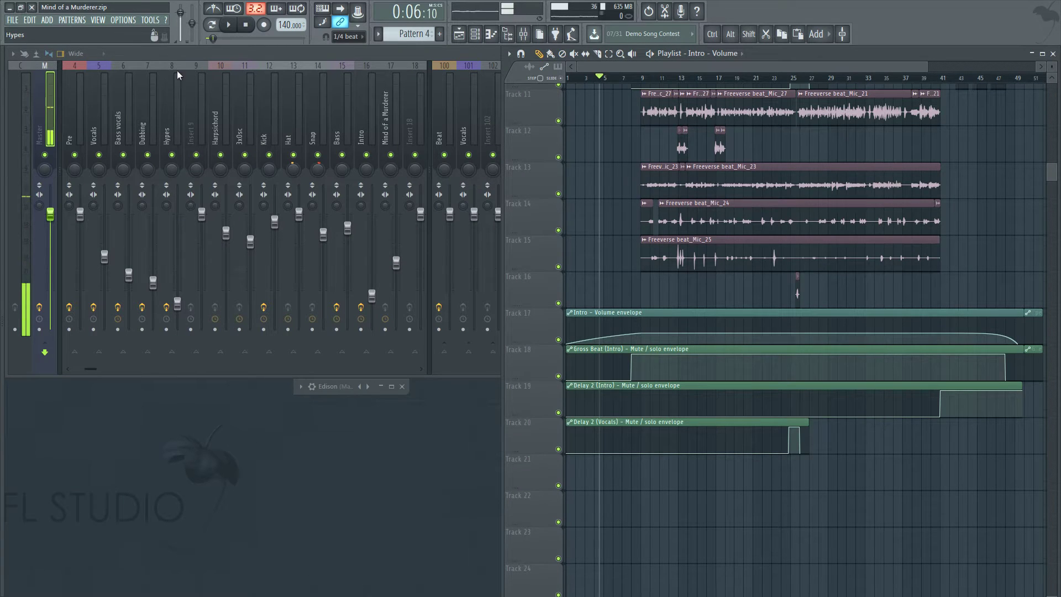
pyautogui.click(367, 105)
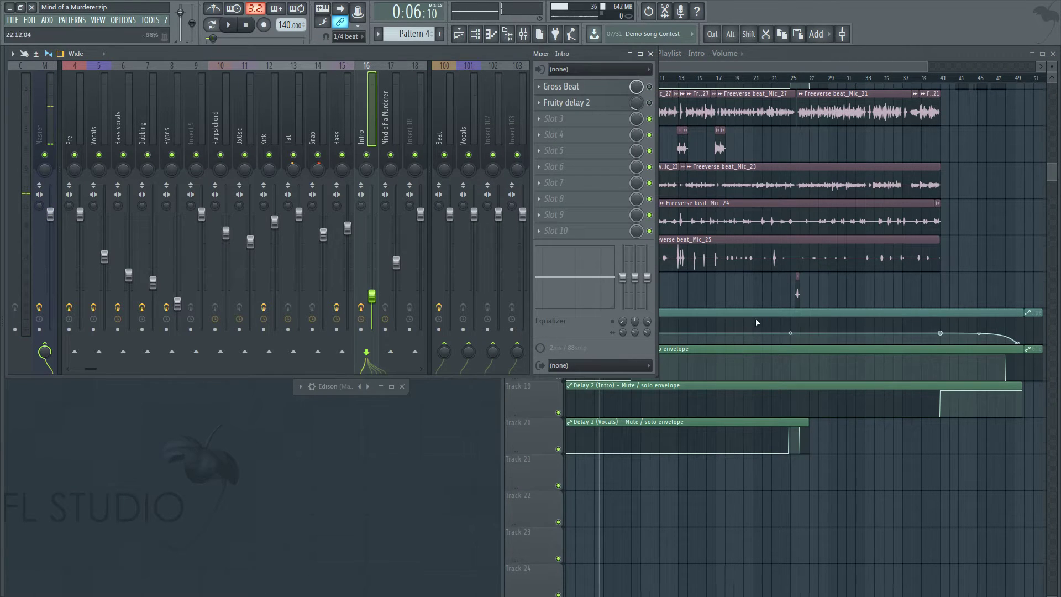
pyautogui.click(836, 54)
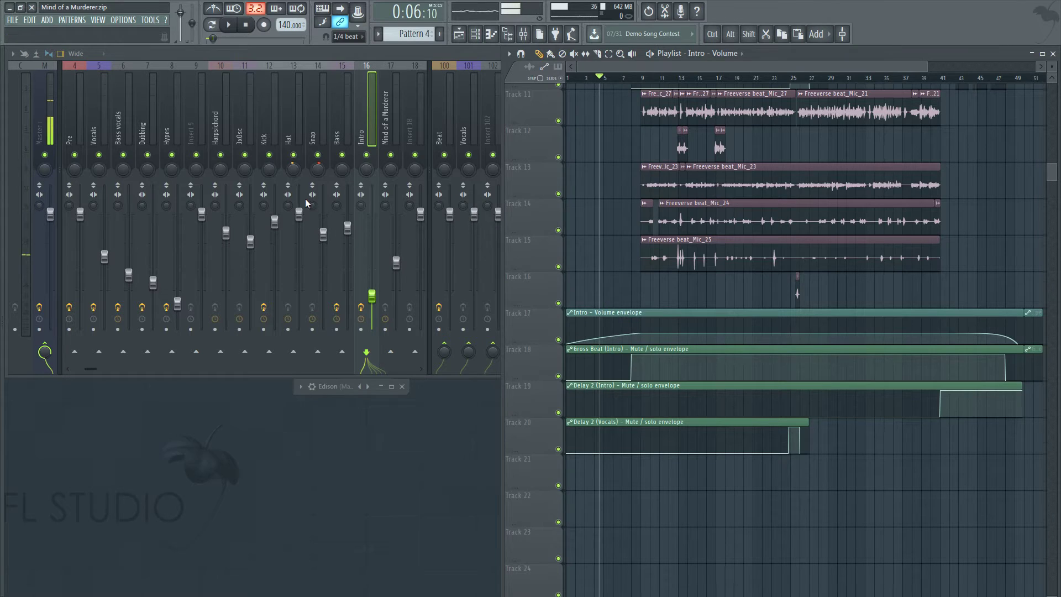
pyautogui.click(360, 101)
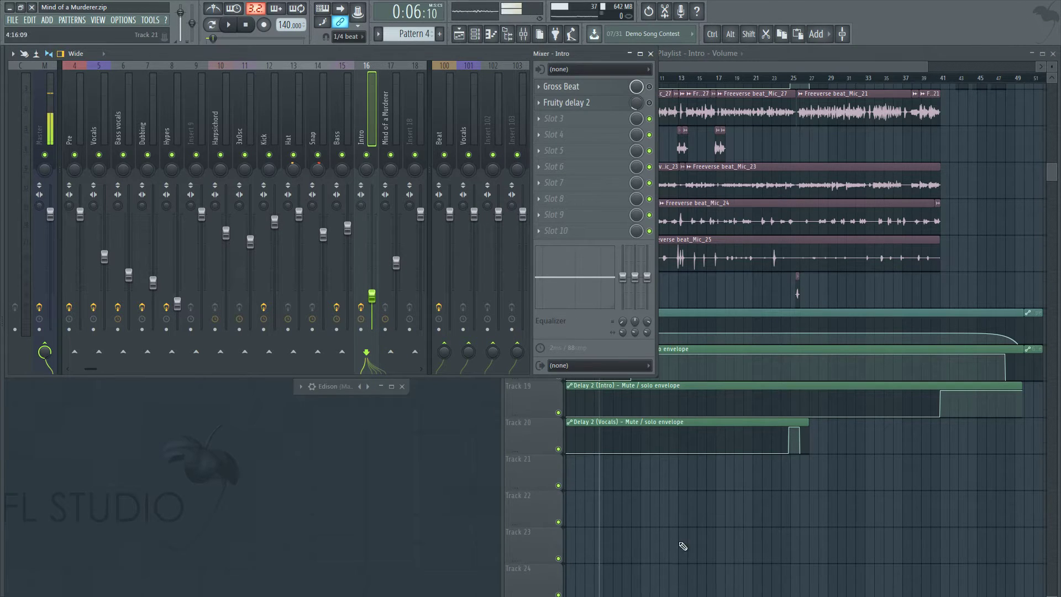
# Play the song to watch the Intro mixer fader, stop playback, and return to the playlist
pyautogui.press('space')
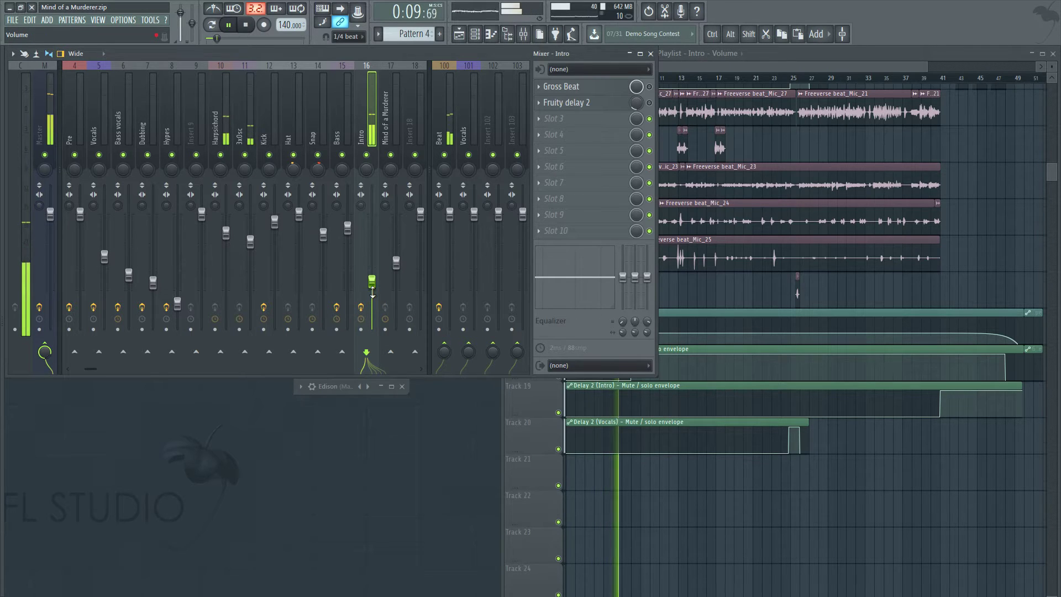
pyautogui.press('space')
pyautogui.click(719, 522)
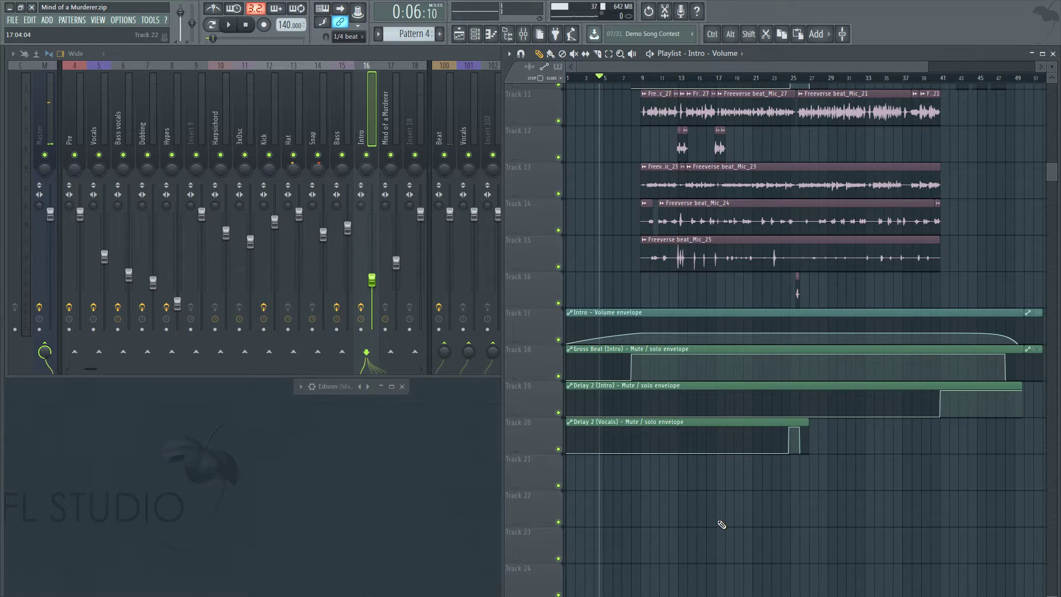
# Resize the playlist's track heights and look over the lanes until tracks 1 to 20 fit in view
pyautogui.keyDown('alt'); pyautogui.scroll(-4, 781, 441); pyautogui.keyUp('alt')
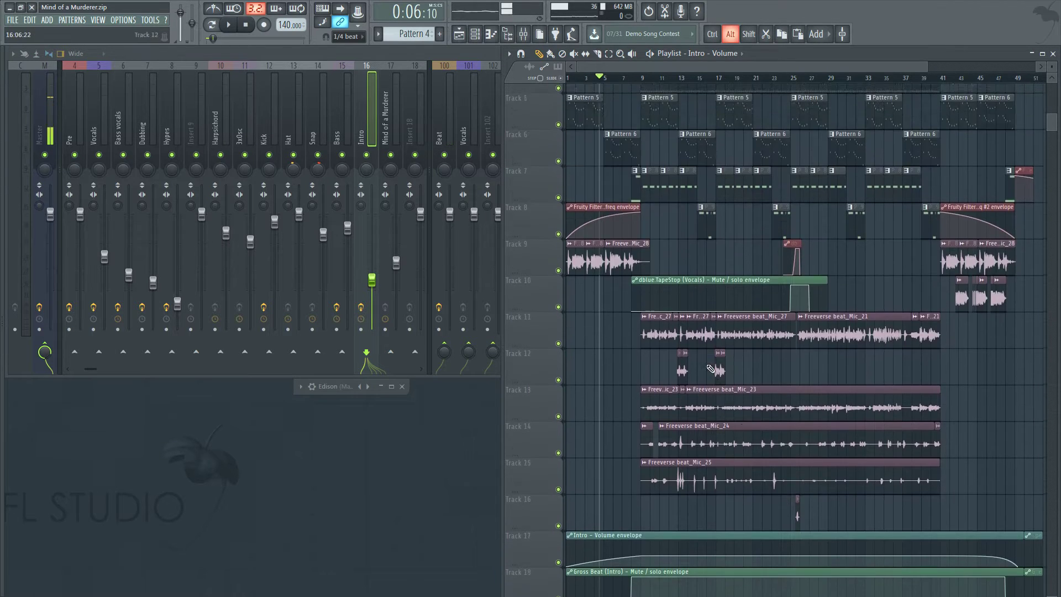
pyautogui.scroll(3, 626, 267)
pyautogui.keyDown('alt'); pyautogui.scroll(-3, 664, 311); pyautogui.keyUp('alt')
pyautogui.keyDown('alt'); pyautogui.scroll(2, 628, 180); pyautogui.keyUp('alt')
pyautogui.scroll(1, 639, 287)
pyautogui.scroll(4, 641, 292)
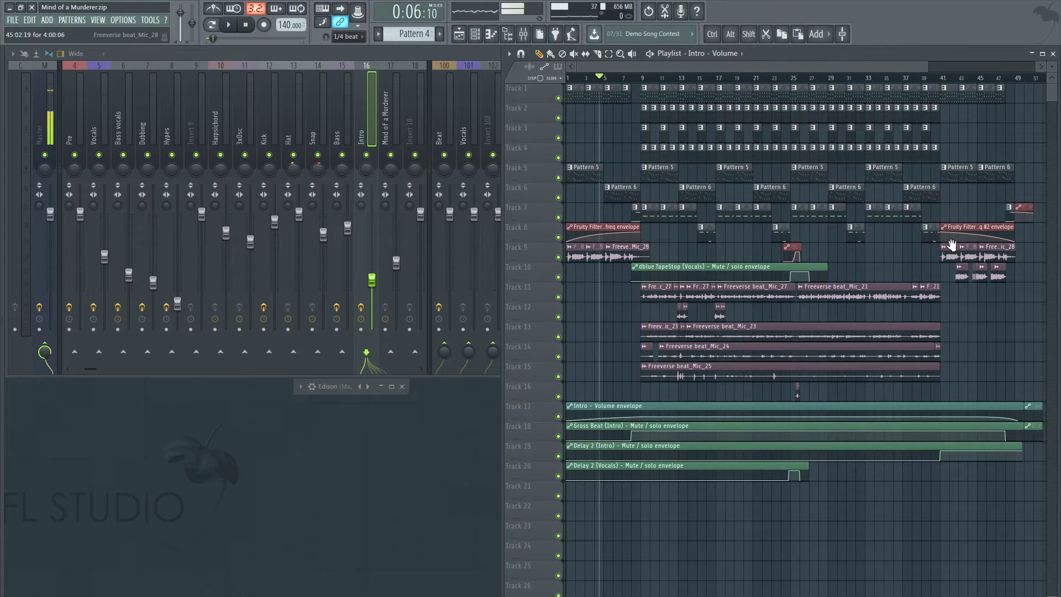
# Look across the playlist arrangement horizontally, zooming the timeline in on the first bars and back out to the whole song
pyautogui.keyDown('shift'); pyautogui.hscroll(5, 982, 90); pyautogui.keyUp('shift')
pyautogui.hscroll(-5, 904, 392)
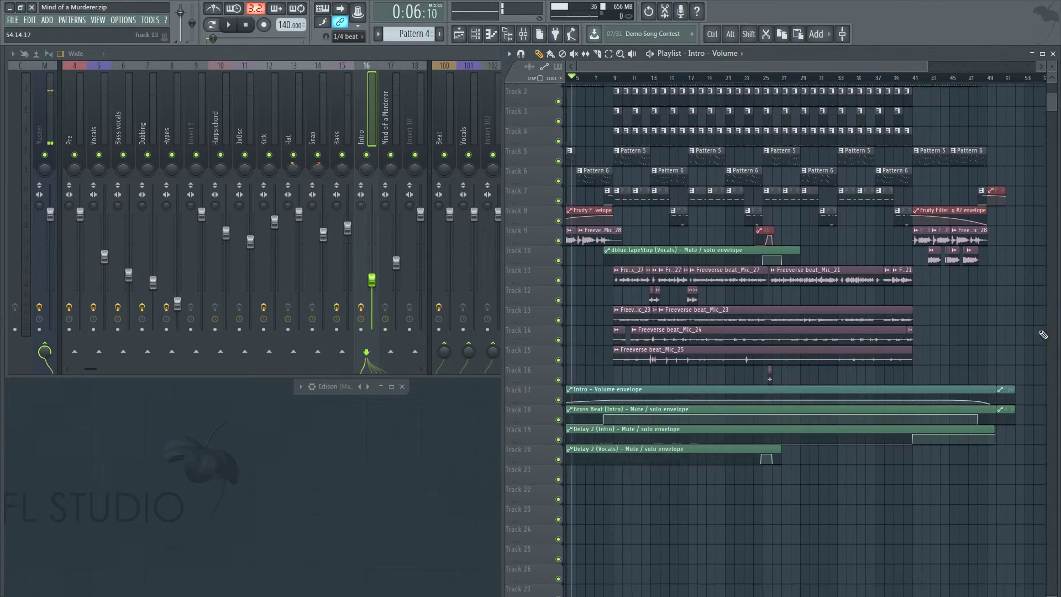
pyautogui.scroll(-1, 671, 456)
pyautogui.scroll(1, 671, 456)
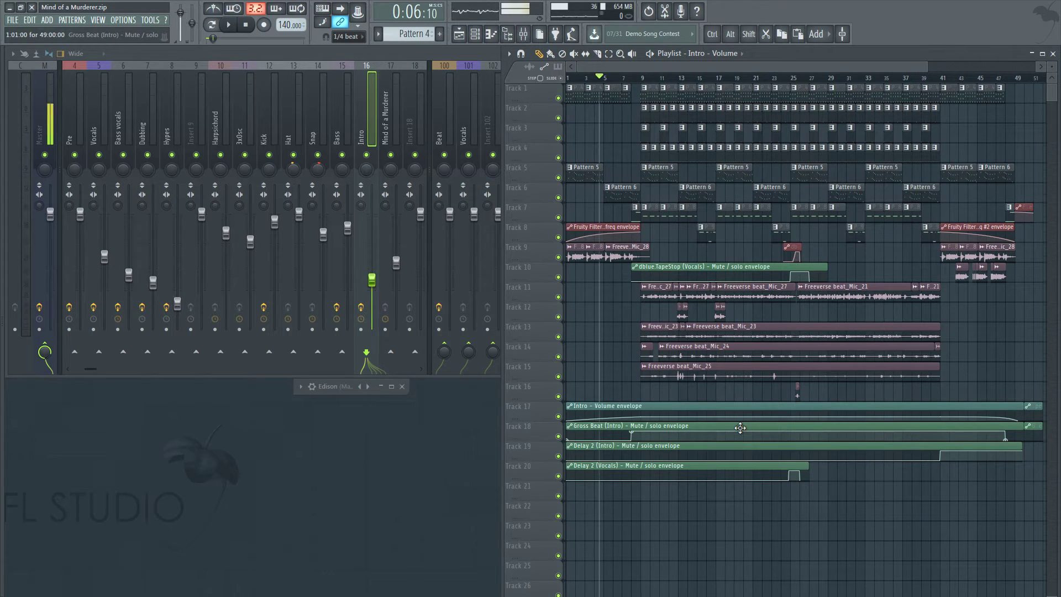
pyautogui.scroll(-2, 598, 337)
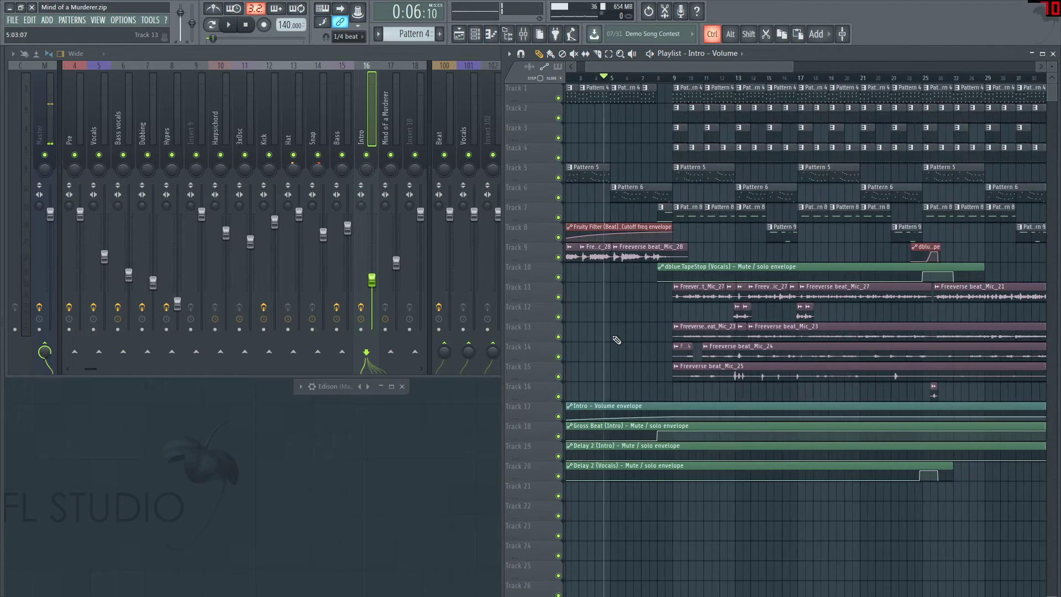
pyautogui.scroll(-3, 591, 325)
pyautogui.scroll(3, 598, 242)
pyautogui.scroll(5, 708, 441)
pyautogui.scroll(-1, 673, 386)
pyautogui.scroll(1, 673, 385)
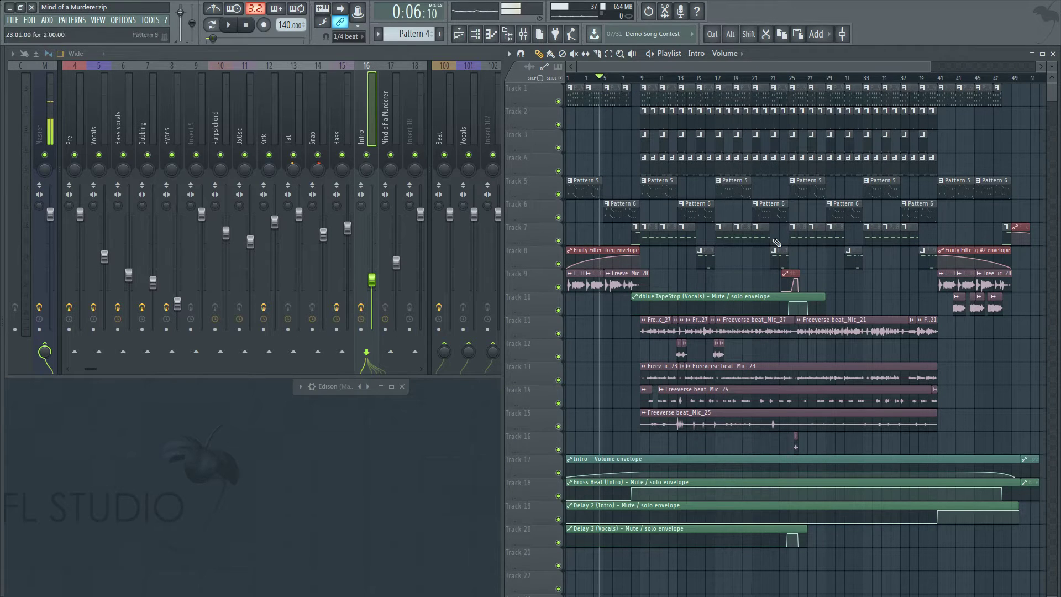
# Look through the Harpsichord, Vocals and Mind of a Murderer tracks in the mixer
pyautogui.click(231, 107)
pyautogui.click(93, 110)
pyautogui.click(380, 112)
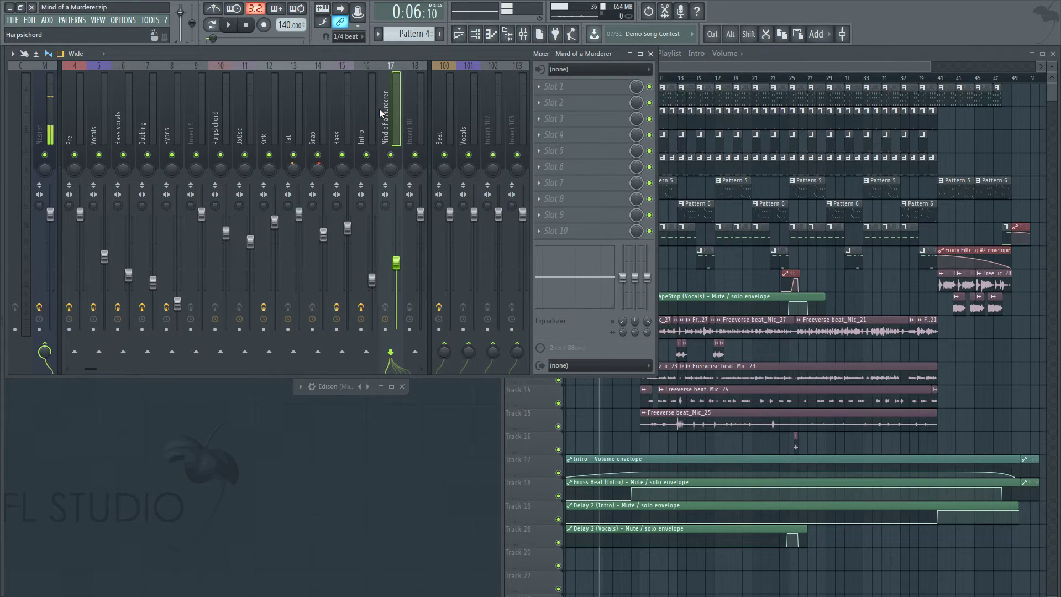
# Open the channel settings of the Freeverse beat_Mic_27 clip on track 11 and try out its target mixer track selector
pyautogui.doubleClick(751, 328)
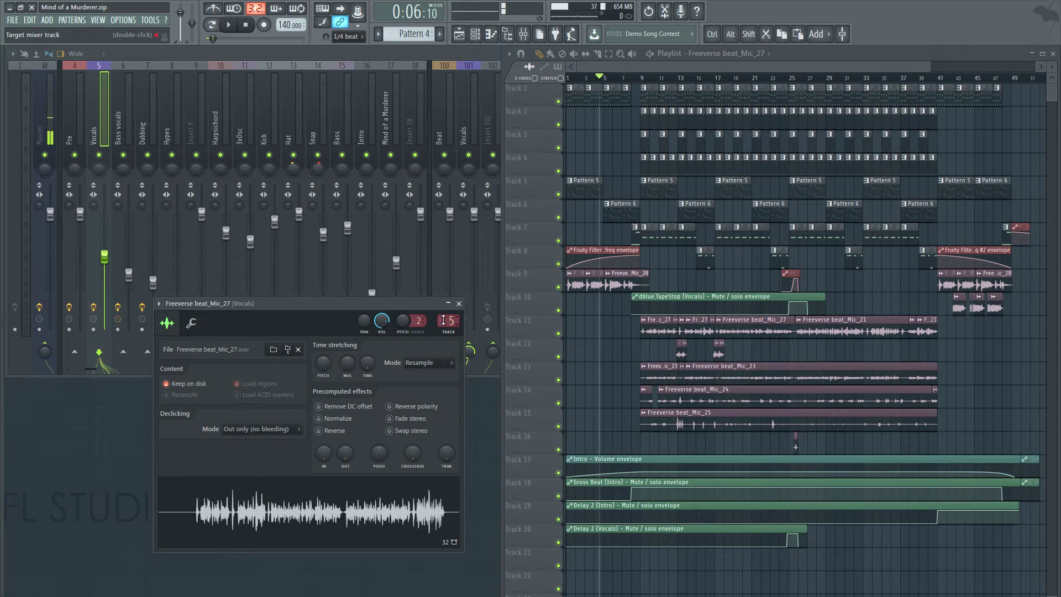
pyautogui.moveTo(443, 321); pyautogui.dragTo(443, 327)
pyautogui.moveTo(449, 321)
pyautogui.mouseDown()
pyautogui.moveTo(448, 335)
pyautogui.moveTo(448, 324)
pyautogui.mouseUp()
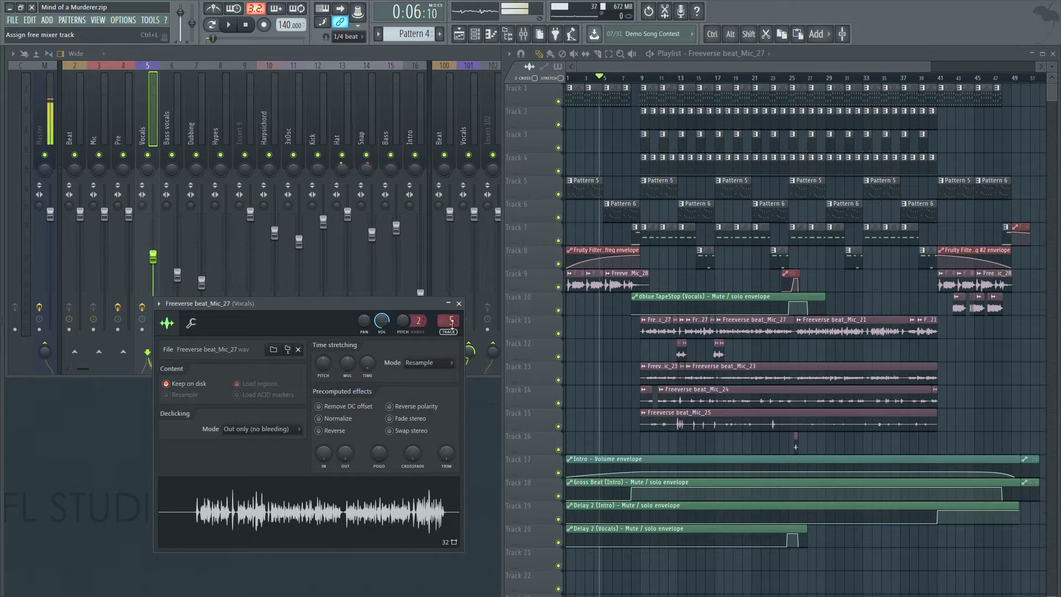
# Browse the mixer to Insert 18 and back to Intro, and return to the Freeverse beat_Mic_27 channel settings
pyautogui.moveTo(327, 111); pyautogui.dragTo(281, 94)
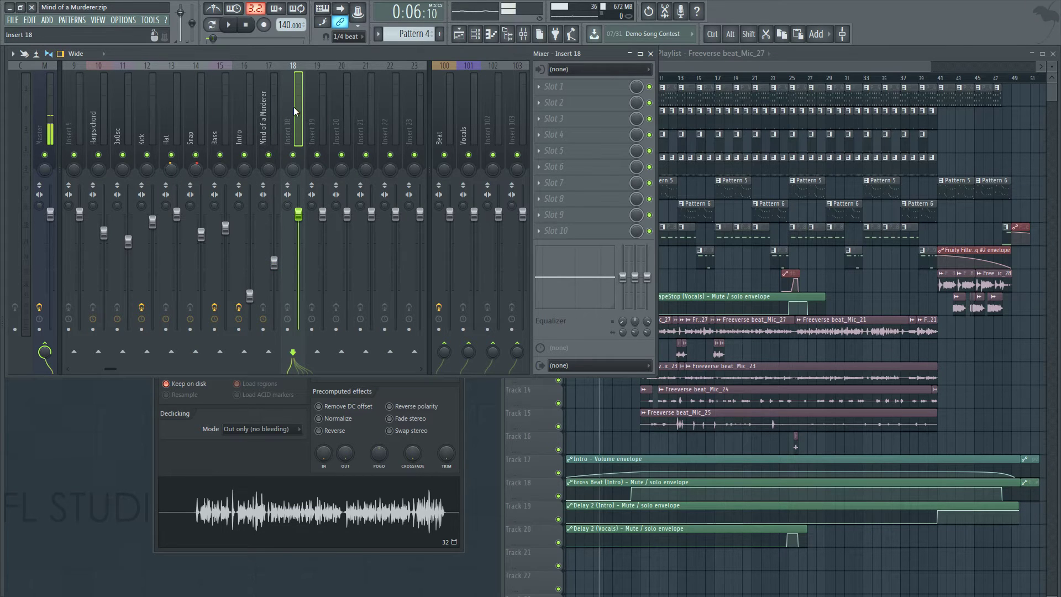
pyautogui.moveTo(300, 109); pyautogui.dragTo(376, 117)
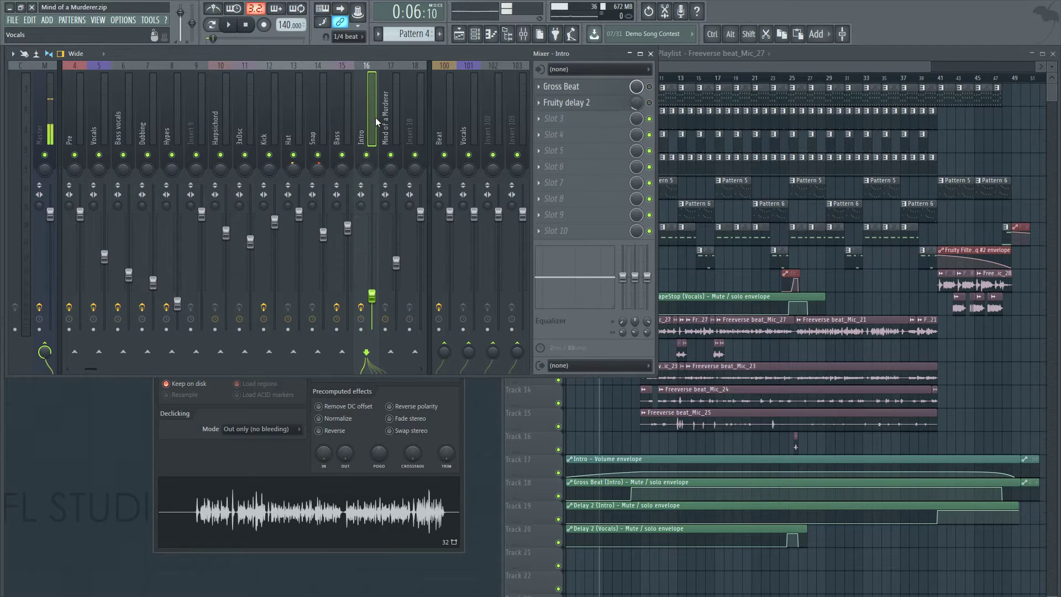
pyautogui.click(207, 455)
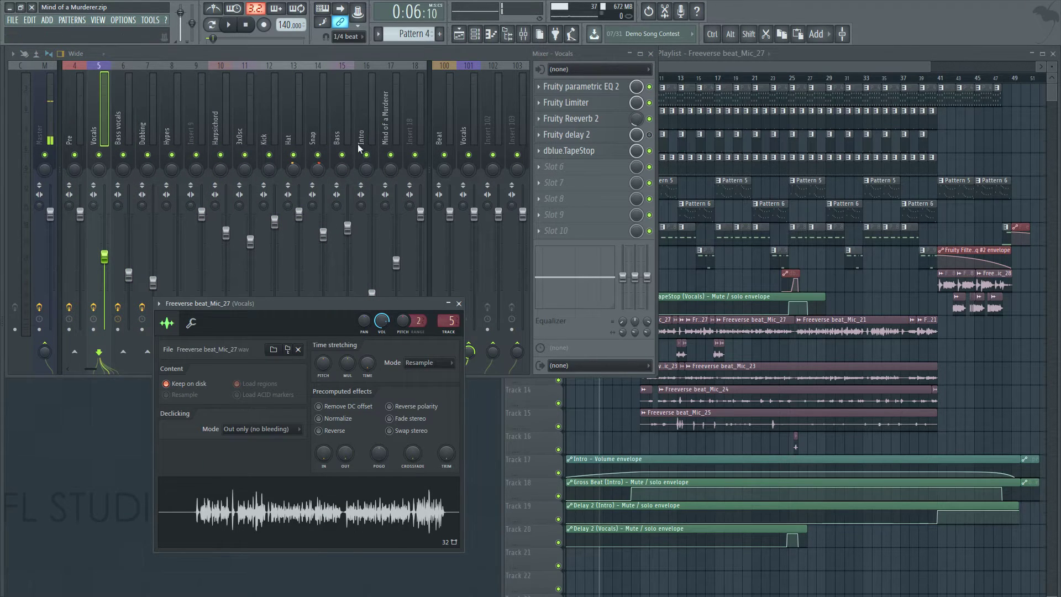
# Move the mixer window to uncover part of the channel settings and hide the playlist
pyautogui.moveTo(468, 57); pyautogui.dragTo(697, 57)
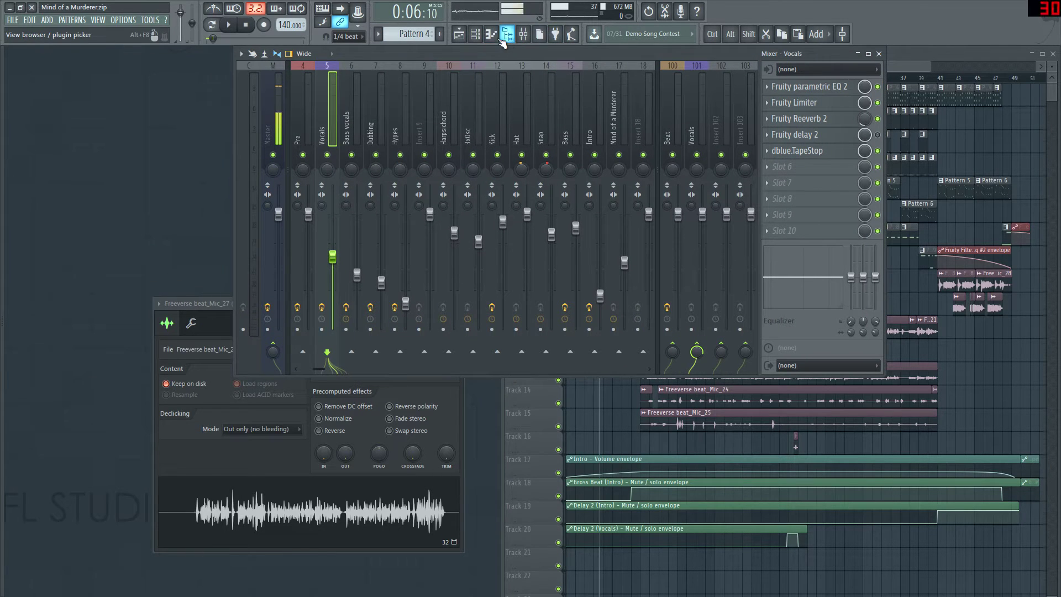
pyautogui.click(461, 40)
pyautogui.click(461, 40)
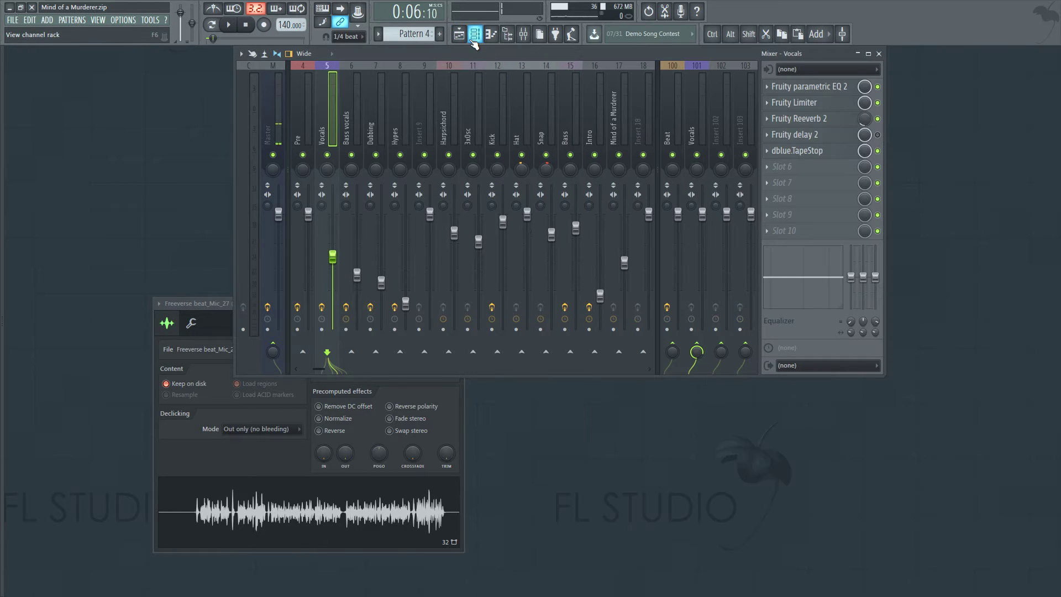
# Select every channel in the channel rack and link them to consecutive mixer tracks starting at Insert 20
pyautogui.click(473, 39)
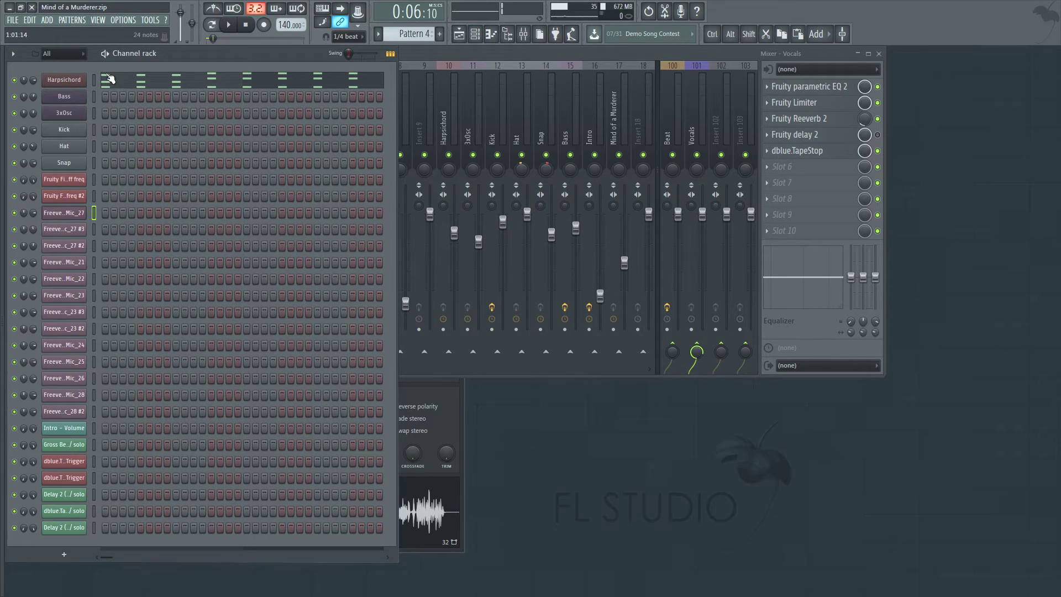
pyautogui.moveTo(98, 78); pyautogui.dragTo(111, 486)
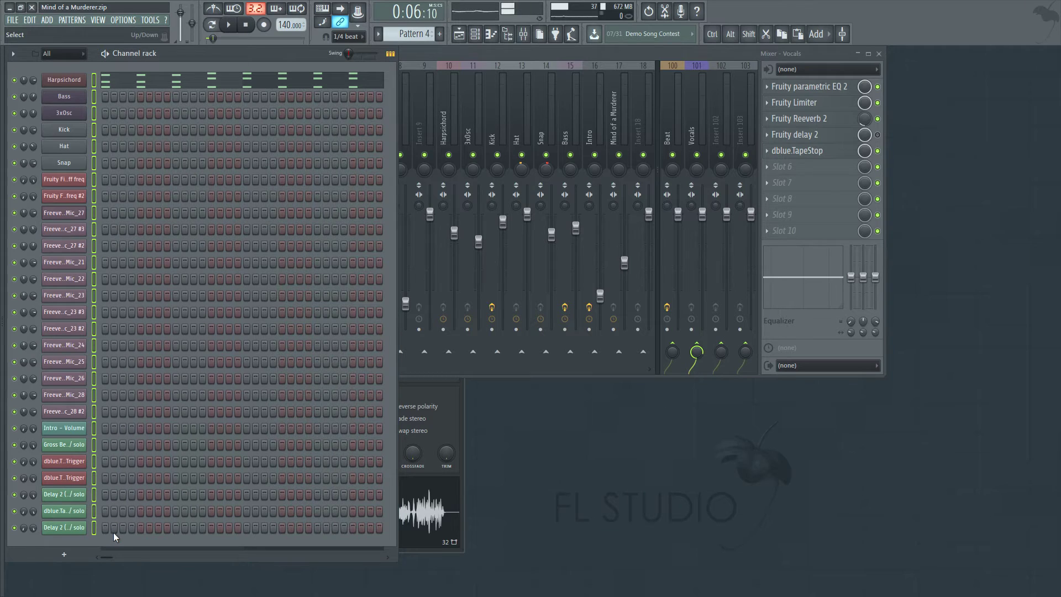
pyautogui.click(634, 104)
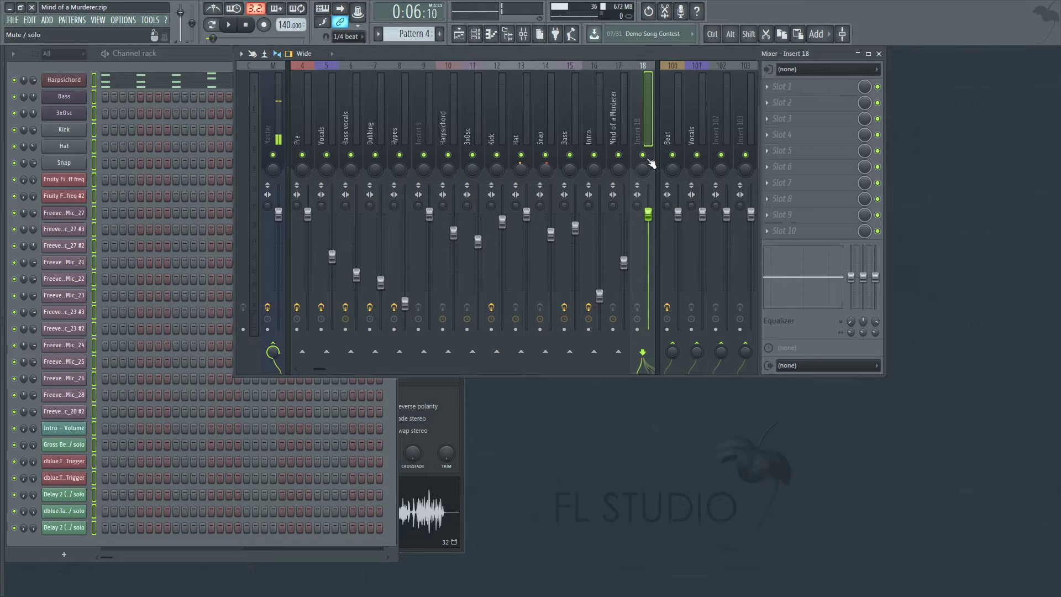
pyautogui.scroll(-5, 575, 96)
pyautogui.click(473, 97)
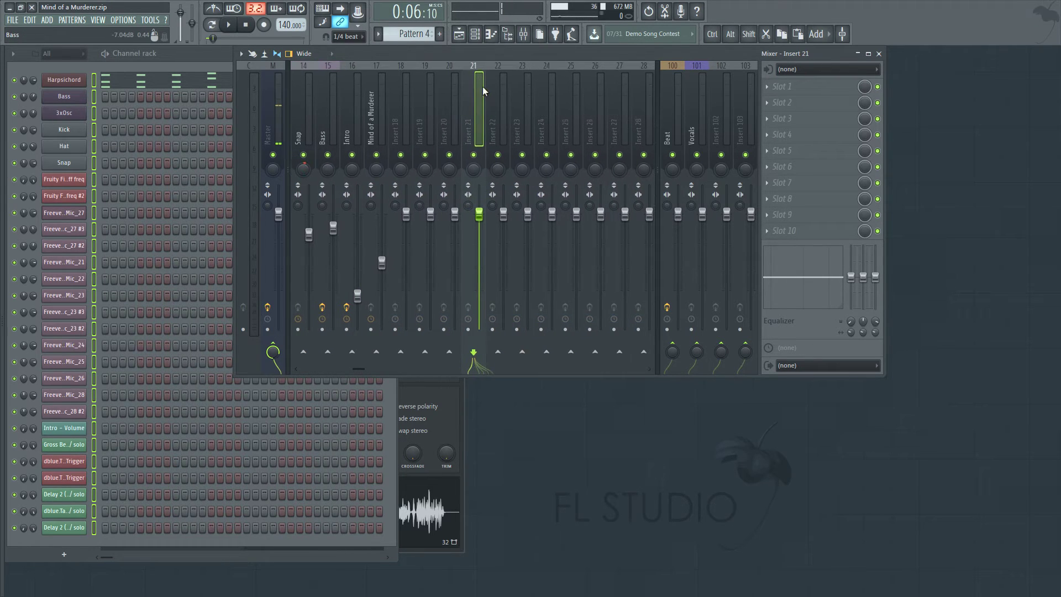
pyautogui.click(451, 102)
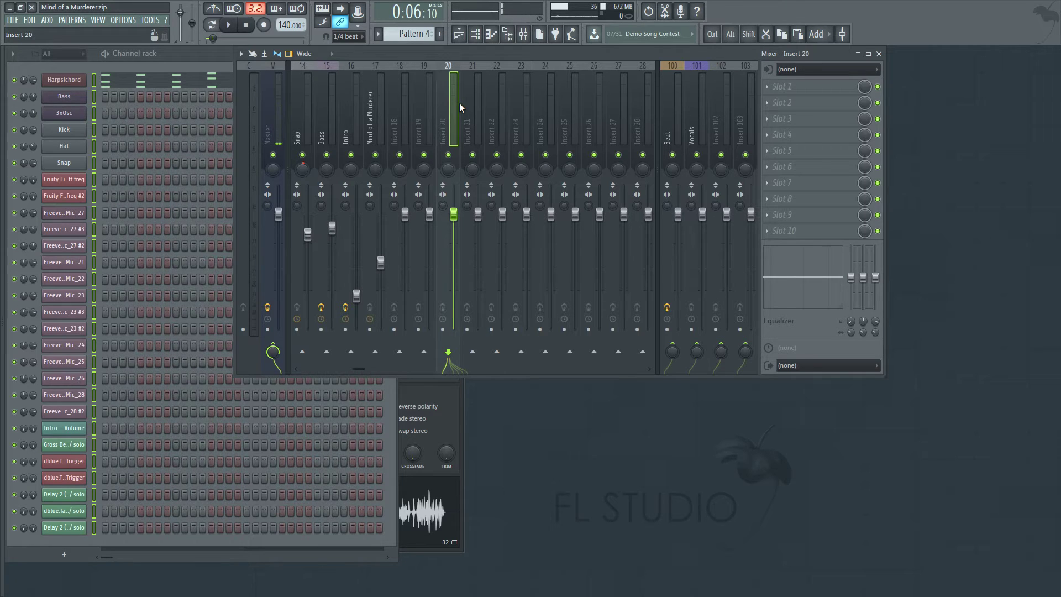
pyautogui.hotkey('ctrl', 'shift')
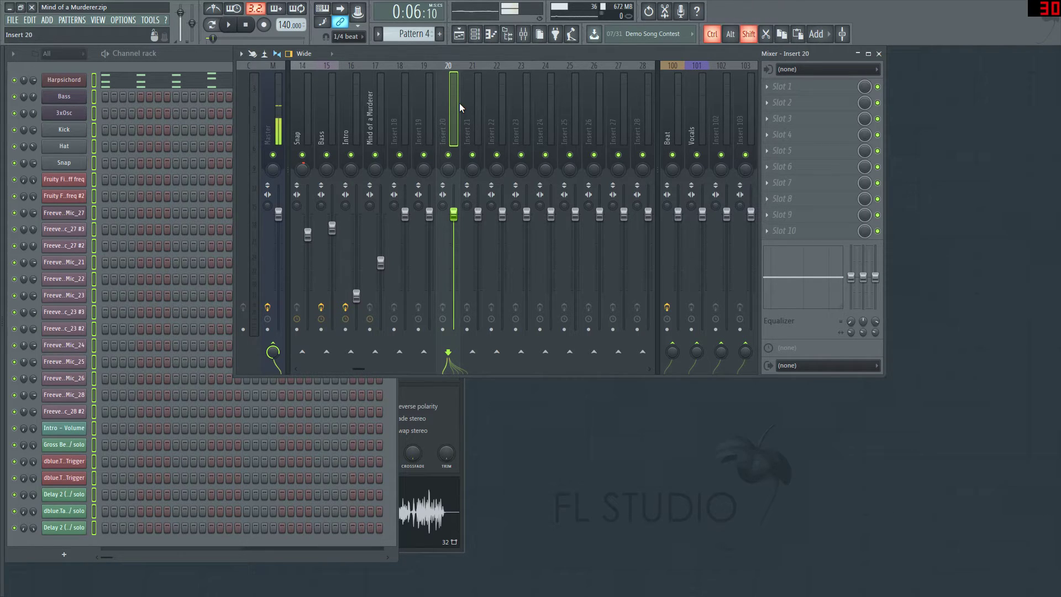
pyautogui.hotkey('ctrl', 'shift', 'l')
# Play the song briefly to check the newly linked mixer tracks and switch the mixer to the Compact layout
pyautogui.moveTo(453, 108); pyautogui.dragTo(339, 107)
pyautogui.press('space')
pyautogui.click(341, 111)
pyautogui.press('space')
pyautogui.click(333, 55)
pyautogui.click(309, 80)
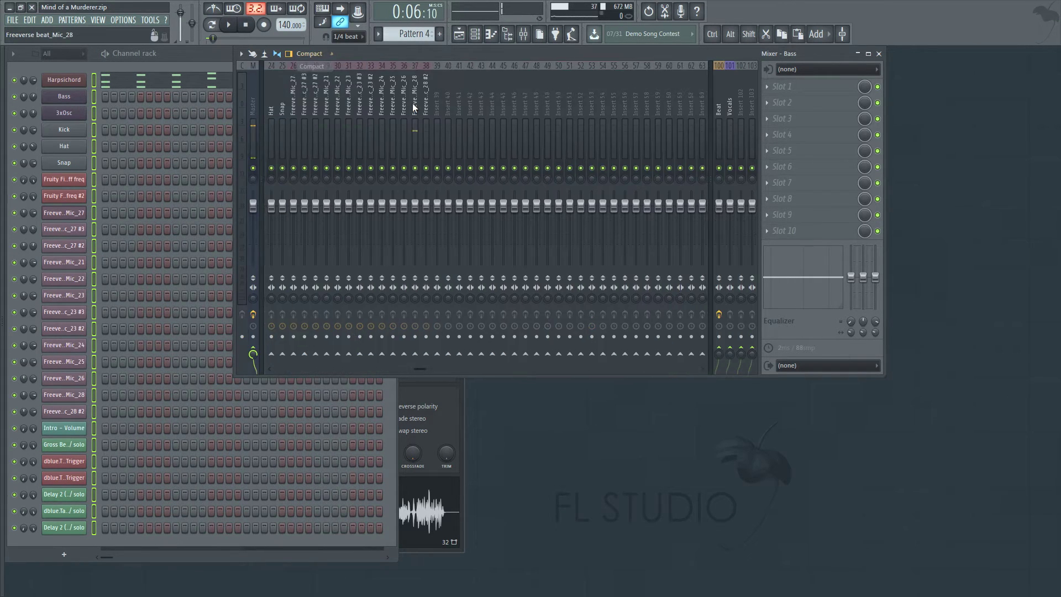
# Play the song while inspecting the newly linked instrument and Freeverse vocal mixer tracks, reposition the mixer window, and stop playback
pyautogui.moveTo(244, 100); pyautogui.dragTo(468, 112)
pyautogui.press('space')
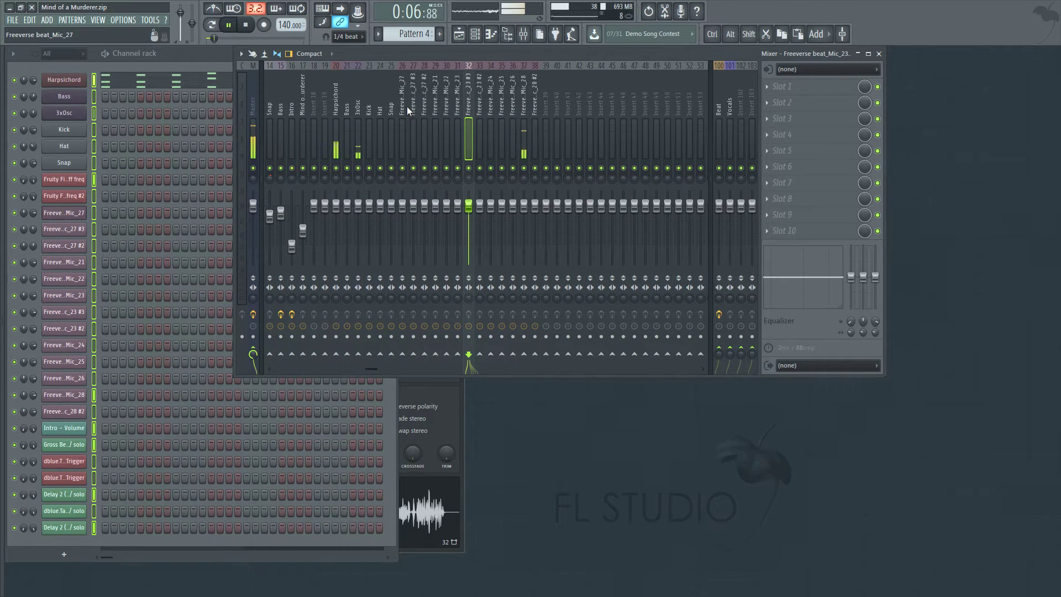
pyautogui.click(436, 104)
pyautogui.click(533, 102)
pyautogui.moveTo(529, 102); pyautogui.dragTo(480, 108)
pyautogui.moveTo(671, 55); pyautogui.dragTo(600, 111)
pyautogui.moveTo(417, 147); pyautogui.dragTo(393, 167)
pyautogui.press('space')
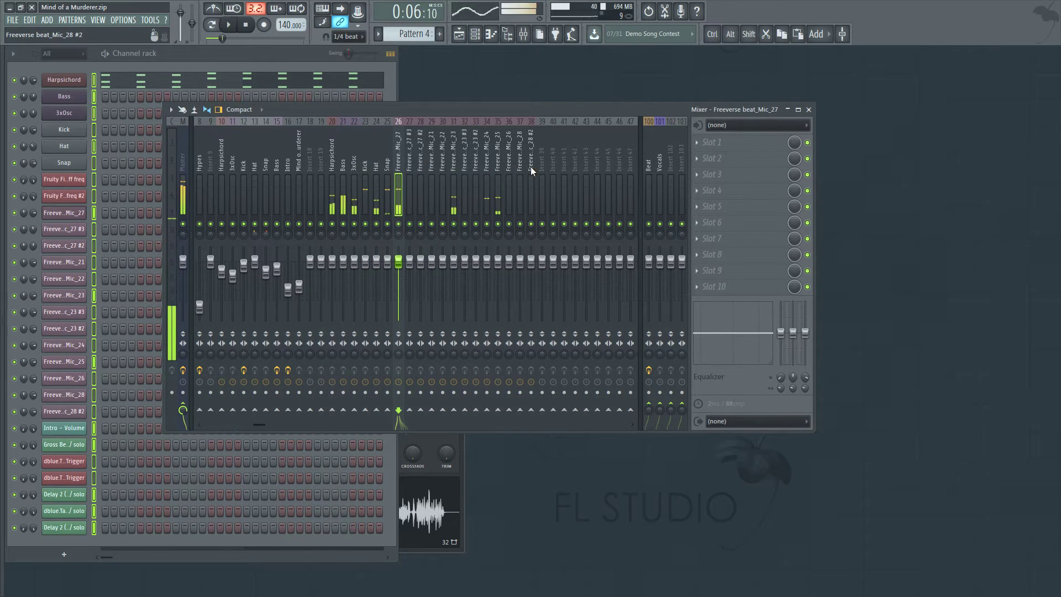
# Go back to the Mic track in the mixer and undo the most recent knob tweaks
pyautogui.moveTo(532, 166); pyautogui.dragTo(192, 201)
pyautogui.hotkey('ctrl', 'z')
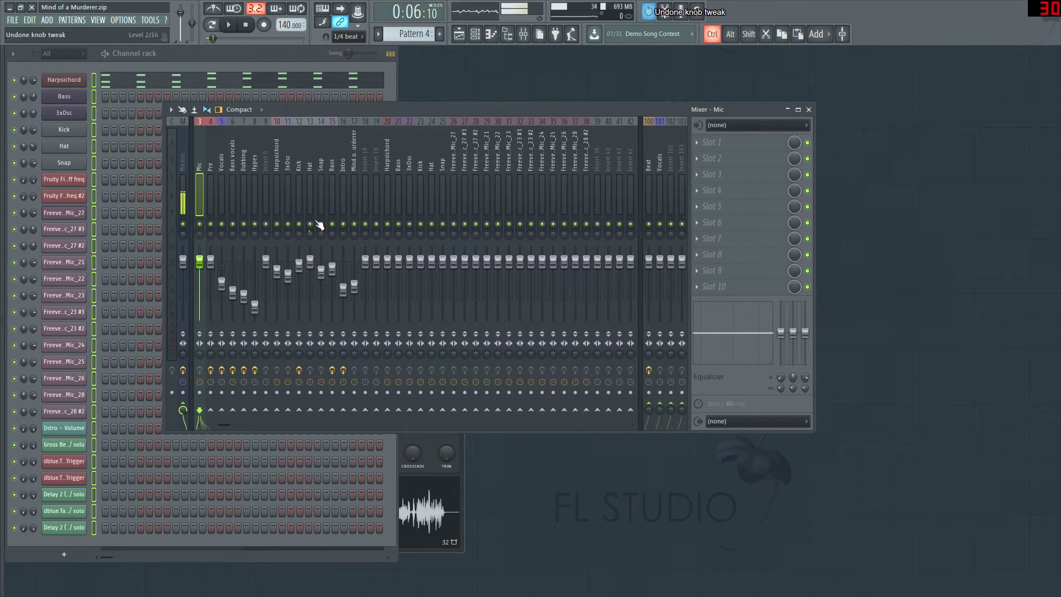
pyautogui.hotkey('ctrl', 'alt', 'z')
pyautogui.press('space')
pyautogui.press('space')
pyautogui.press('Tab')
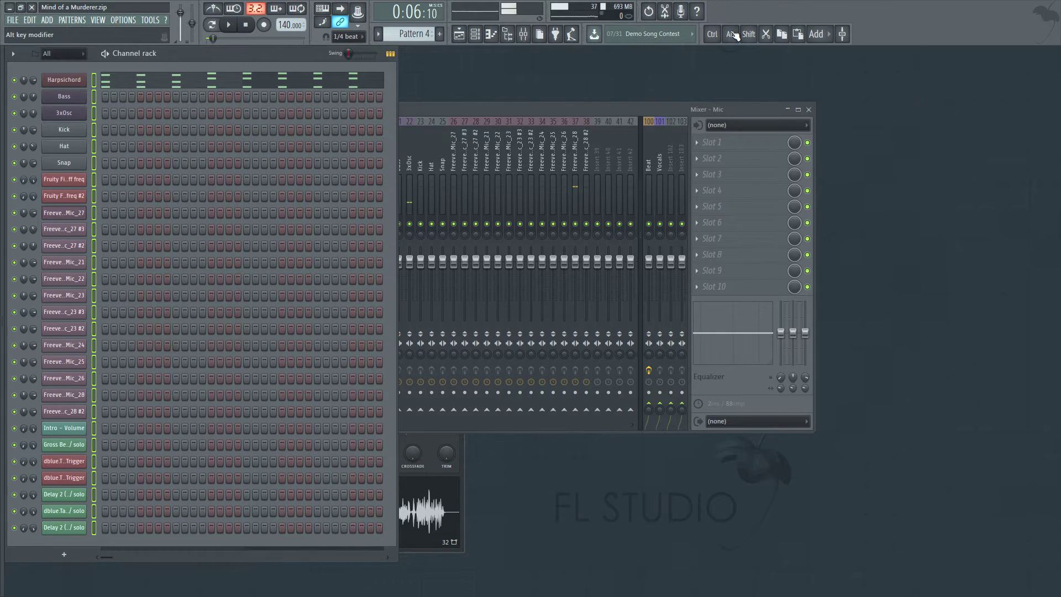
# Show the playlist, move it aside, and bring the mixer forward with the second Kick track selected
pyautogui.click(459, 34)
pyautogui.moveTo(893, 56); pyautogui.dragTo(967, 61)
pyautogui.moveTo(486, 139); pyautogui.dragTo(617, 150)
pyautogui.click(420, 161)
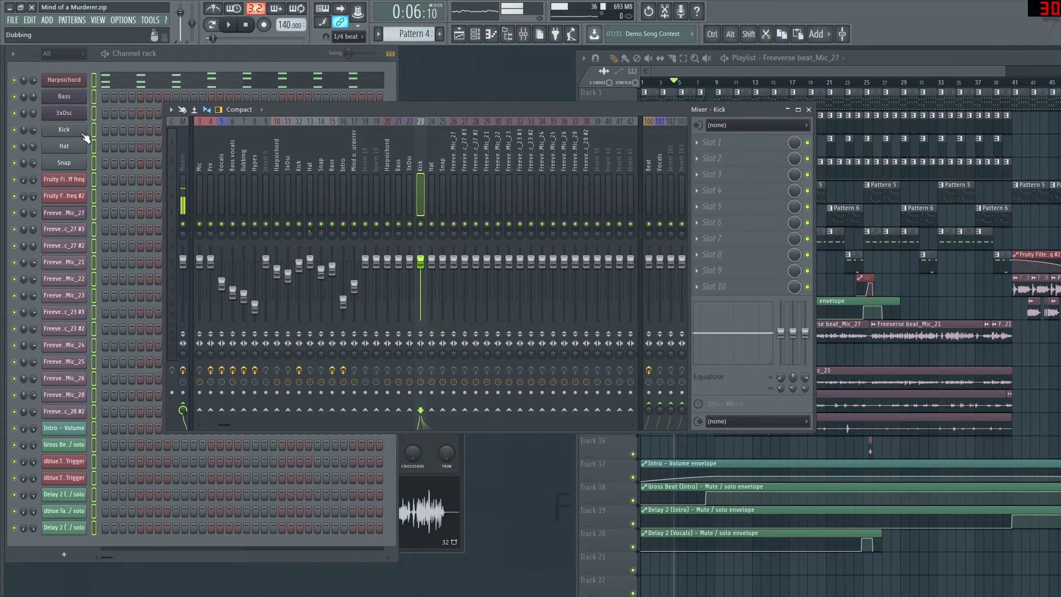
# Start a wave file export and create and open a folder named MURD TEST on the Desktop for it
pyautogui.click(12, 20)
pyautogui.moveTo(30, 105)
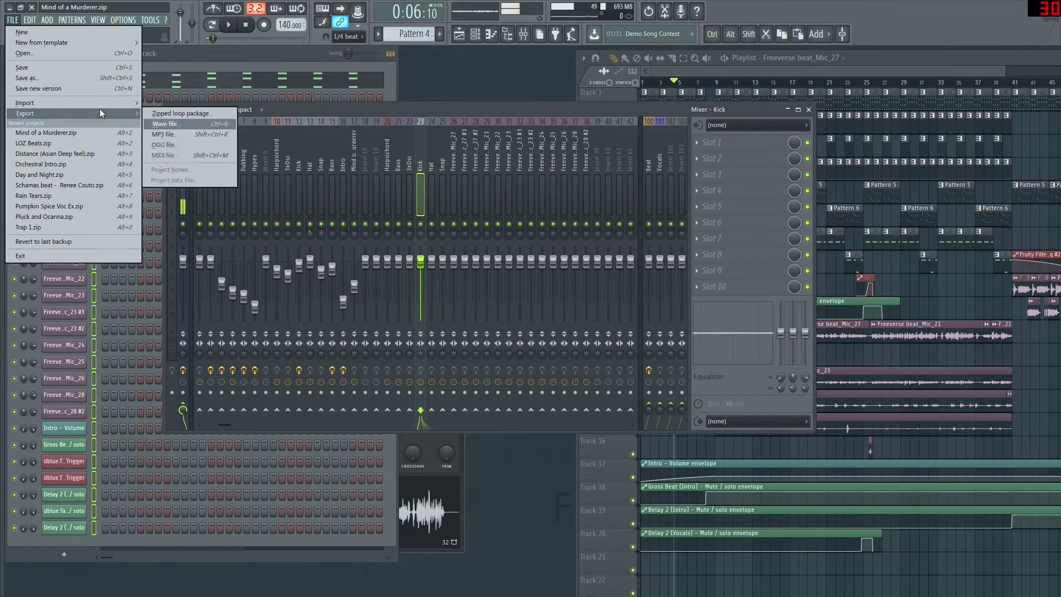
pyautogui.click(191, 125)
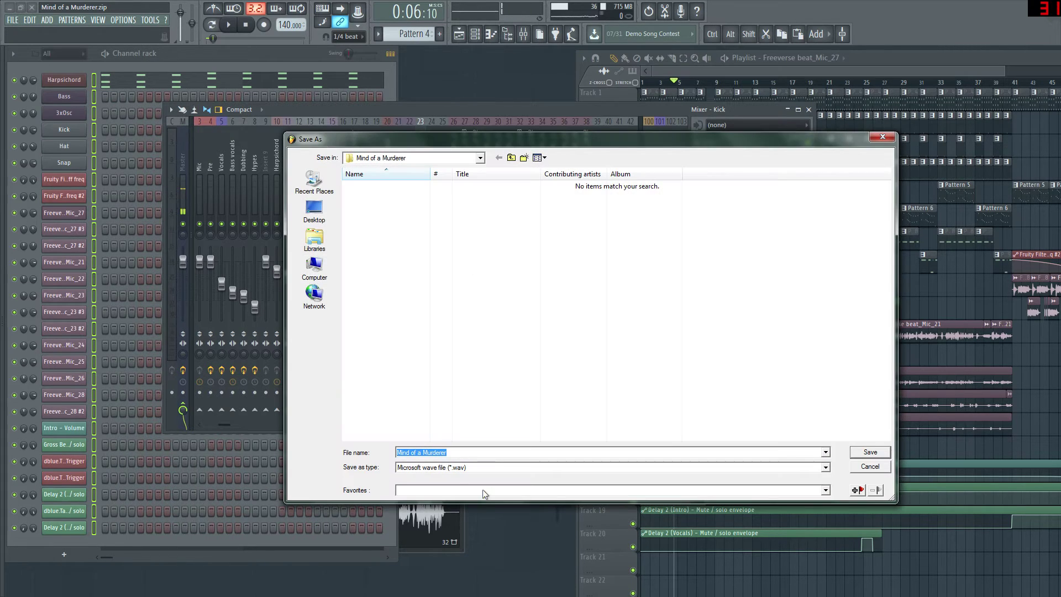
pyautogui.click(314, 210)
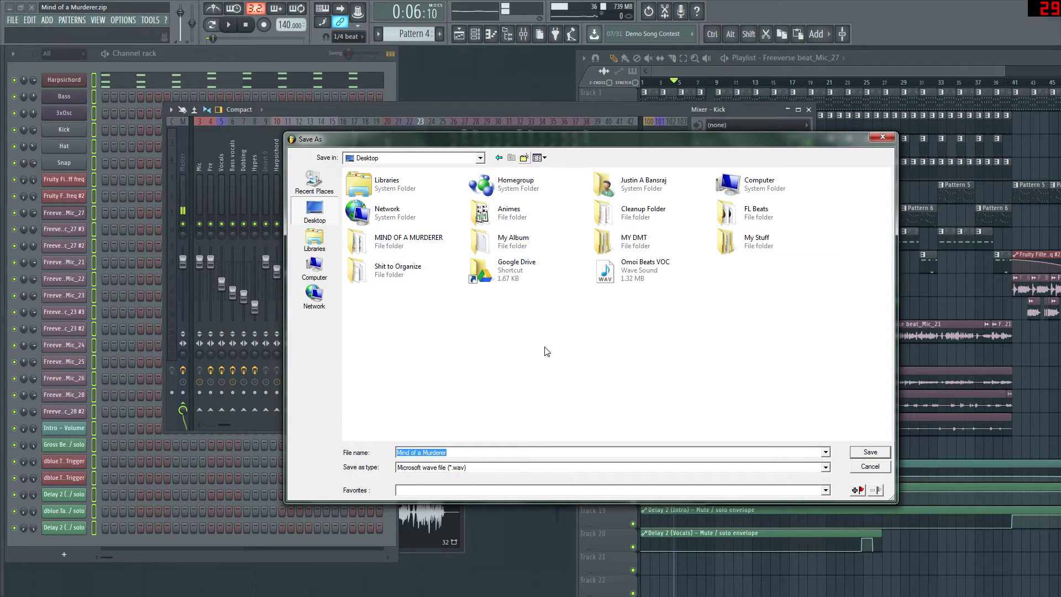
pyautogui.hotkey('ctrl', 'shift', 'n')
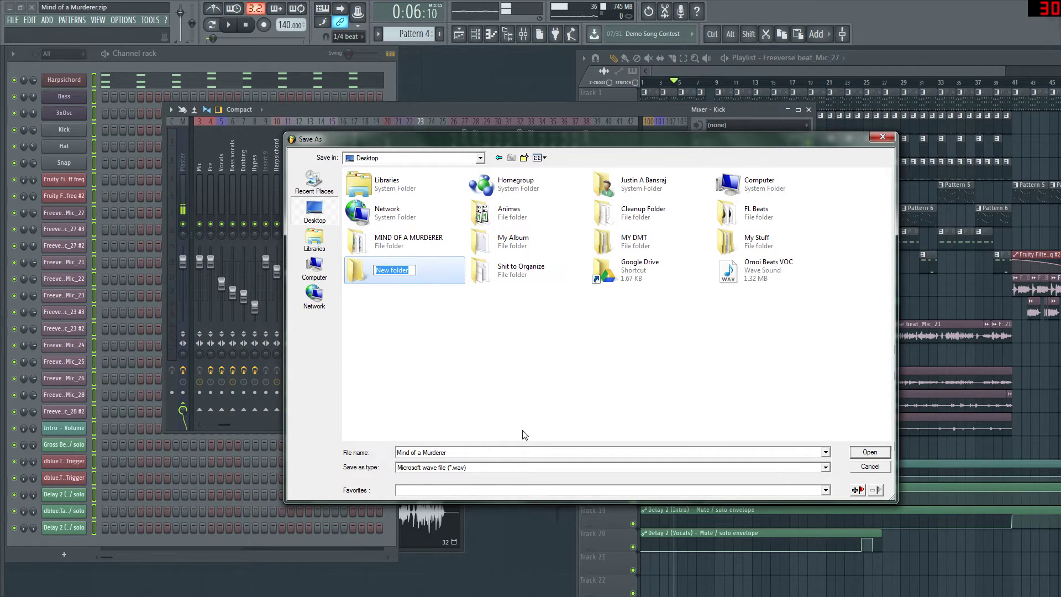
pyautogui.write('MURD TEST')
pyautogui.press('Return')
pyautogui.doubleClick(426, 269)
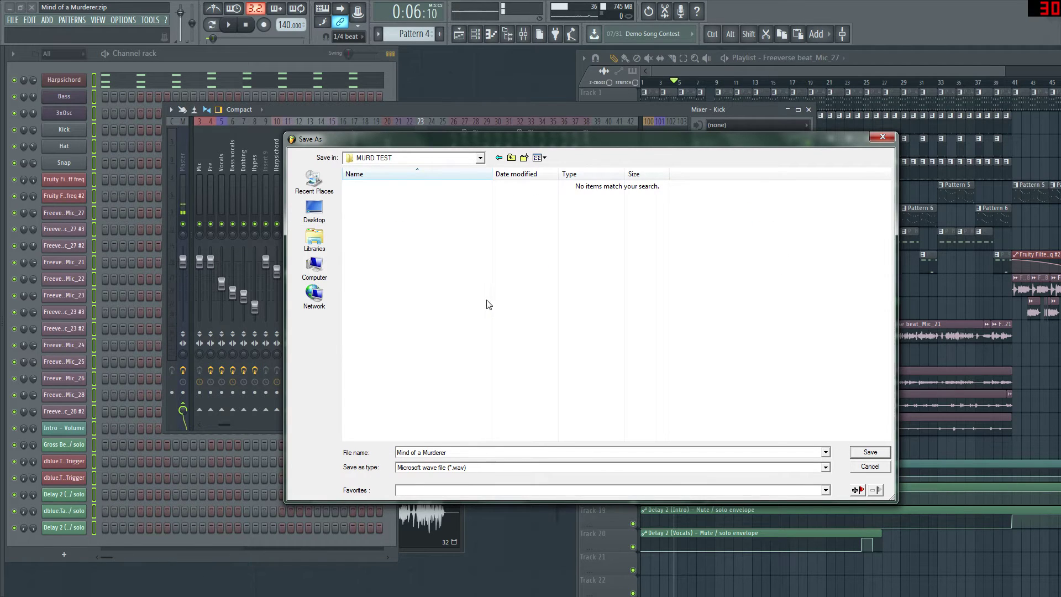
# Accept Mind of a Murderer as the wave file name, reposition the render settings window, and review the tail options
pyautogui.click(565, 453)
pyautogui.click(878, 454)
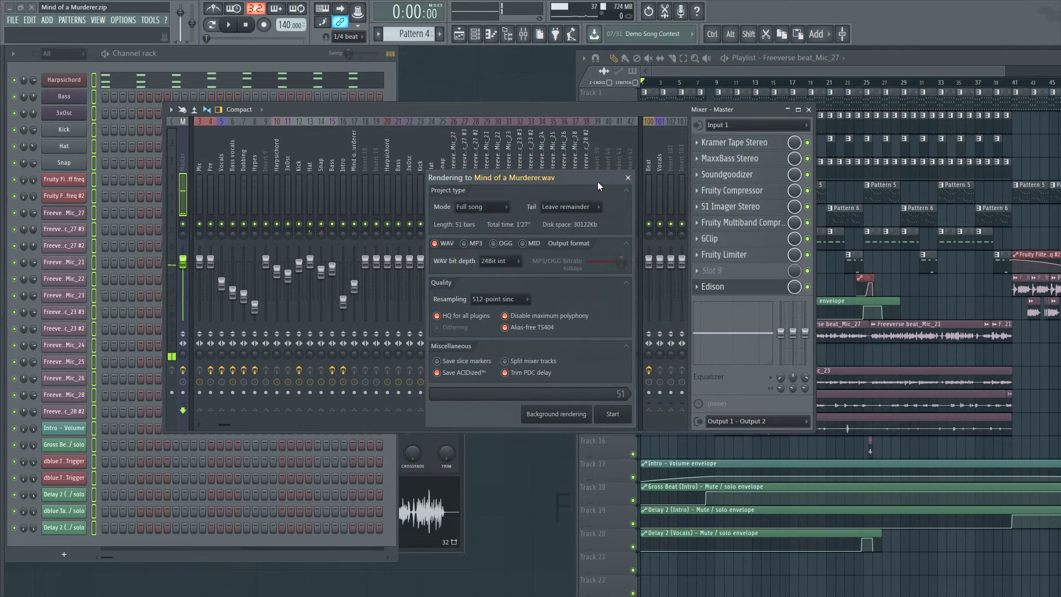
pyautogui.moveTo(580, 174)
pyautogui.mouseDown()
pyautogui.moveTo(545, 192)
pyautogui.moveTo(568, 187)
pyautogui.mouseUp()
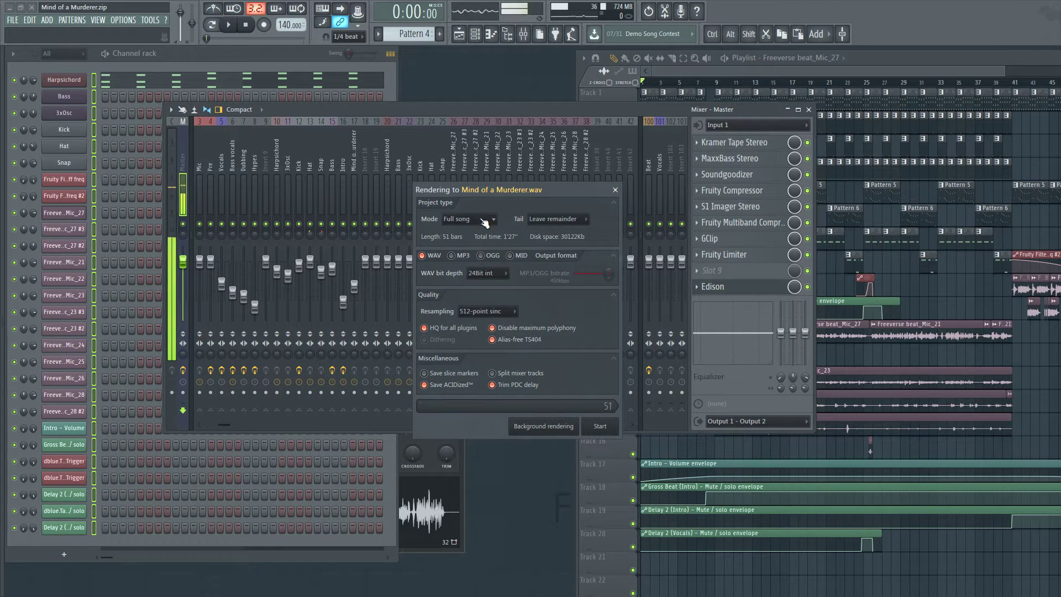
pyautogui.click(552, 219)
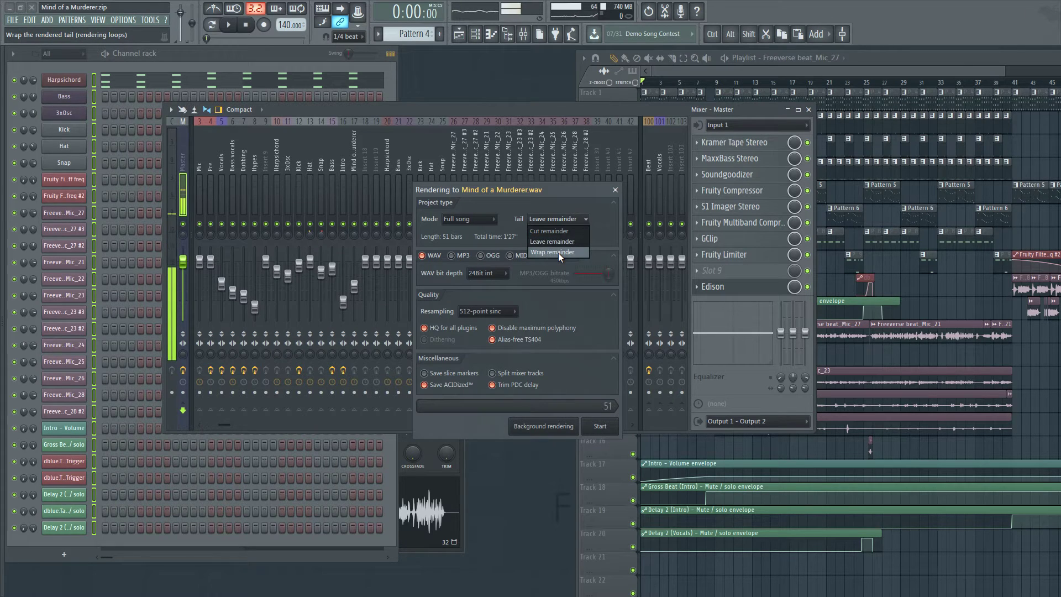
pyautogui.click(566, 205)
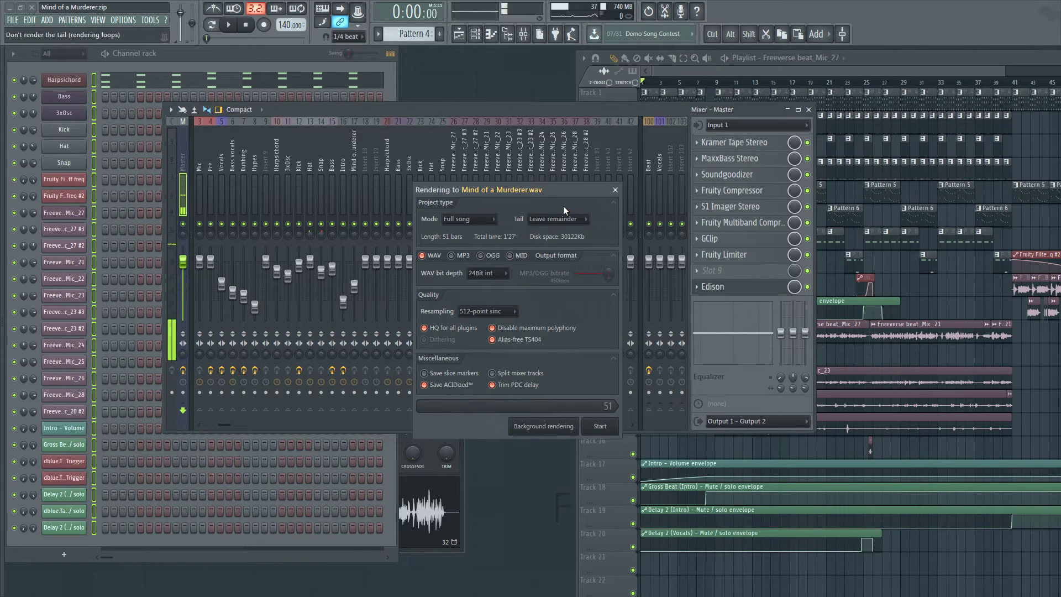
# Try the 32Bit float WAV bit depth, return it to 24Bit int, and review the bit depth choices
pyautogui.click(495, 277)
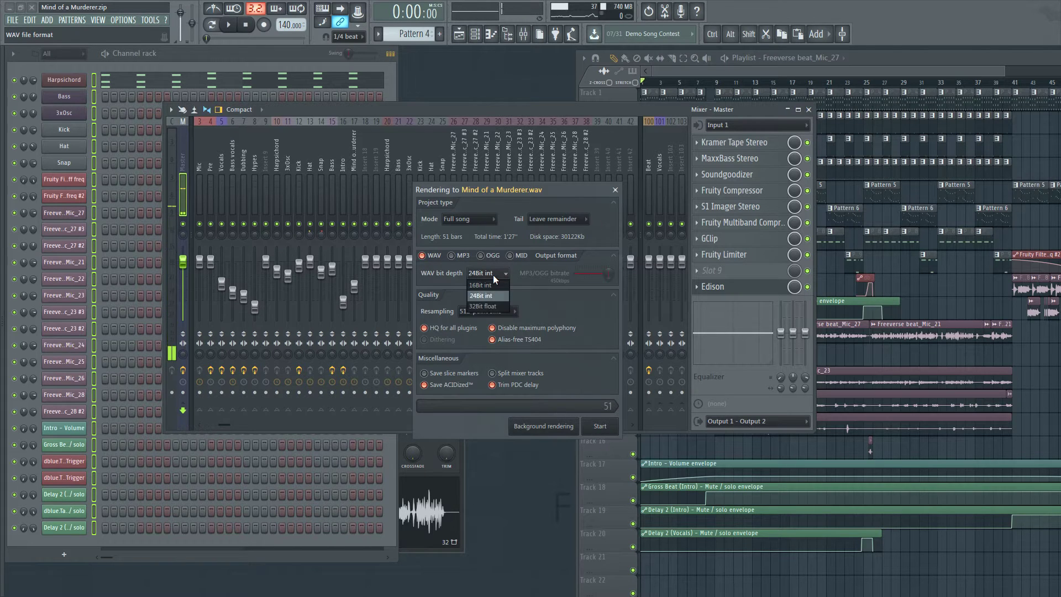
pyautogui.click(488, 307)
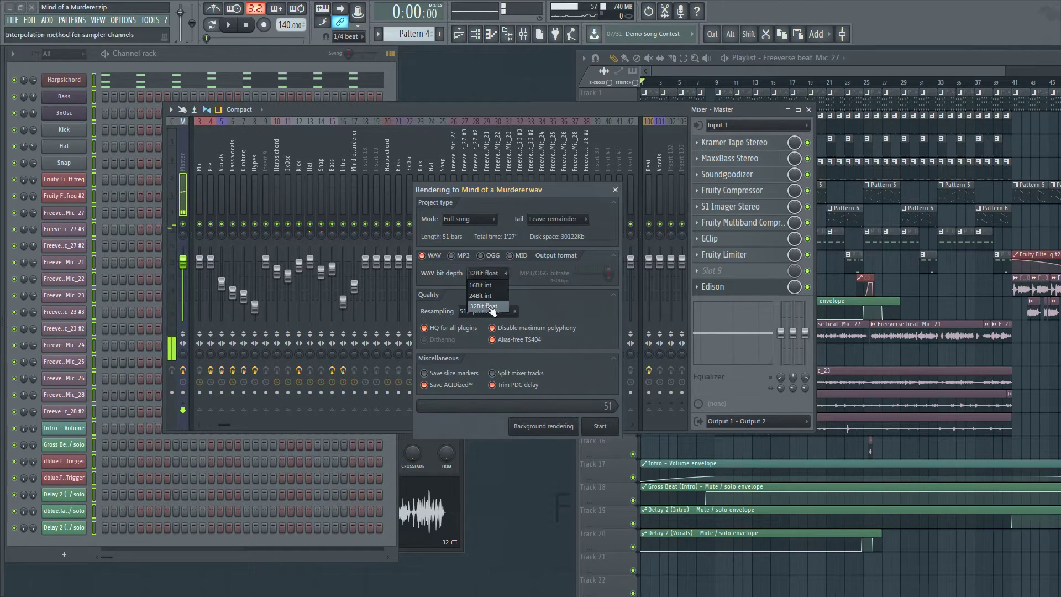
pyautogui.click(492, 276)
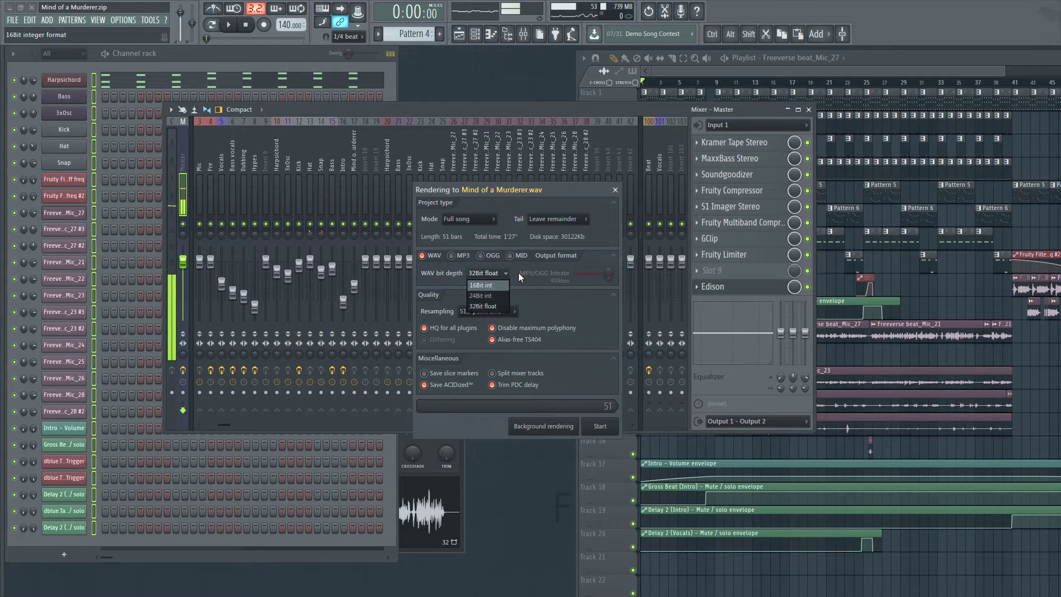
pyautogui.click(480, 296)
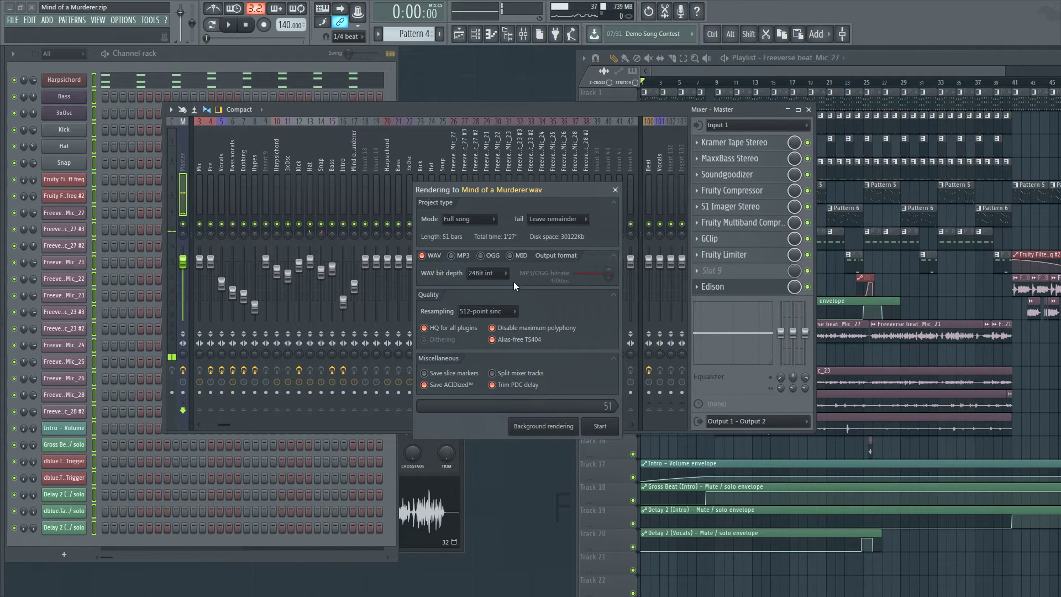
pyautogui.click(500, 274)
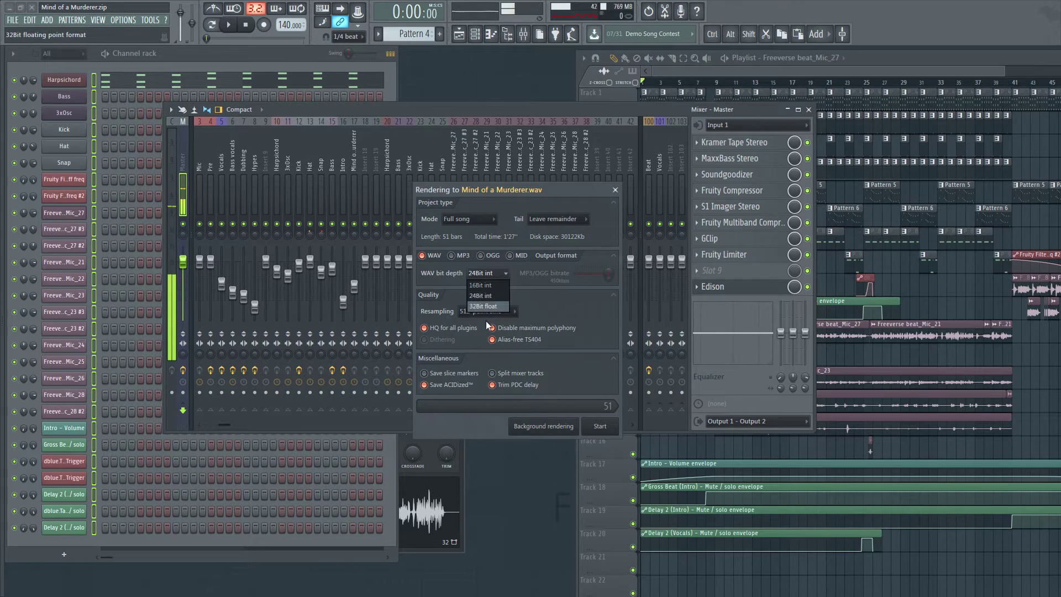
pyautogui.click(575, 311)
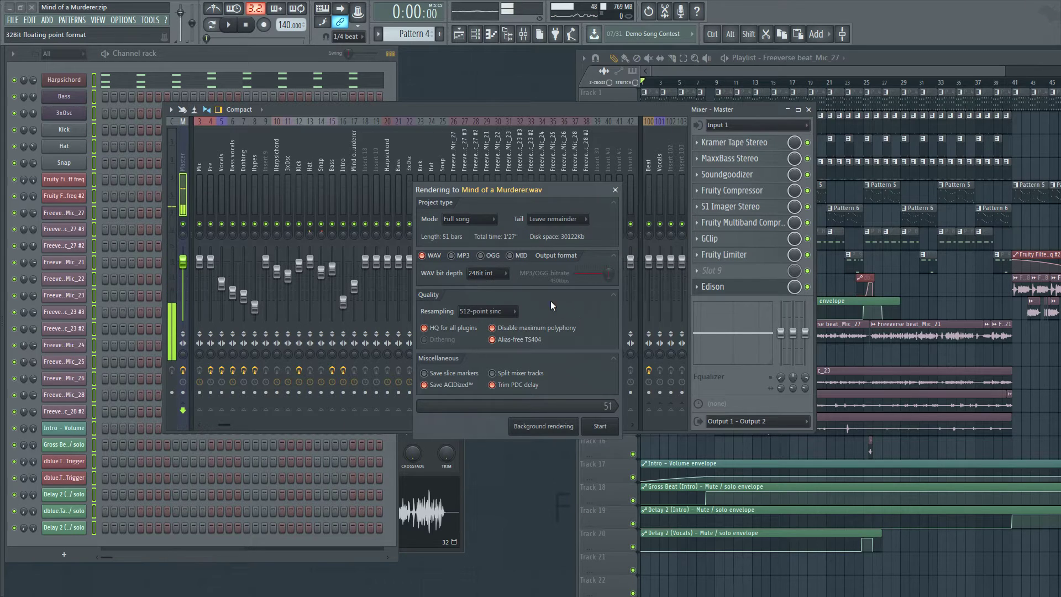
pyautogui.click(481, 273)
pyautogui.click(481, 273)
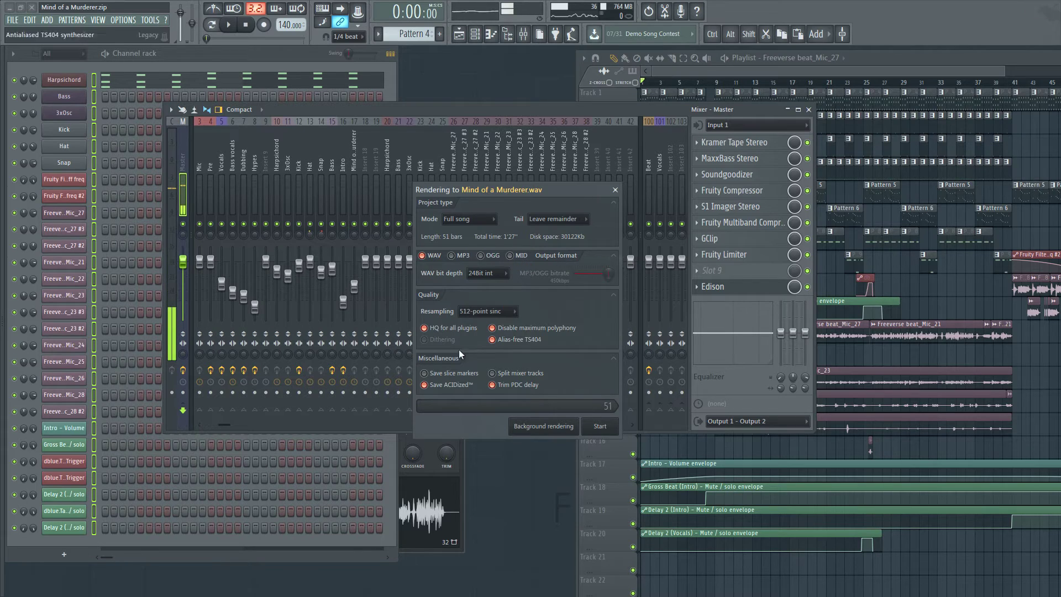
# Choose 512-point sinc resampling, enable Split mixer tracks, and close the render settings without rendering
pyautogui.click(485, 311)
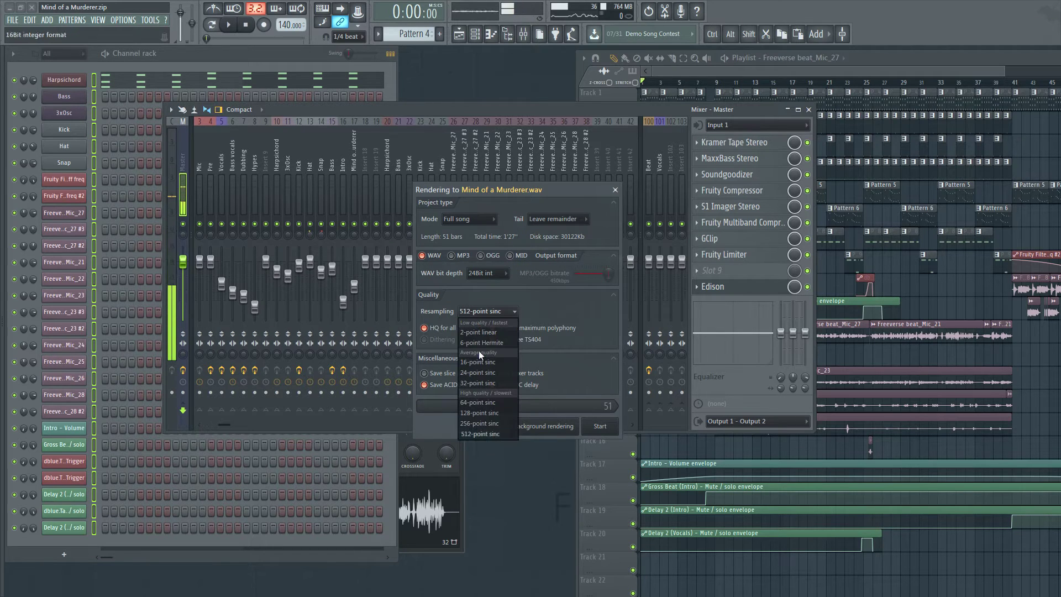
pyautogui.click(488, 436)
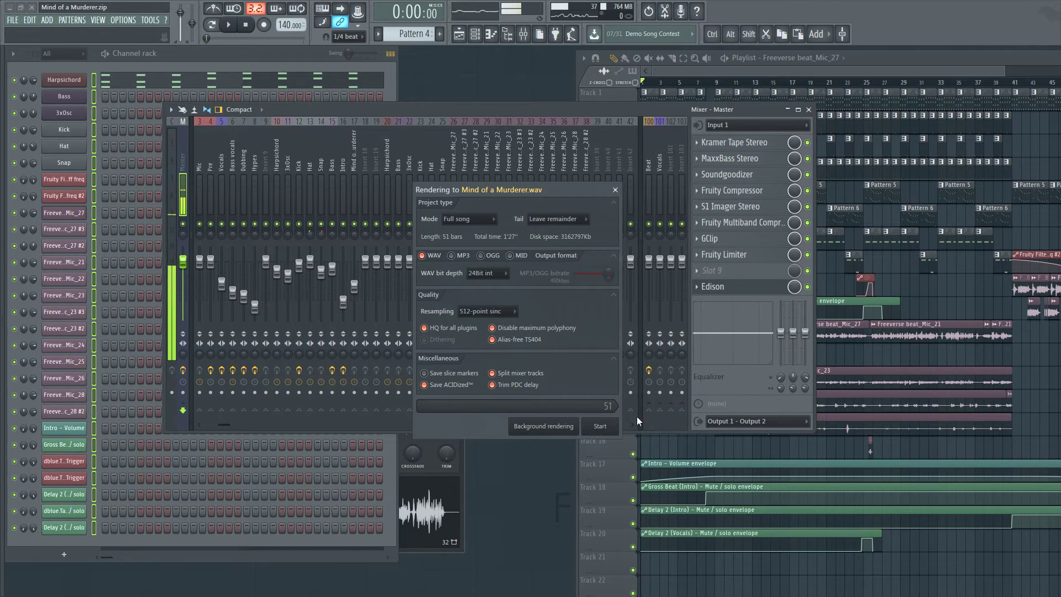
pyautogui.click(616, 190)
# Look through the mixer tracks back to Insert 1 and reposition the playlist in front to show the whole arrangement
pyautogui.scroll(-20, 466, 169)
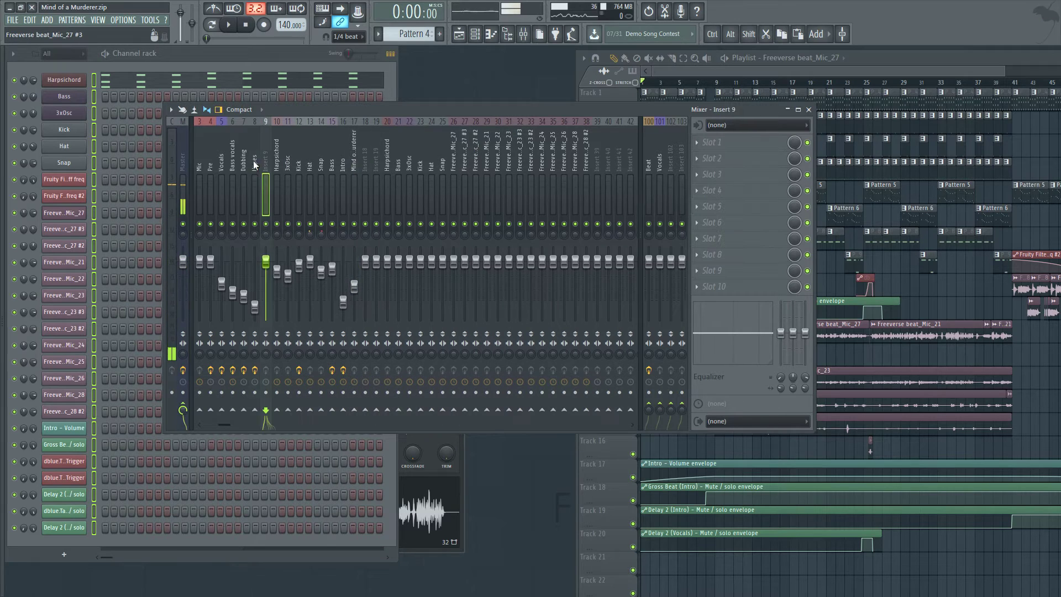
pyautogui.moveTo(465, 174); pyautogui.dragTo(435, 181)
pyautogui.moveTo(375, 161); pyautogui.dragTo(204, 167)
pyautogui.scroll(5, 204, 167)
pyautogui.click(871, 63)
pyautogui.moveTo(881, 60); pyautogui.dragTo(803, 59)
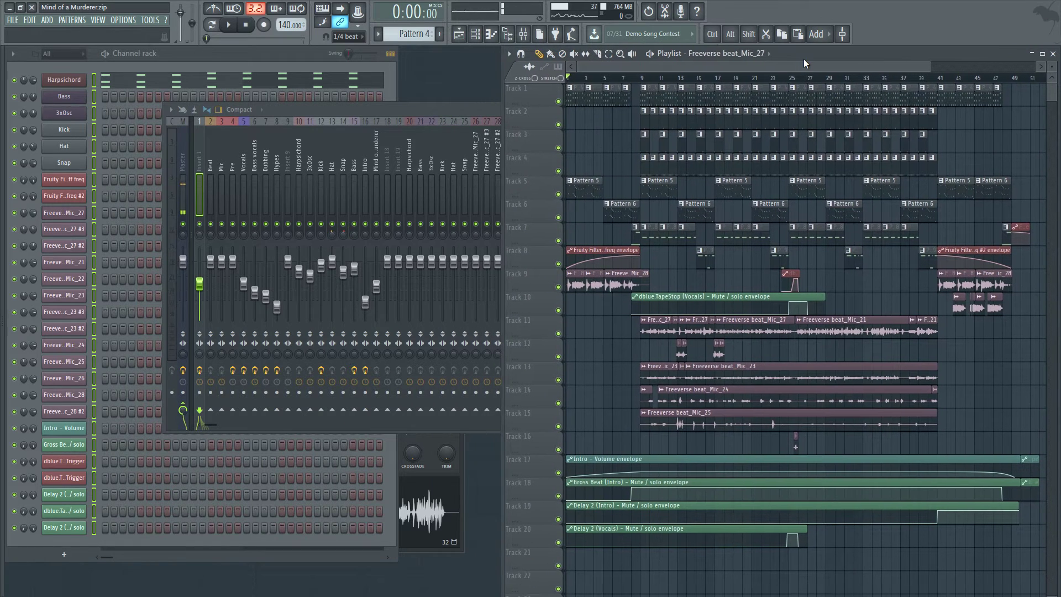
# Switch to the desktop, minimize the Fraps window, and open the MIND OF A MURDERER folder
pyautogui.click(10, 8)
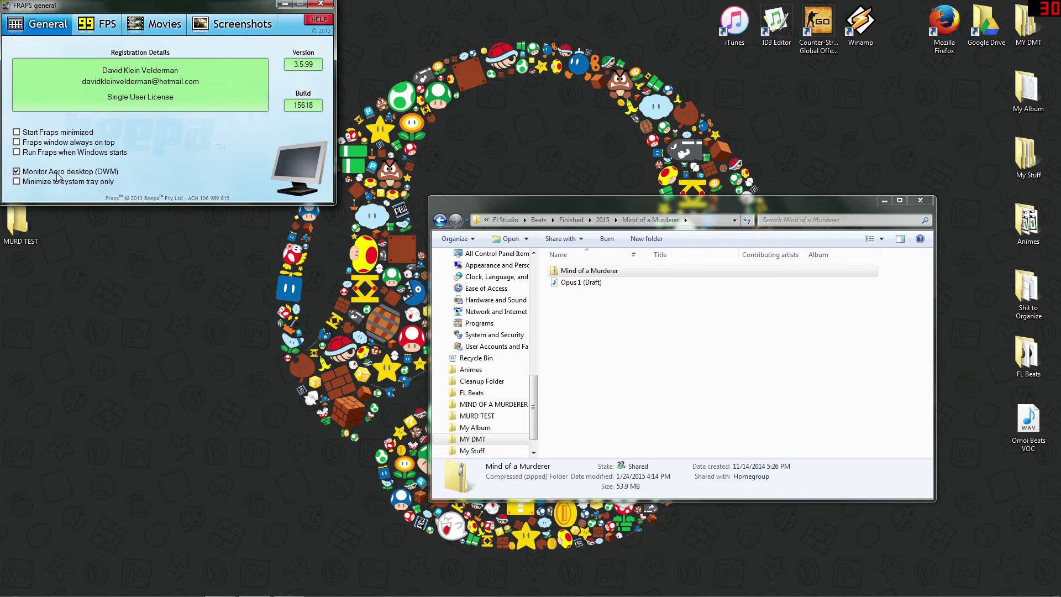
pyautogui.click(287, 5)
pyautogui.click(22, 228)
pyautogui.click(25, 166)
pyautogui.doubleClick(25, 166)
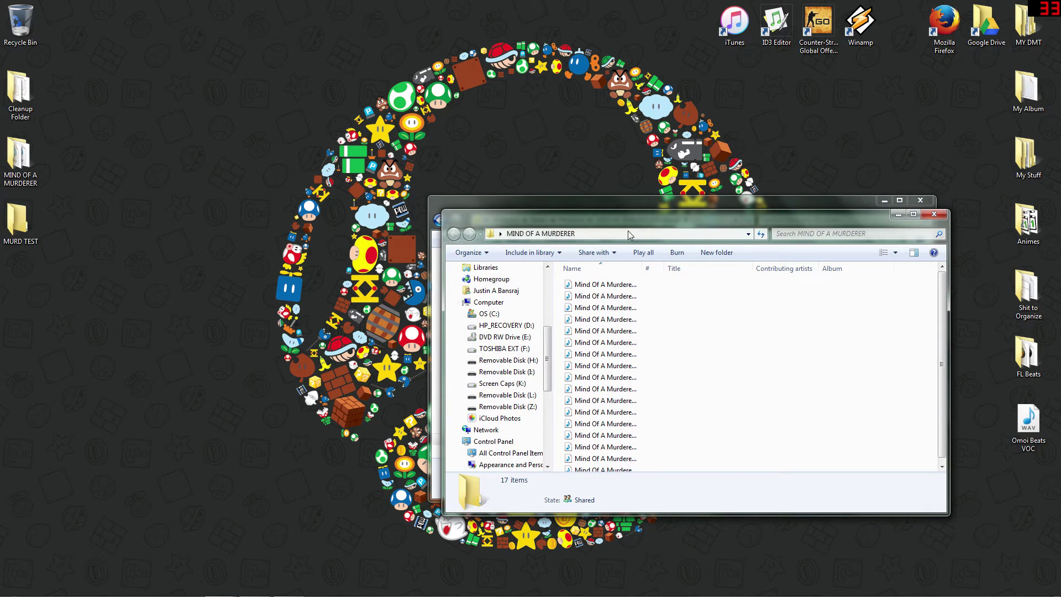
# Reposition the folder window and widen the Name column to read the full names of the exported stems
pyautogui.moveTo(544, 212); pyautogui.dragTo(253, 100)
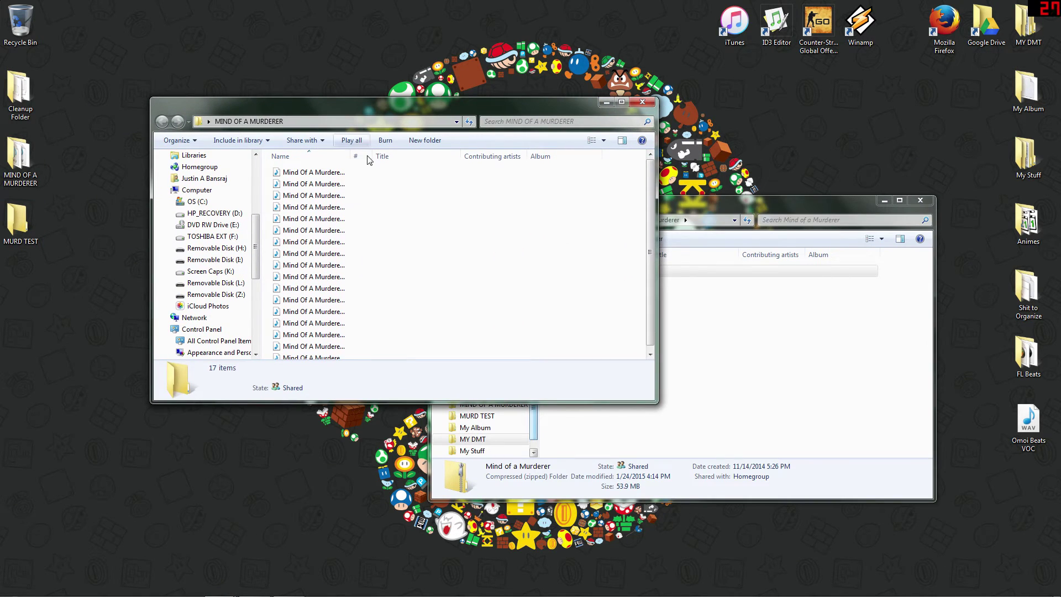
pyautogui.moveTo(395, 157); pyautogui.dragTo(517, 157)
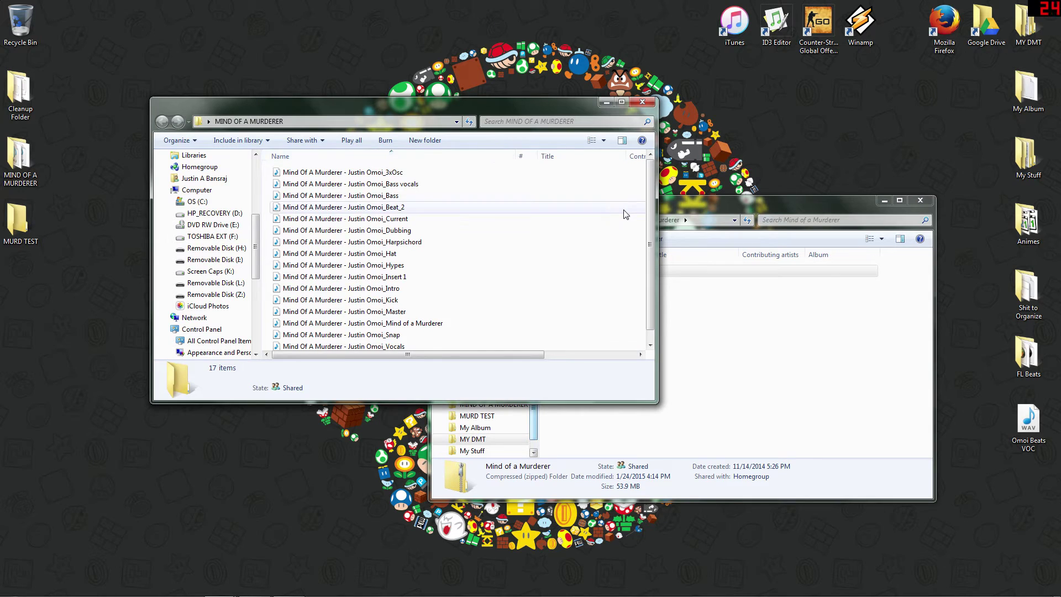
pyautogui.moveTo(651, 203); pyautogui.dragTo(649, 267)
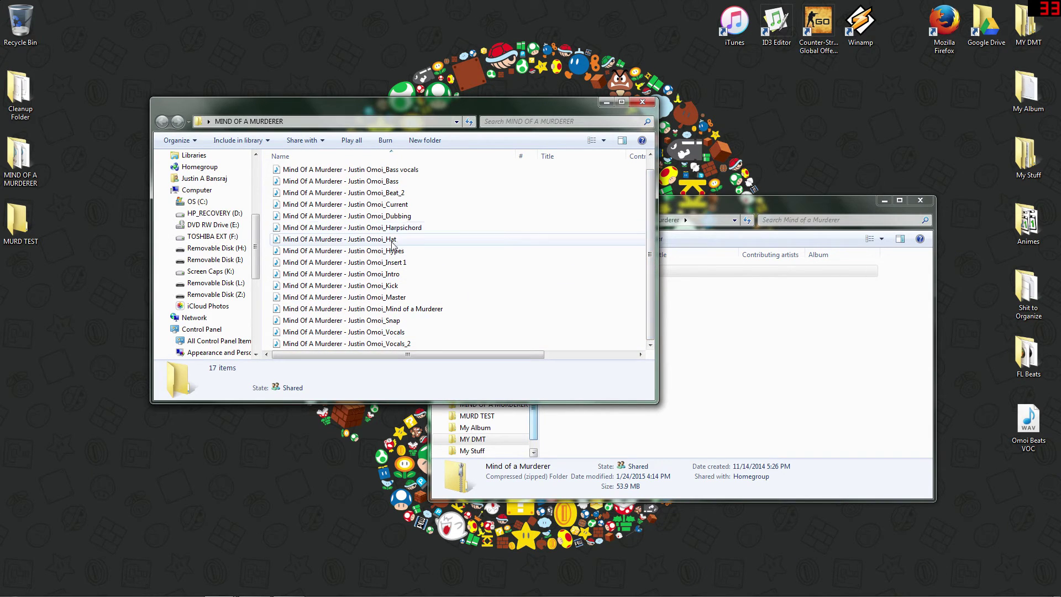
pyautogui.scroll(1, 420, 241)
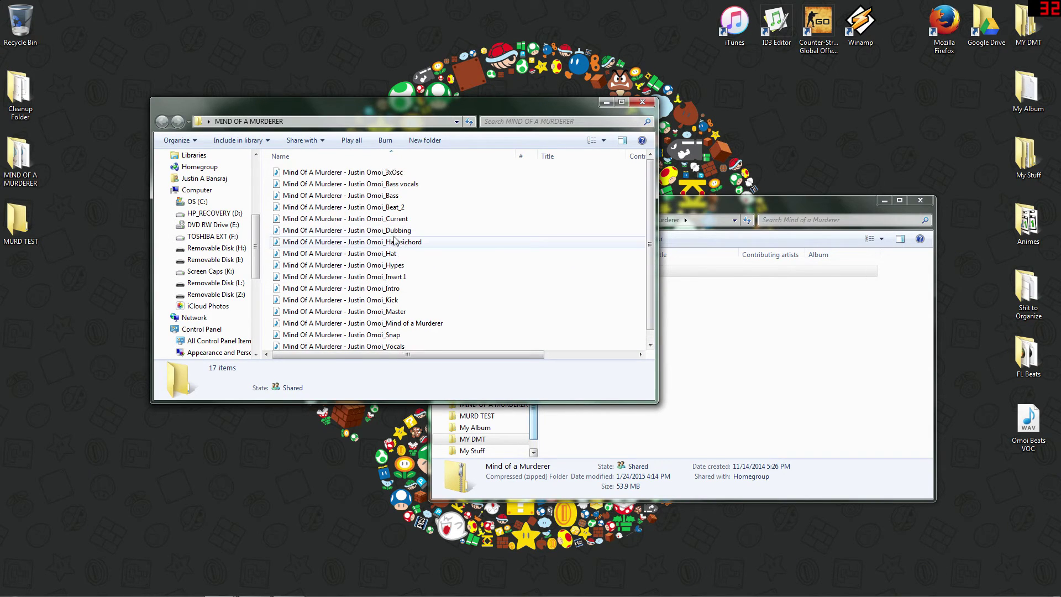
# Examine the exported Beat_2, Vocals_2, Master and Current wave files, and switch back to FL Studio
pyautogui.click(406, 209)
pyautogui.scroll(-1, 402, 322)
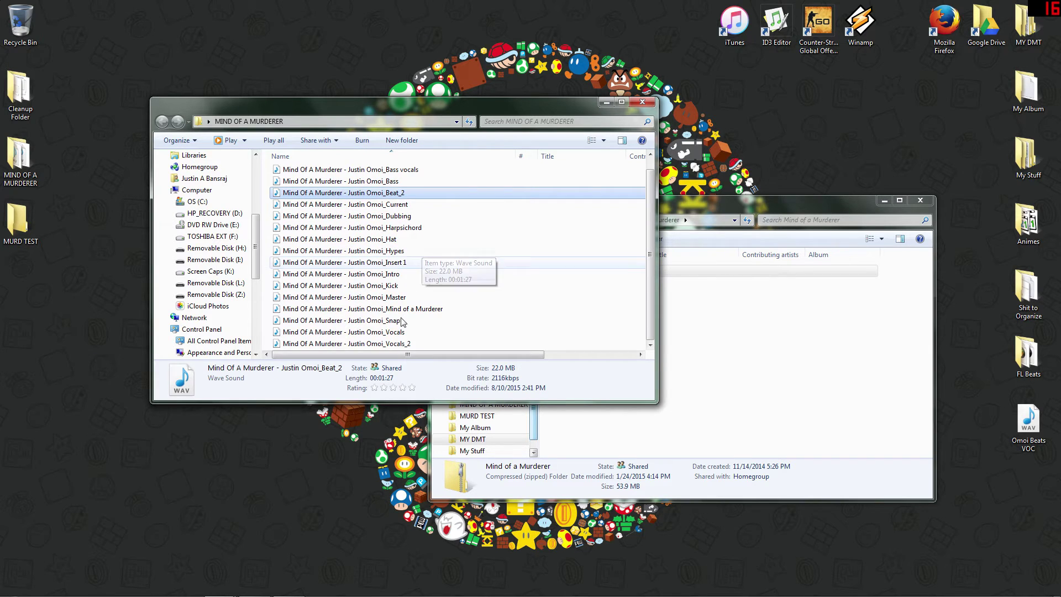
pyautogui.click(403, 343)
pyautogui.scroll(1, 406, 287)
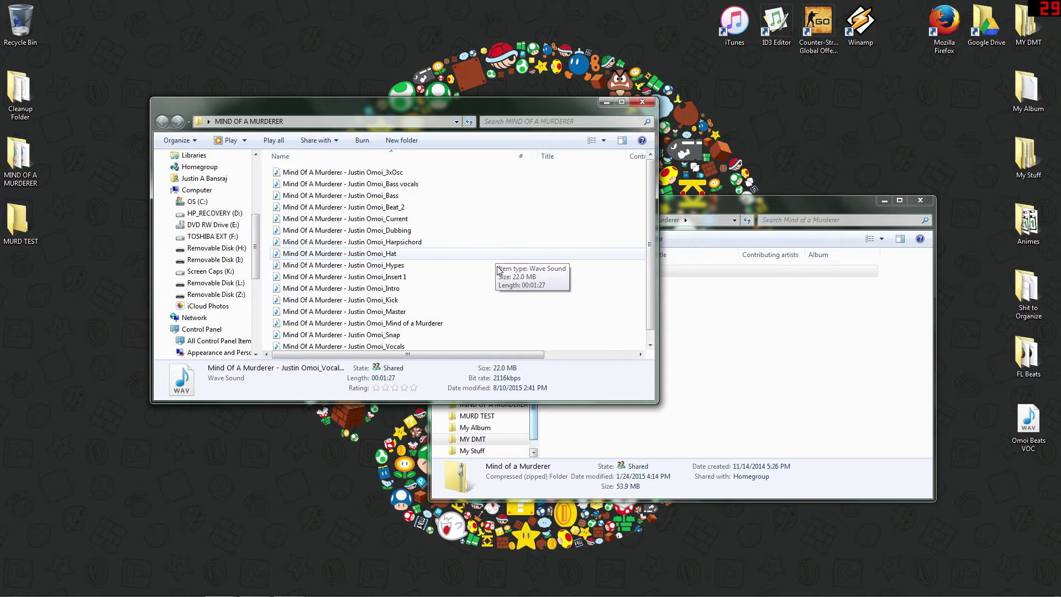
pyautogui.click(414, 312)
pyautogui.click(386, 219)
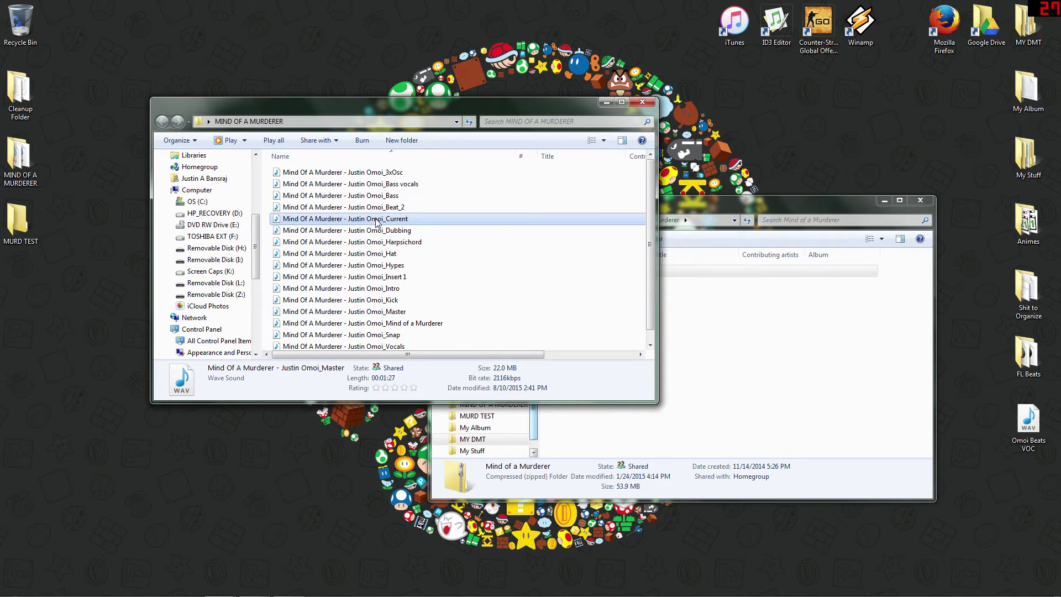
pyautogui.click(411, 313)
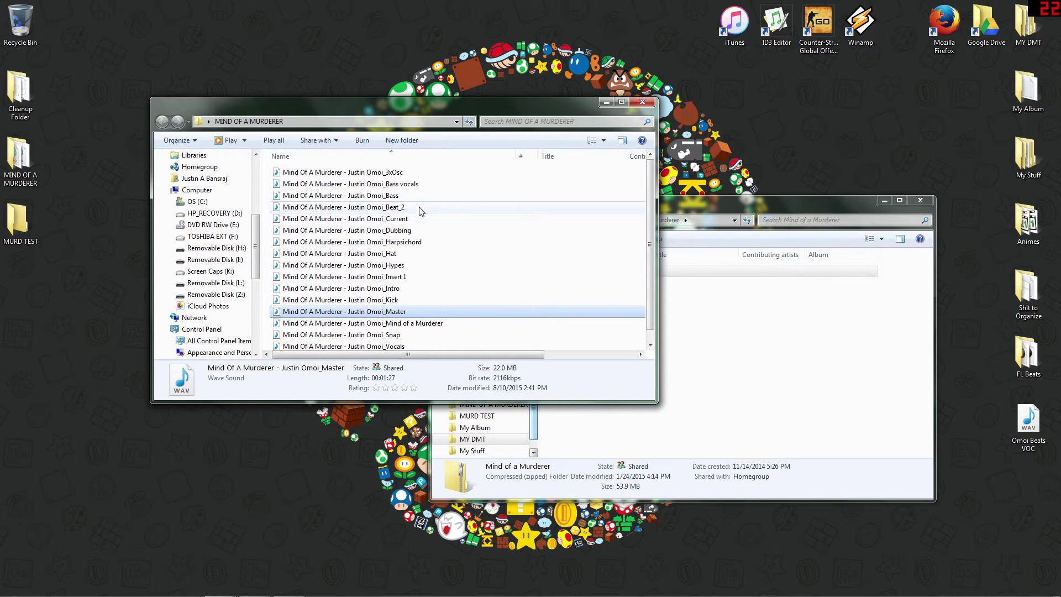
pyautogui.click(442, 220)
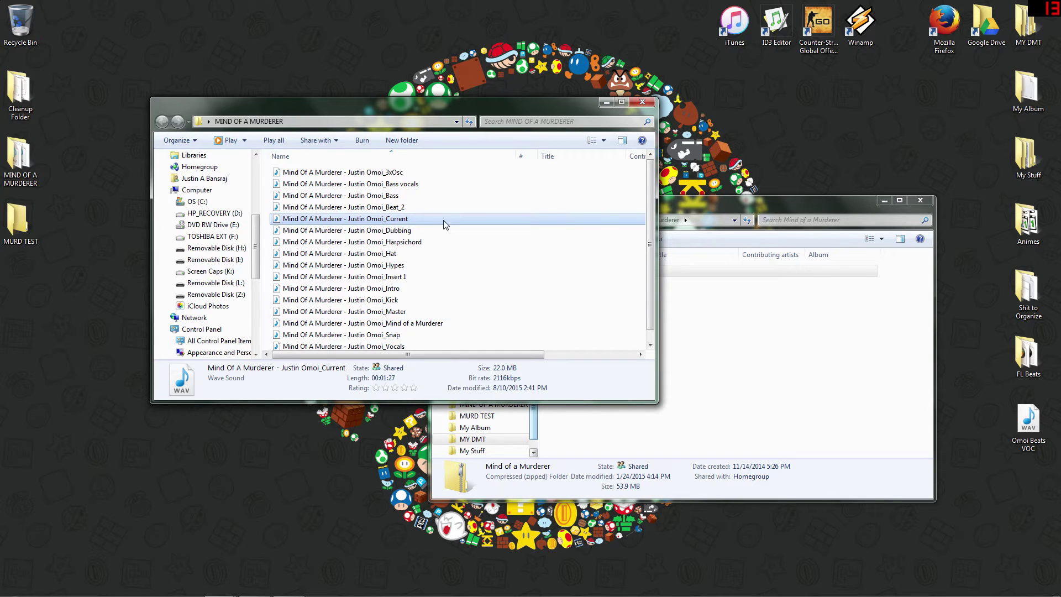
pyautogui.click(289, 586)
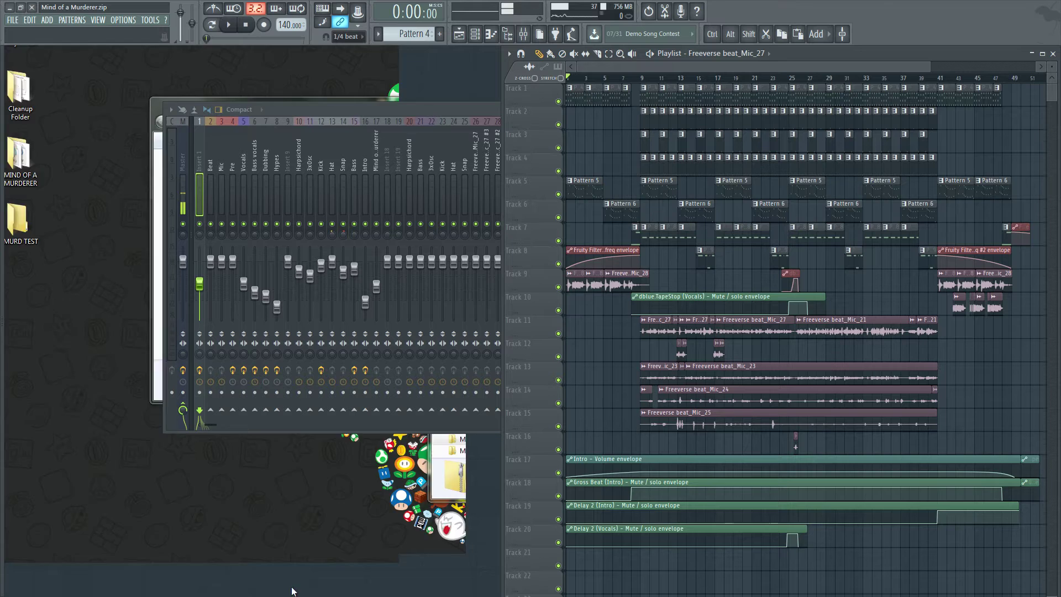
# Look through the mixer tracks including Bass and Hat, return to Insert 1, and bring the channel rack to the front
pyautogui.click(258, 132)
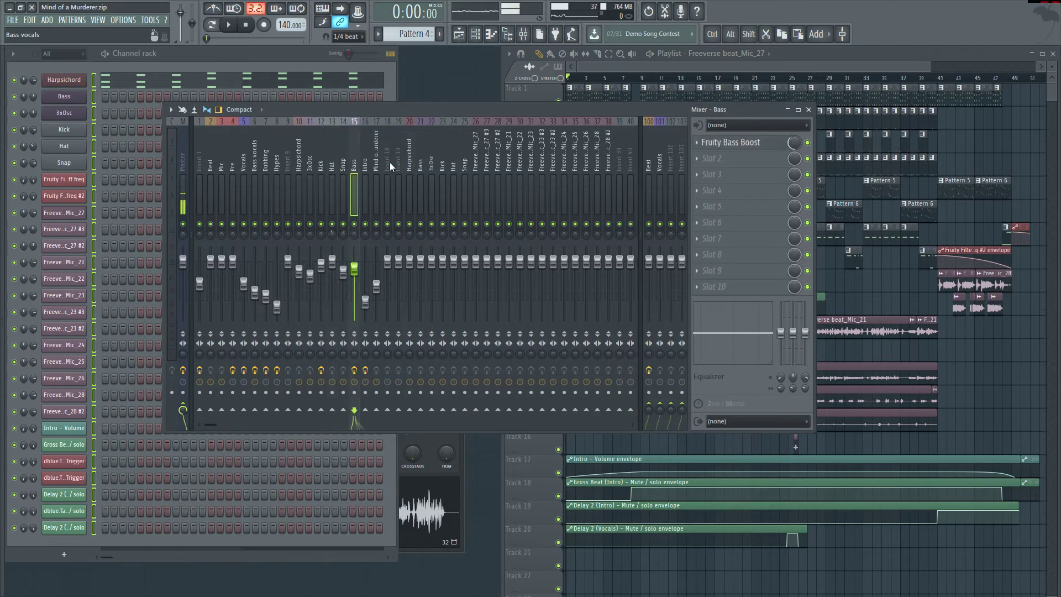
pyautogui.click(347, 151)
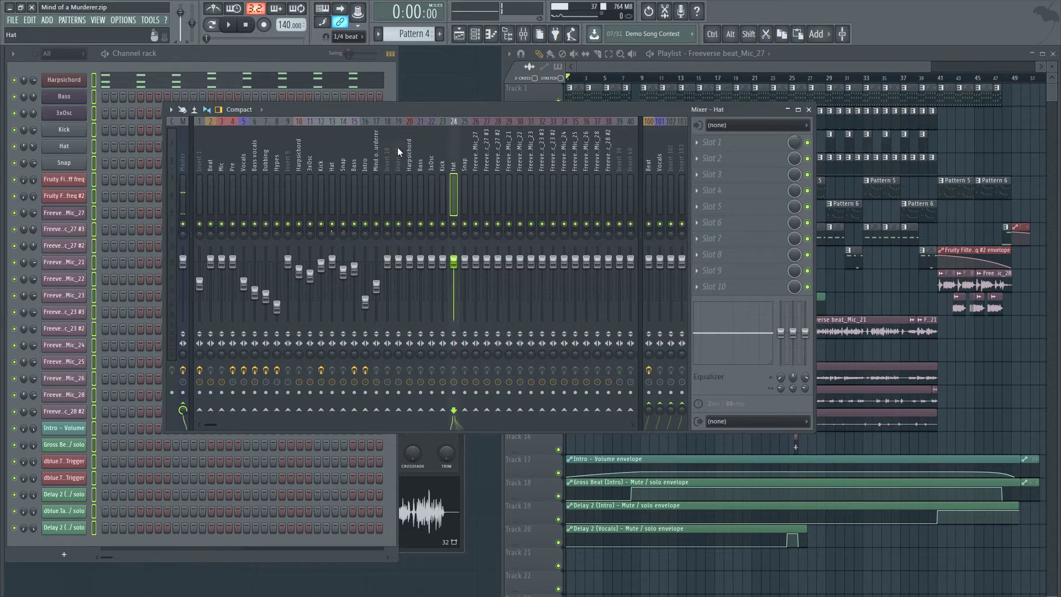
pyautogui.click(197, 141)
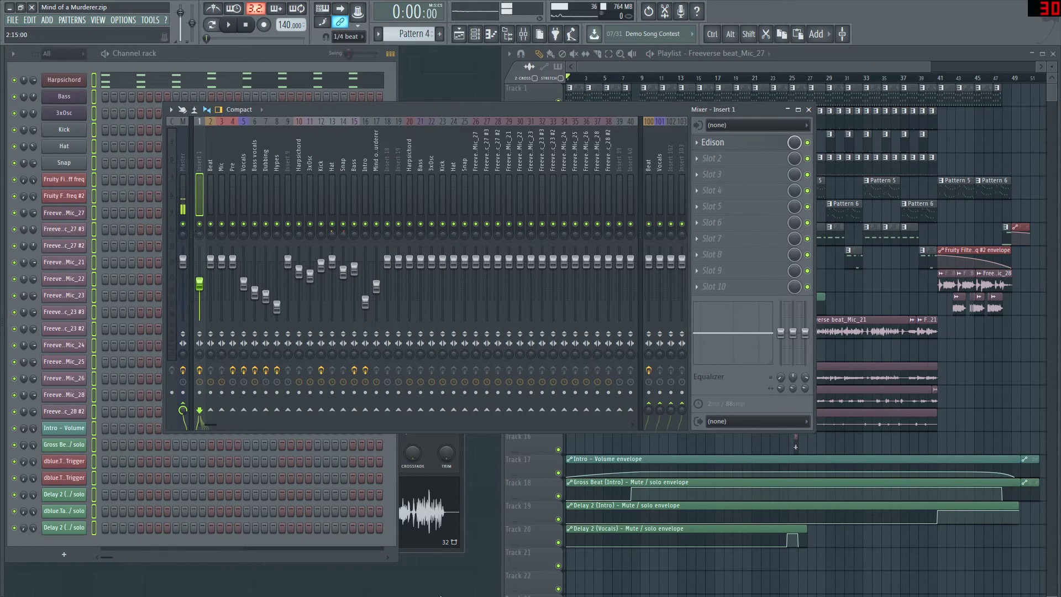
pyautogui.press('F6')
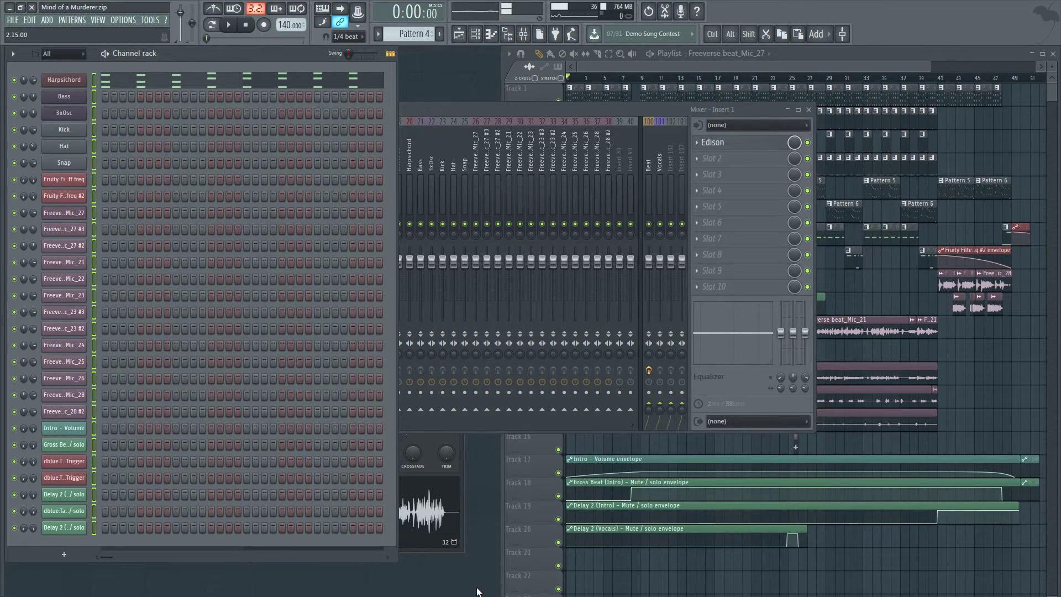
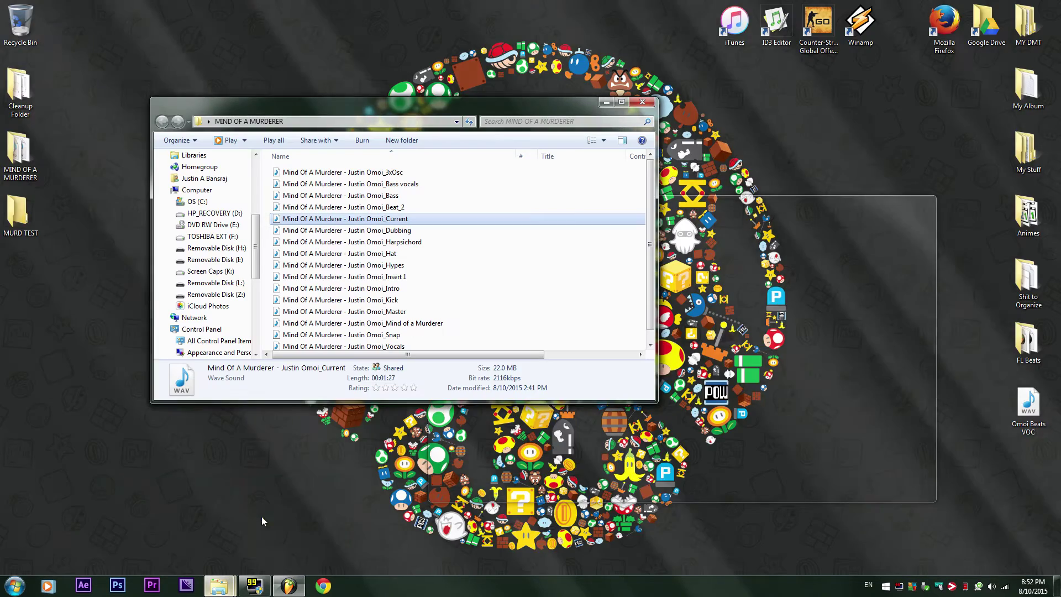
# Switch to the MIND OF A MURDERER folder, select all exported stems and place them in the FL Studio playlist from Track 21 down
pyautogui.click(261, 516)
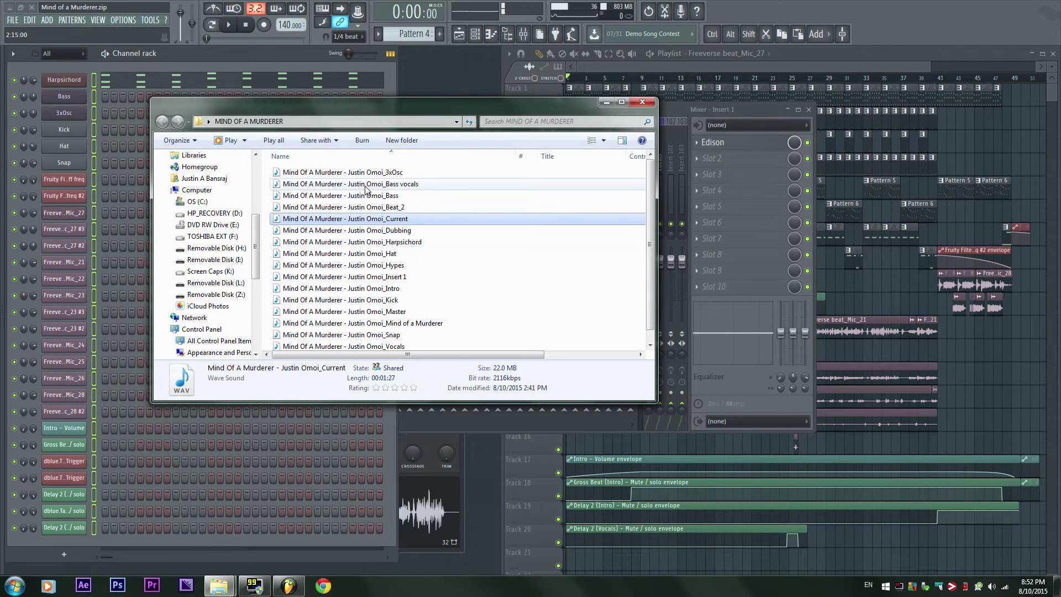
pyautogui.click(409, 184)
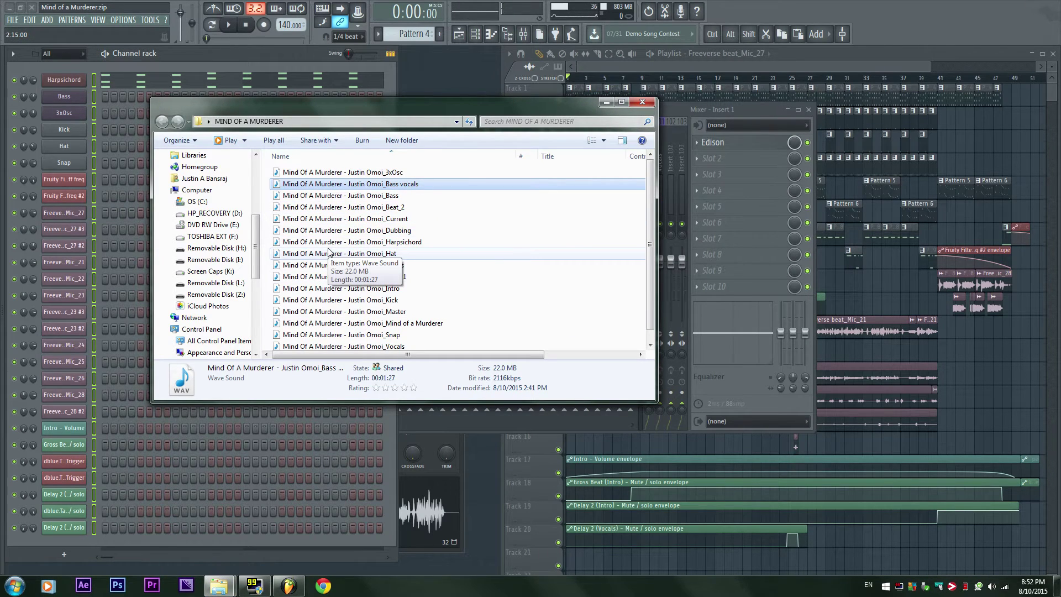
pyautogui.hotkey('ctrl', 'a')
pyautogui.moveTo(328, 252); pyautogui.dragTo(573, 568)
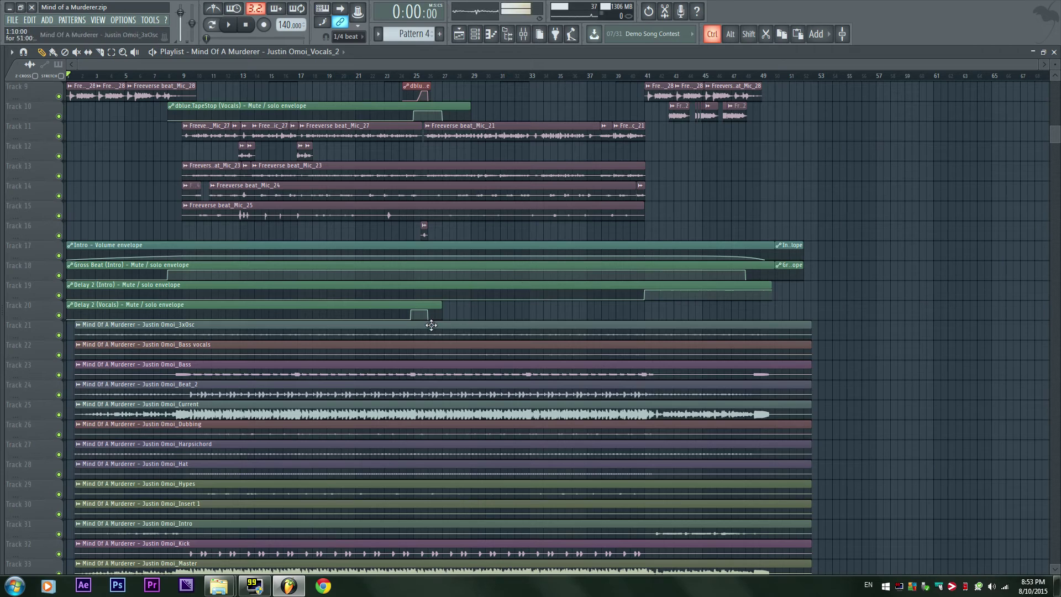
# Delete the original arrangement clips and move all imported stems up to Tracks 1–17, aligned to bar 1
pyautogui.moveTo(817, 311); pyautogui.dragTo(2, 3)
pyautogui.press('Delete')
pyautogui.scroll(-5, 435, 298)
pyautogui.keyDown('ctrl'); pyautogui.rightClick(440, 260); pyautogui.keyUp('ctrl')
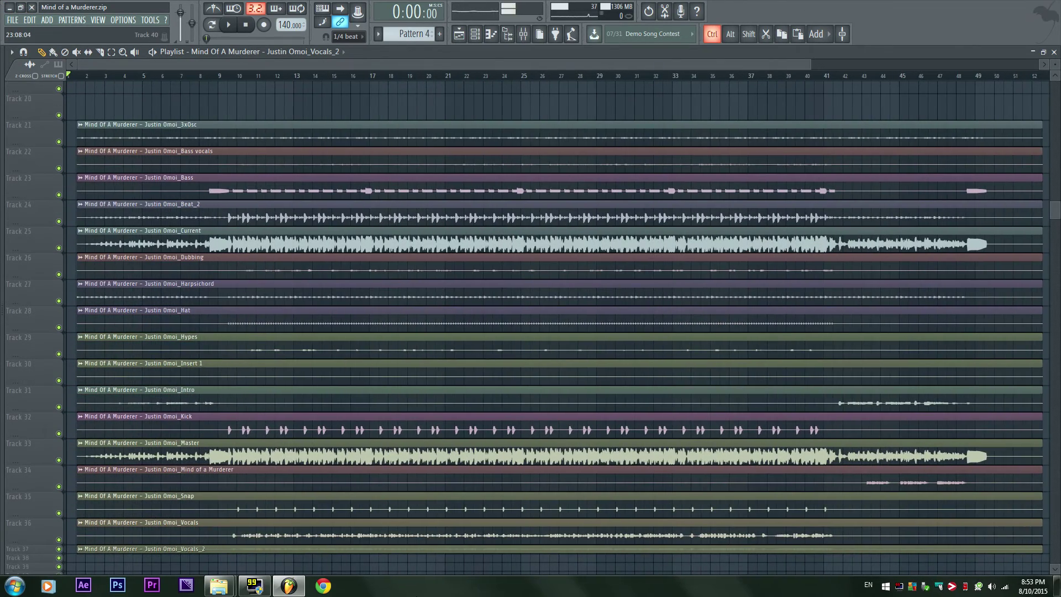
pyautogui.moveTo(432, 570); pyautogui.dragTo(132, 79)
pyautogui.moveTo(160, 181); pyautogui.dragTo(29, 3)
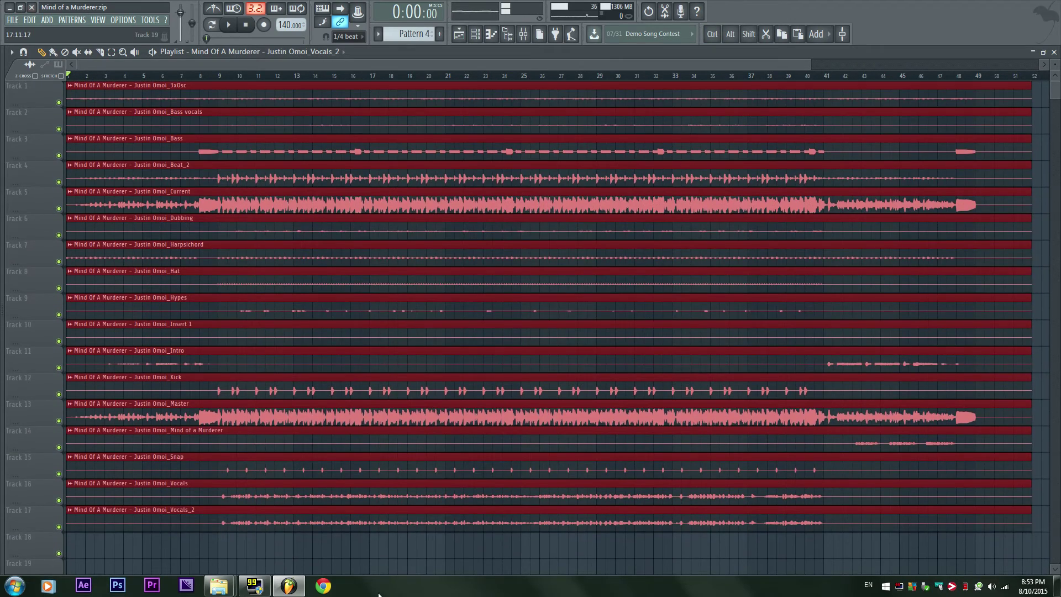
# Deselect the stems and move the Master clip to Track 19 and the Current clip to Track 18
pyautogui.keyDown('ctrl'); pyautogui.rightClick(375, 552); pyautogui.keyUp('ctrl')
pyautogui.keyDown('ctrl'); pyautogui.click(386, 552); pyautogui.keyUp('ctrl')
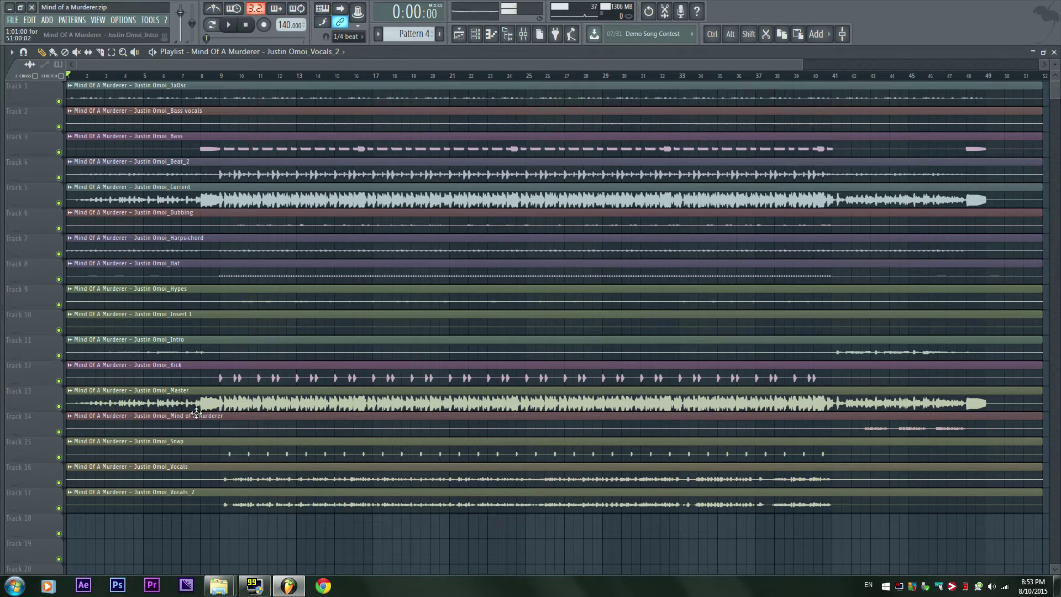
pyautogui.moveTo(209, 392); pyautogui.dragTo(209, 547)
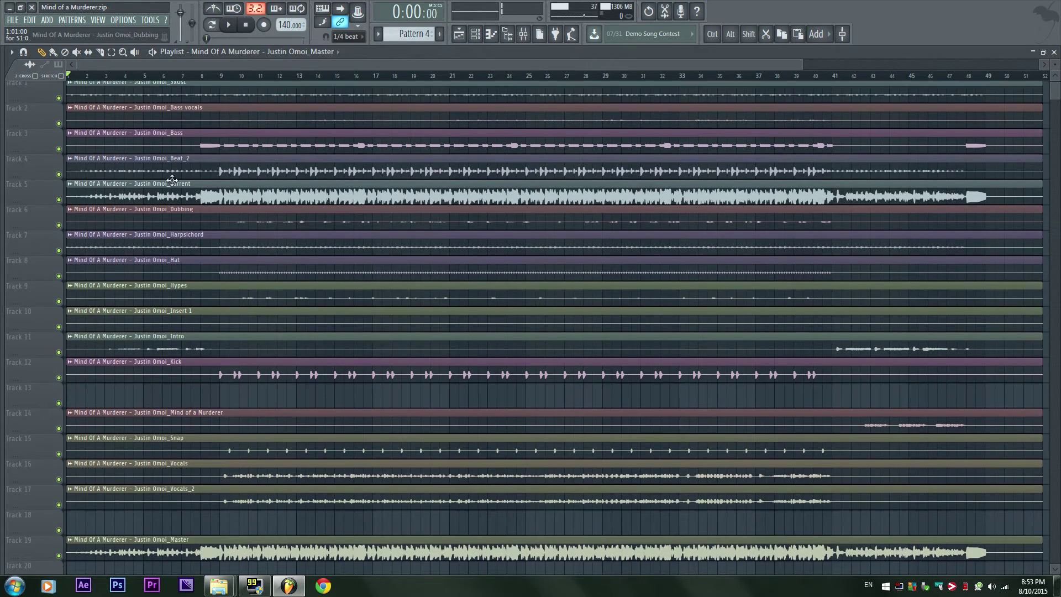
pyautogui.moveTo(174, 179); pyautogui.dragTo(109, 522)
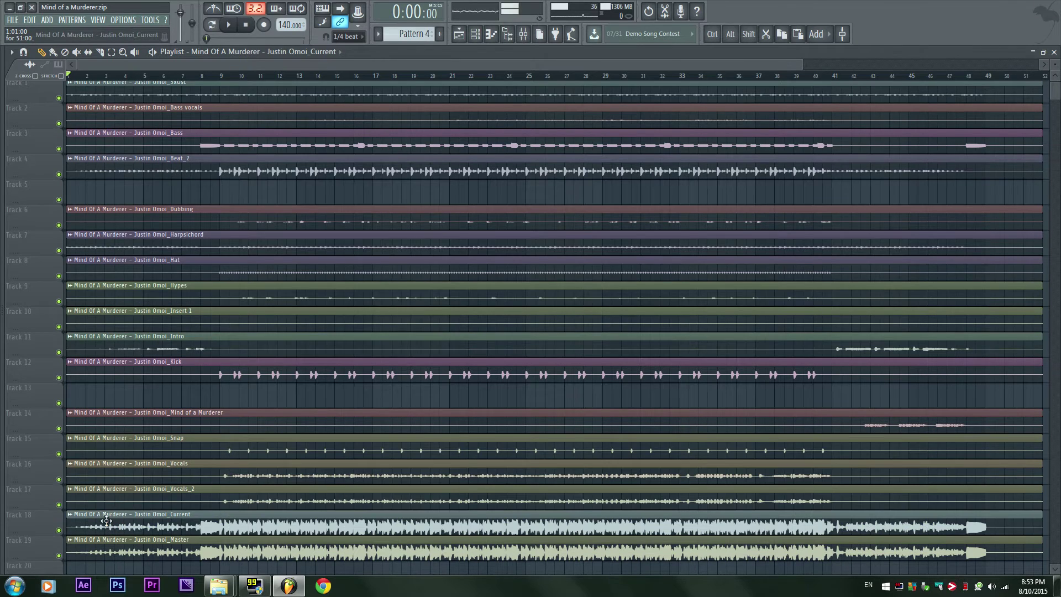
# Move the Mind of a Murderer, Snap and Vocals clips up one track and put the Beat_2 clip on Track 16
pyautogui.keyDown('ctrl'); pyautogui.click(154, 463); pyautogui.keyUp('ctrl')
pyautogui.moveTo(150, 453); pyautogui.dragTo(157, 384)
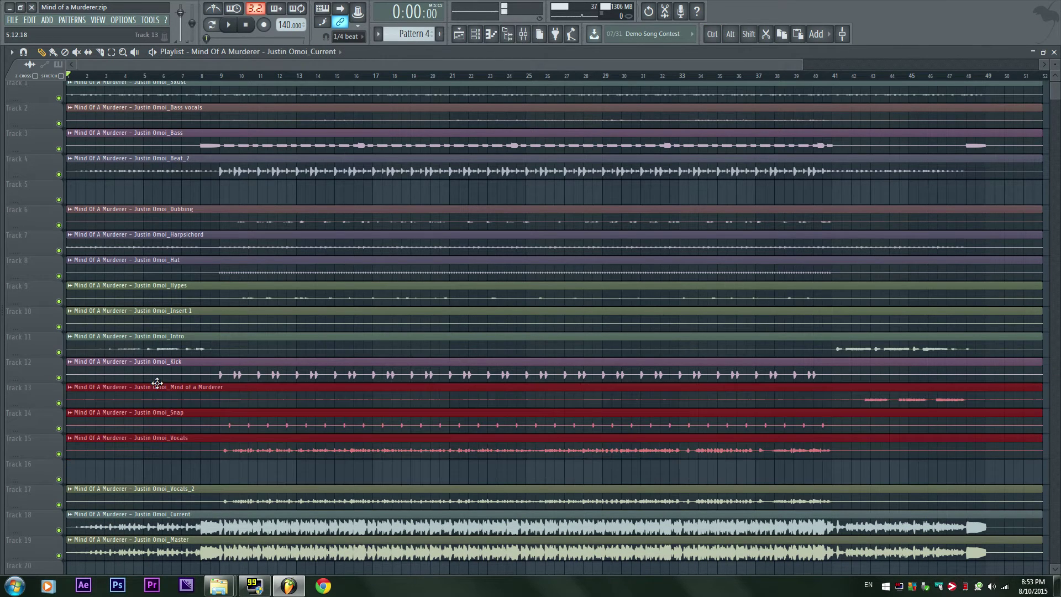
pyautogui.rightClick(142, 470)
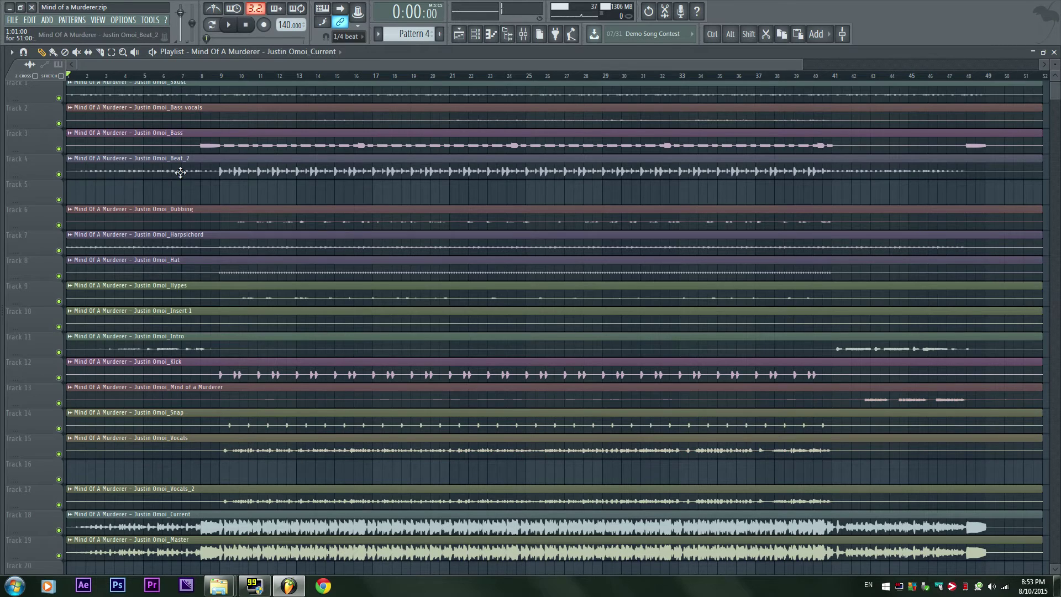
pyautogui.moveTo(181, 172); pyautogui.dragTo(130, 470)
# Mute the Beat_2, Vocals_2, Current and Master clips and start song playback
pyautogui.scroll(-1, 130, 470)
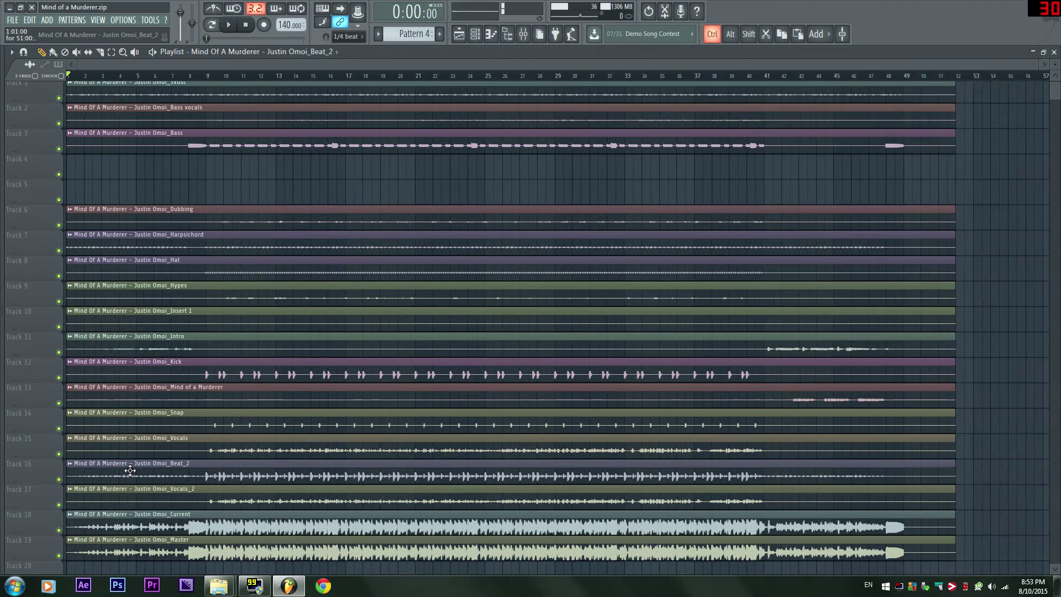
pyautogui.scroll(-1, 130, 470)
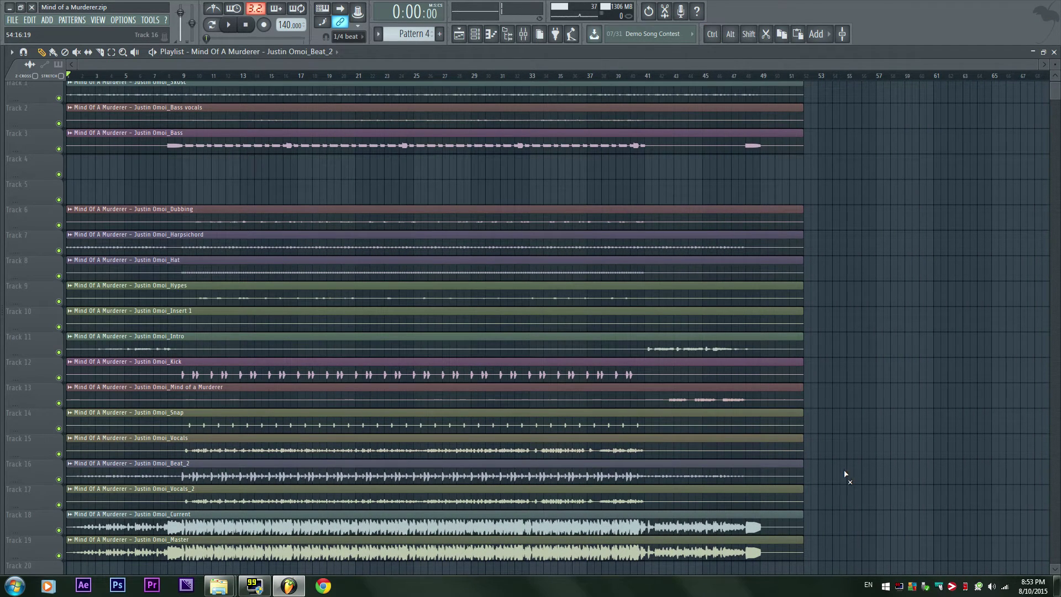
pyautogui.moveTo(848, 474)
pyautogui.mouseDown()
pyautogui.moveTo(771, 474)
pyautogui.moveTo(735, 498)
pyautogui.mouseUp()
pyautogui.moveTo(657, 528); pyautogui.dragTo(657, 552)
pyautogui.press('space')
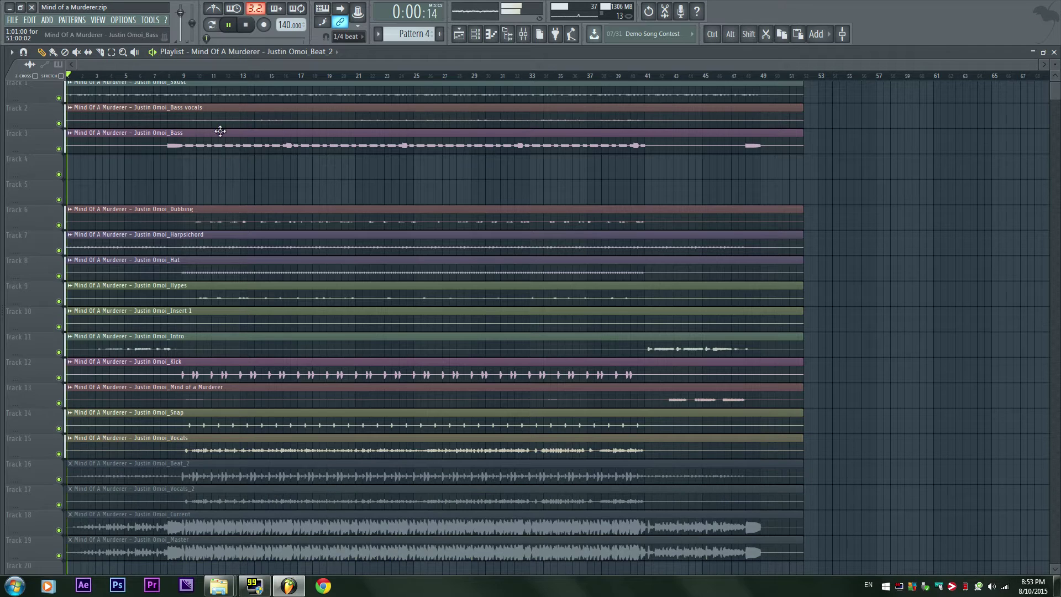
# Select the stems from Dubbing to Vocals and move them up two tracks to sit directly below the Bass stem
pyautogui.scroll(1, 163, 238)
pyautogui.scroll(-3, 164, 238)
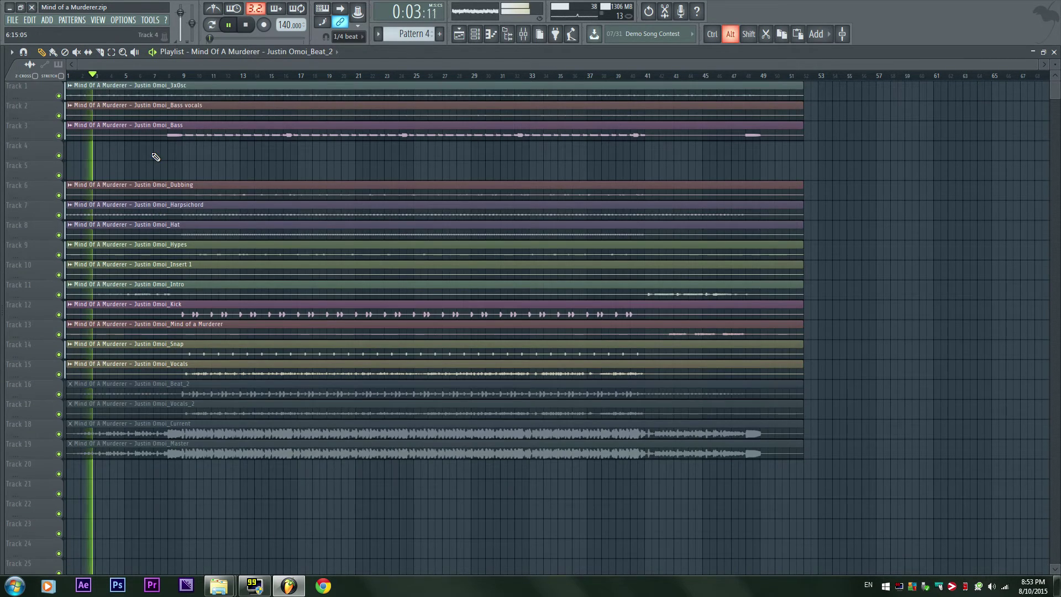
pyautogui.scroll(2, 156, 157)
pyautogui.moveTo(903, 164); pyautogui.dragTo(282, 427)
pyautogui.moveTo(282, 317); pyautogui.dragTo(251, 243)
pyautogui.keyDown('ctrl'); pyautogui.click(922, 234); pyautogui.keyUp('ctrl')
# Listen to the unmuted stems playing together while viewing their waveforms, then stop playback
pyautogui.scroll(2, 362, 318)
pyautogui.scroll(5, 452, 351)
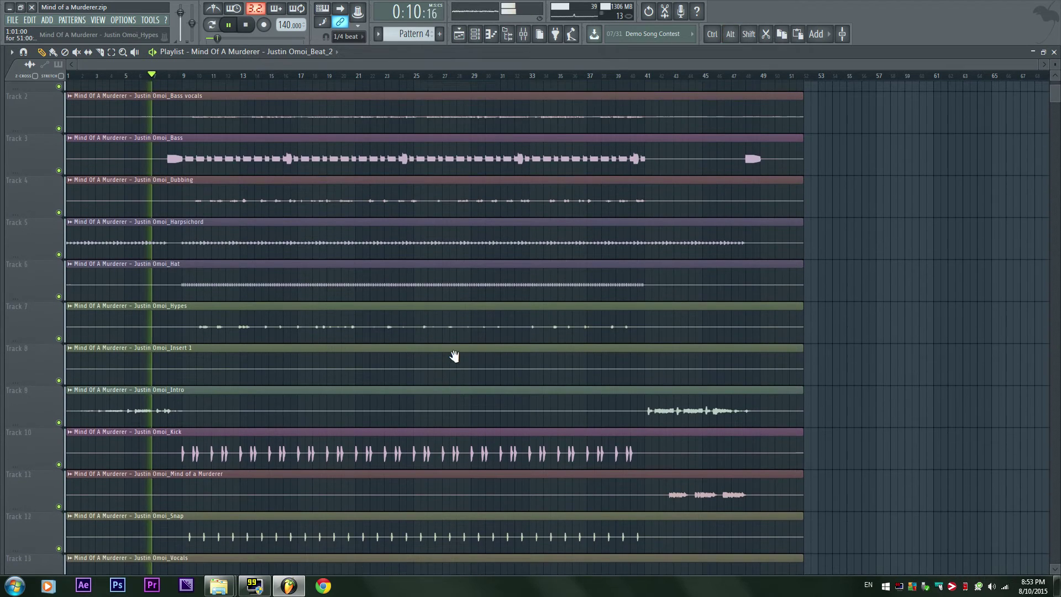
pyautogui.scroll(-2, 450, 366)
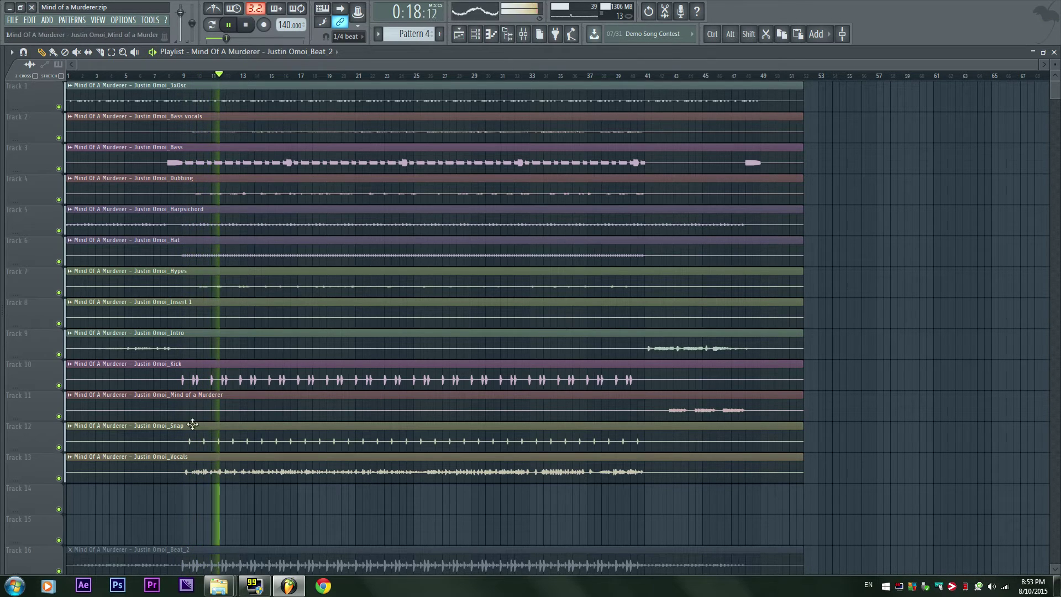
pyautogui.press('space')
# Examine the Kick, Snap and Vocals stem waveforms up close from around bar 9 onward
pyautogui.scroll(4, 218, 420)
pyautogui.scroll(10, 265, 327)
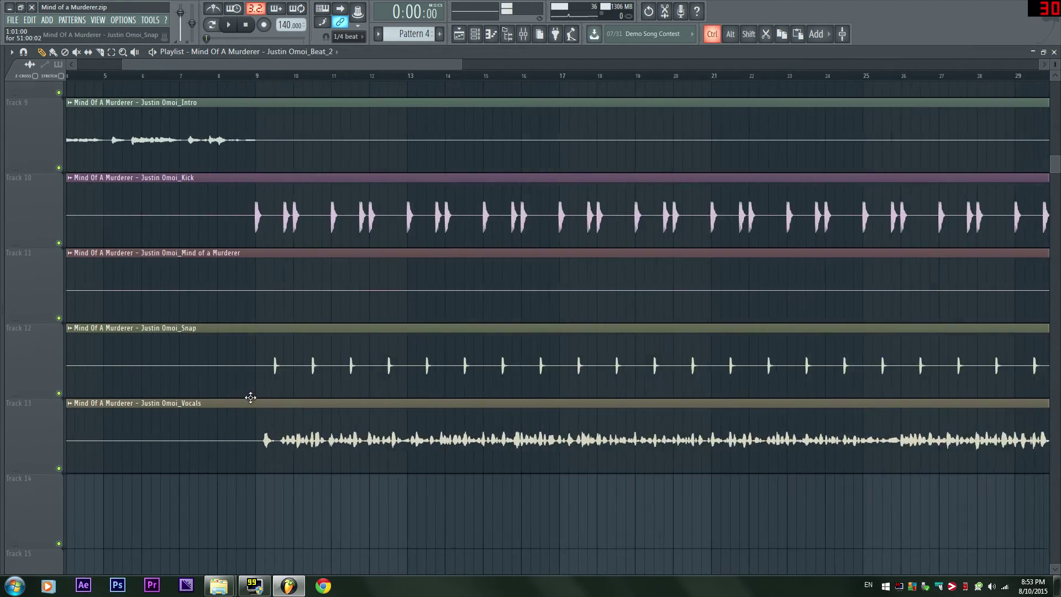
pyautogui.moveTo(407, 343); pyautogui.dragTo(427, 324)
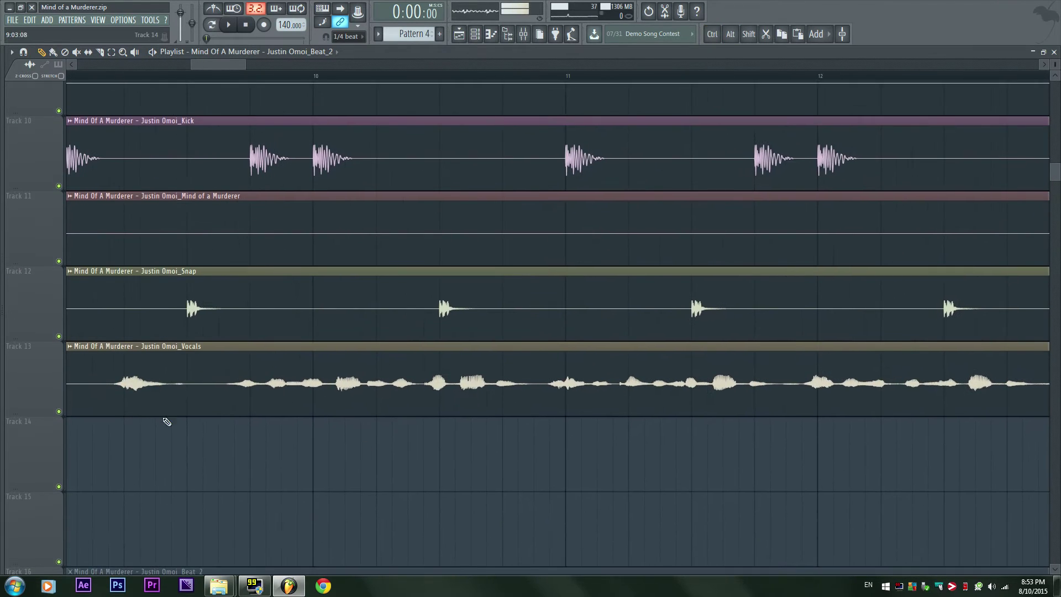
pyautogui.moveTo(194, 385); pyautogui.dragTo(426, 398)
pyautogui.click(368, 65)
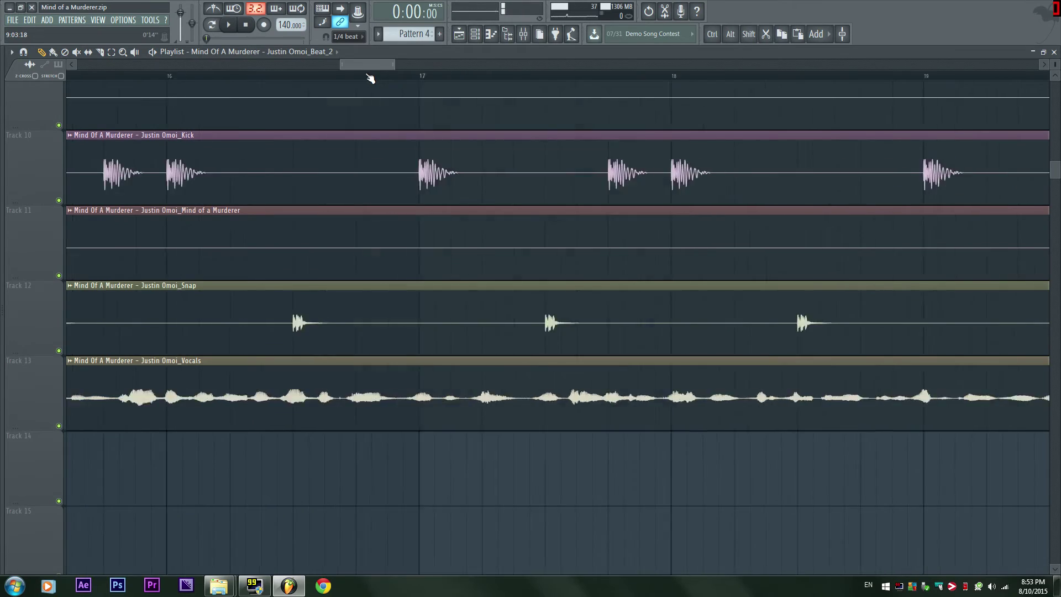
pyautogui.keyDown('ctrl'); pyautogui.rightClick(402, 241); pyautogui.keyUp('ctrl')
pyautogui.scroll(5, 190, 374)
pyautogui.scroll(5, 481, 394)
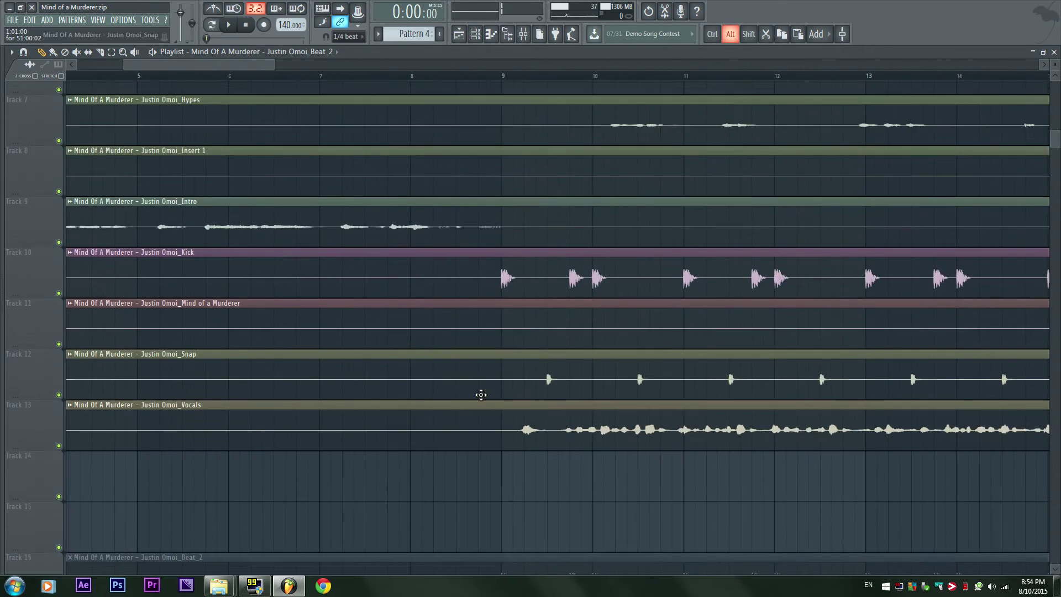
pyautogui.scroll(4, 398, 351)
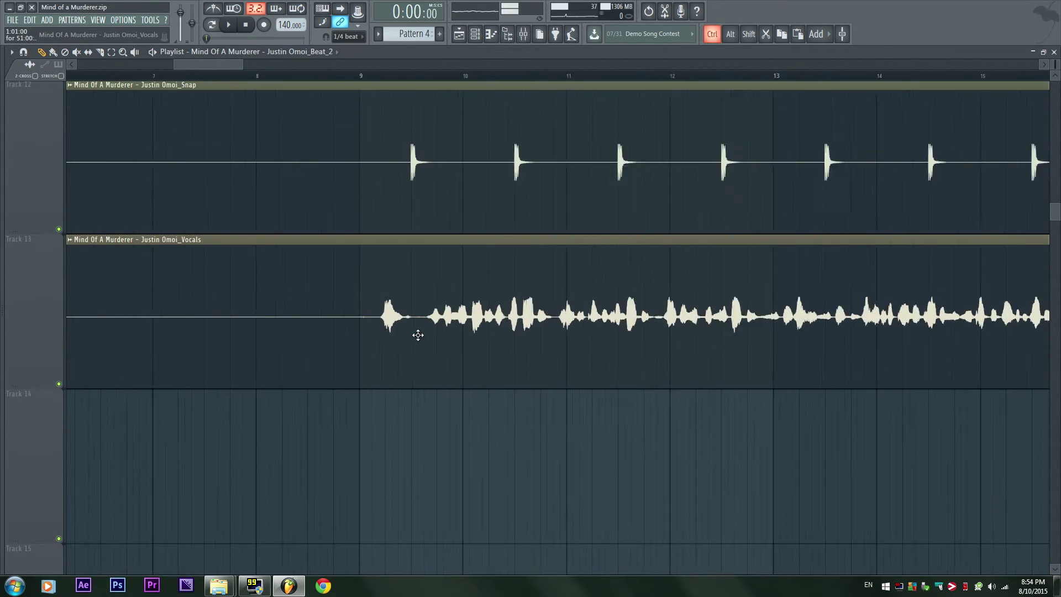
# Solo the Vocals stem on Track 13, play it from bar 9, and stop playback
pyautogui.rightClick(58, 385)
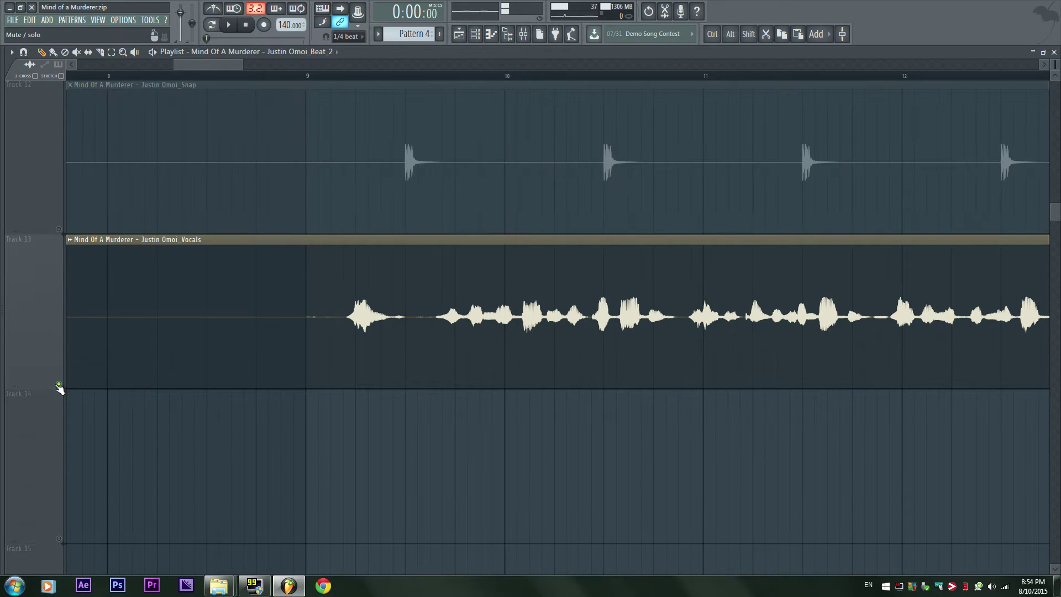
pyautogui.click(314, 76)
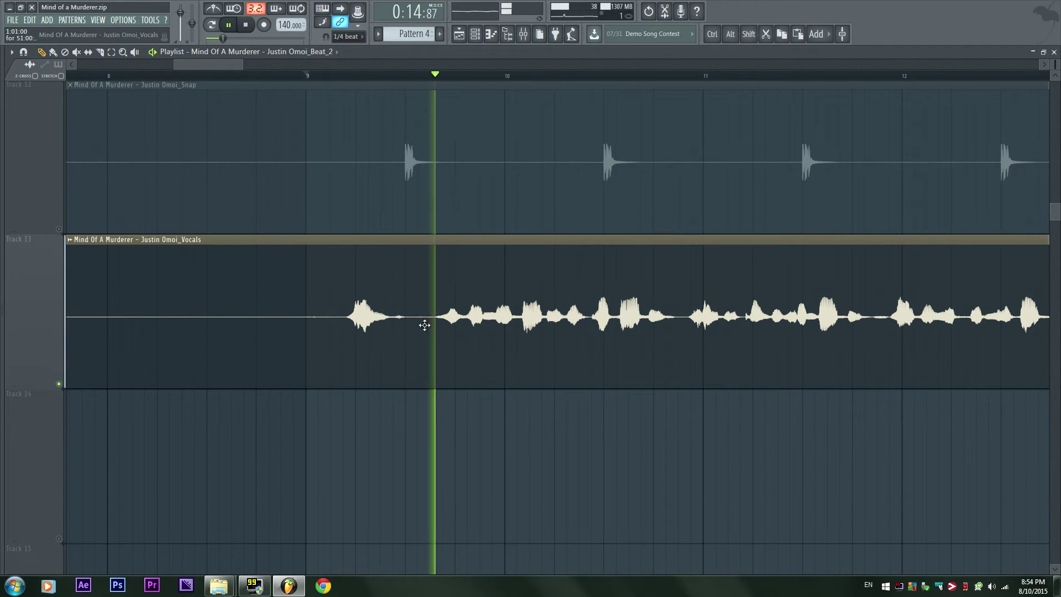
pyautogui.press('space')
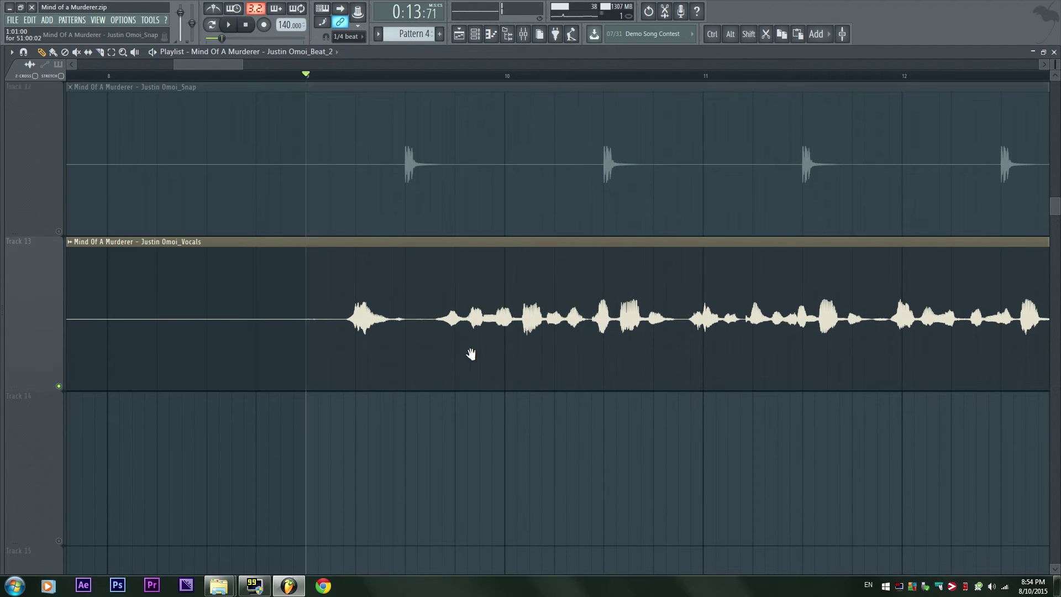
# Solo the Hypes stem on Track 7, play it from bar 9, and stop playback
pyautogui.scroll(3, 468, 244)
pyautogui.moveTo(468, 255); pyautogui.dragTo(494, 503)
pyautogui.scroll(-2, 471, 279)
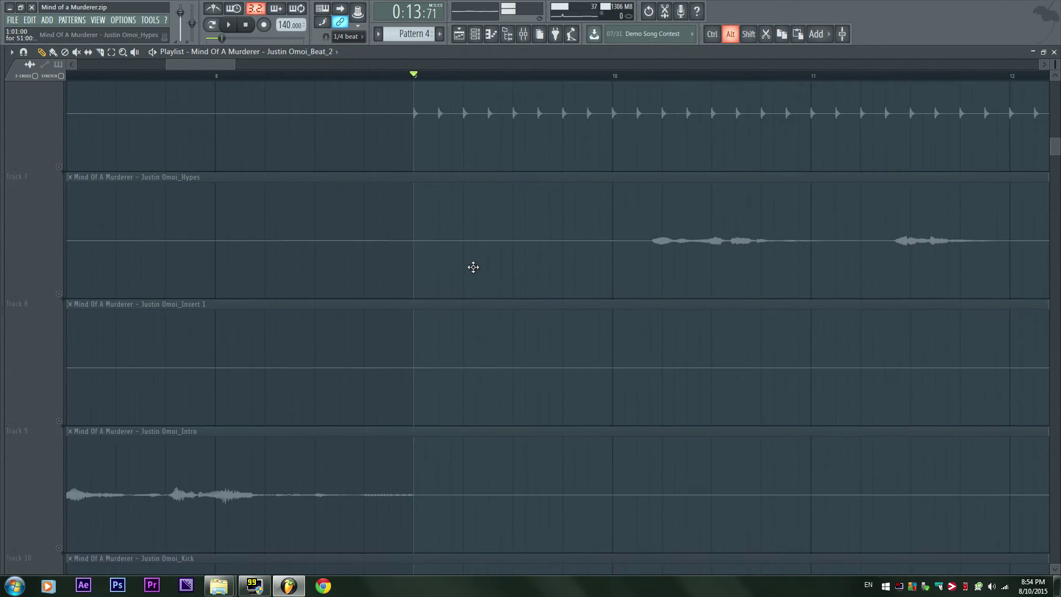
pyautogui.scroll(-4, 480, 241)
pyautogui.scroll(4, 713, 239)
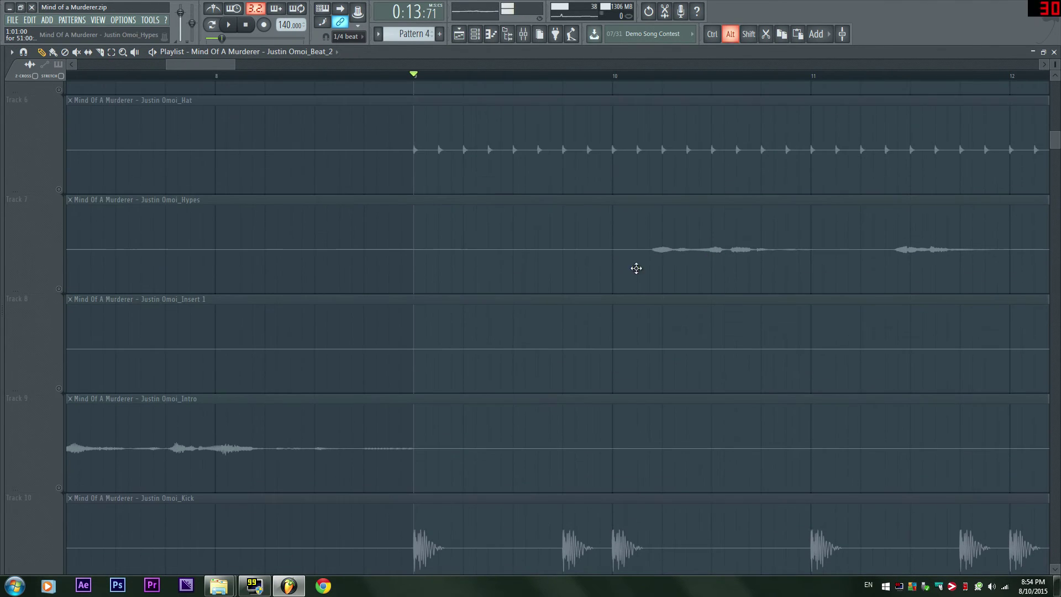
pyautogui.press('space')
pyautogui.scroll(1, 339, 306)
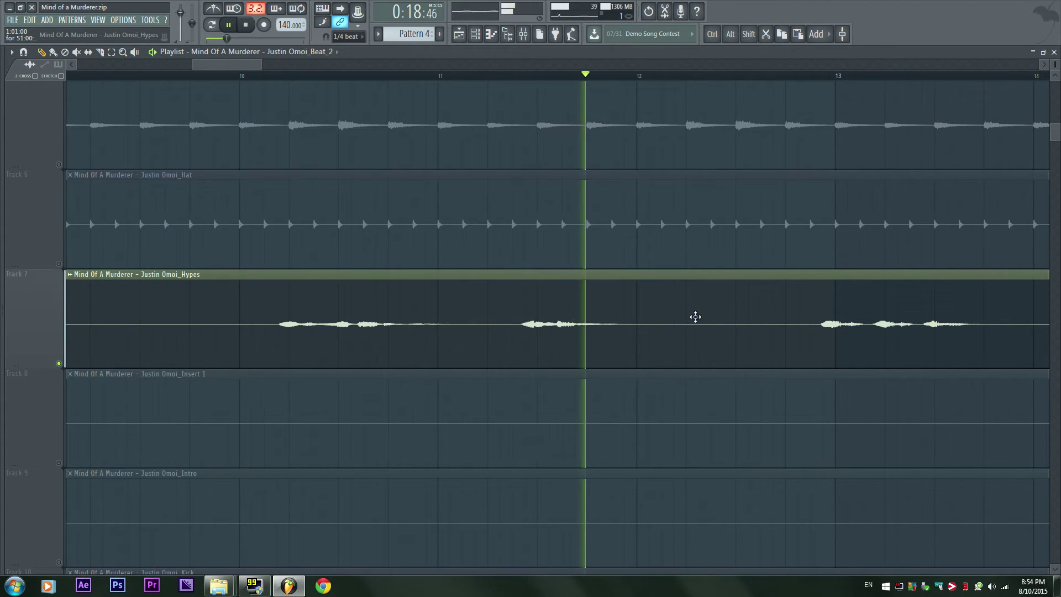
pyautogui.press('space')
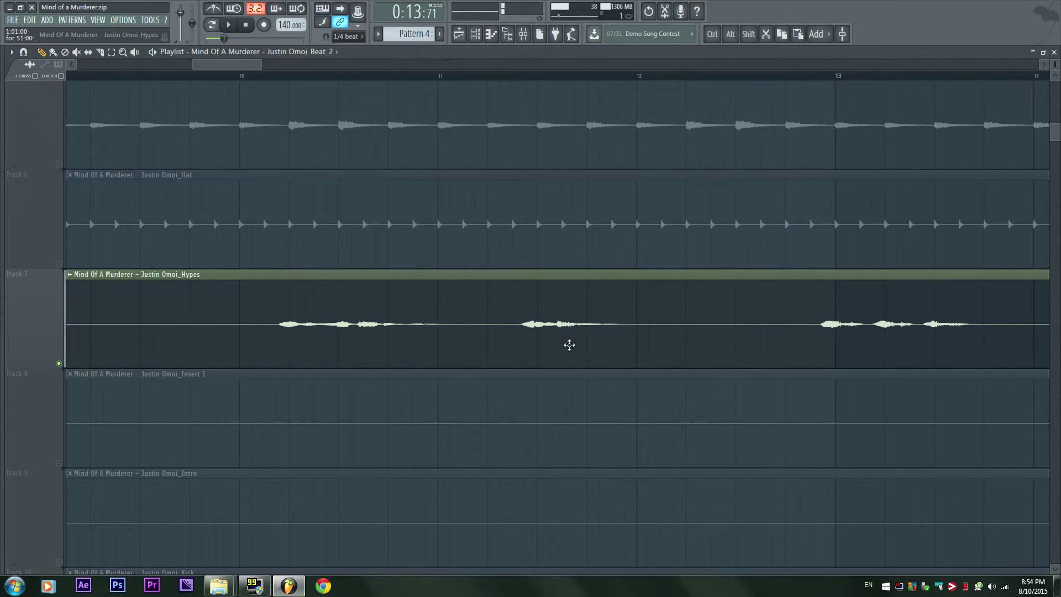
# Turn off the solo on the Hypes track and view the stems up close around bars 9 to 11
pyautogui.scroll(-3, 723, 320)
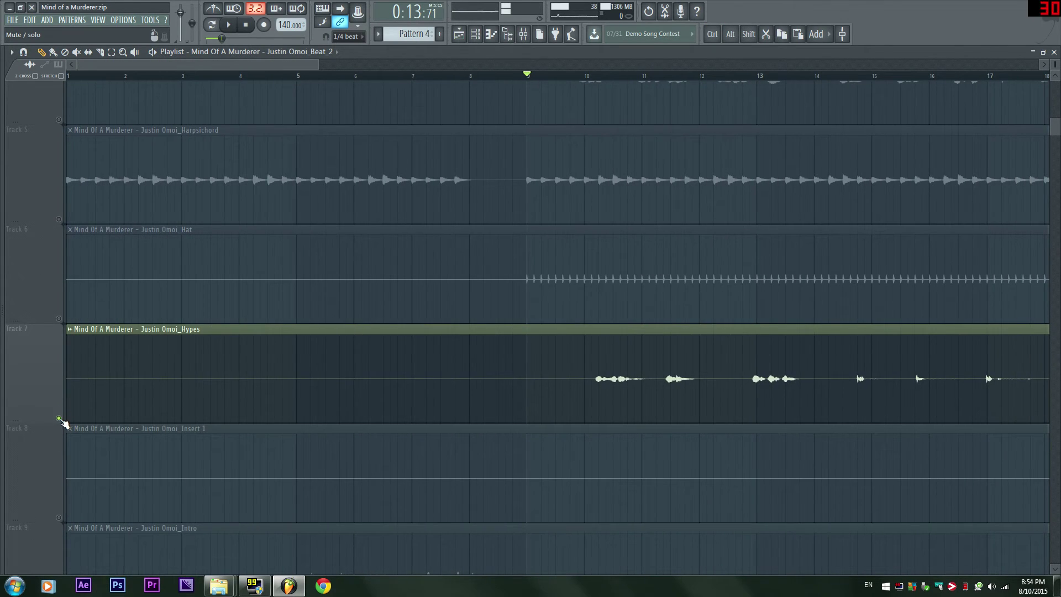
pyautogui.scroll(-5, 553, 310)
pyautogui.scroll(5, 603, 306)
pyautogui.scroll(3, 583, 485)
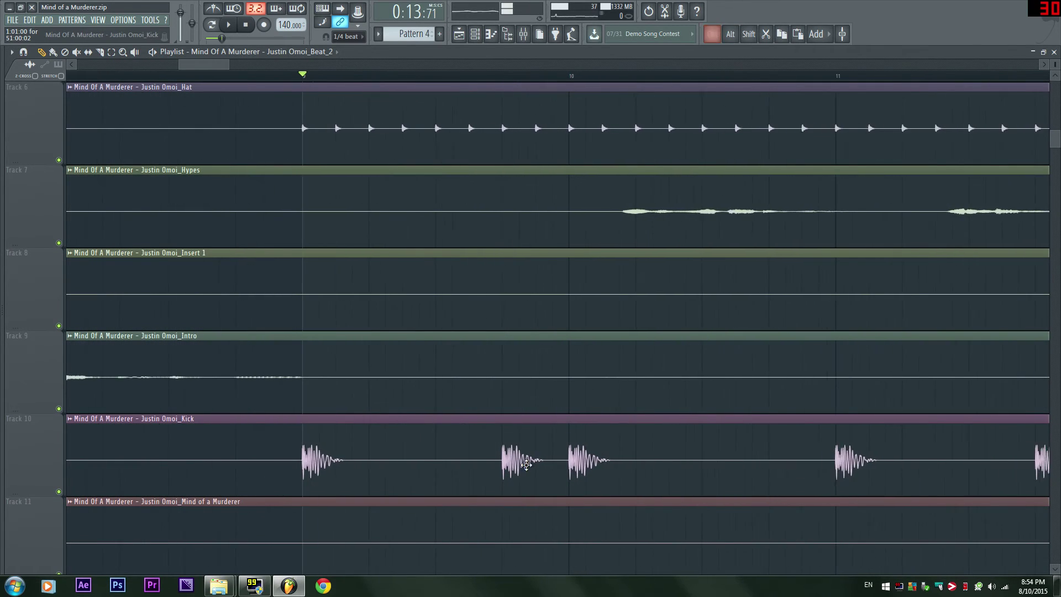
# Examine the stem waveforms across the whole playlist and around their closing section near bar 41
pyautogui.hscroll(3, 648, 473)
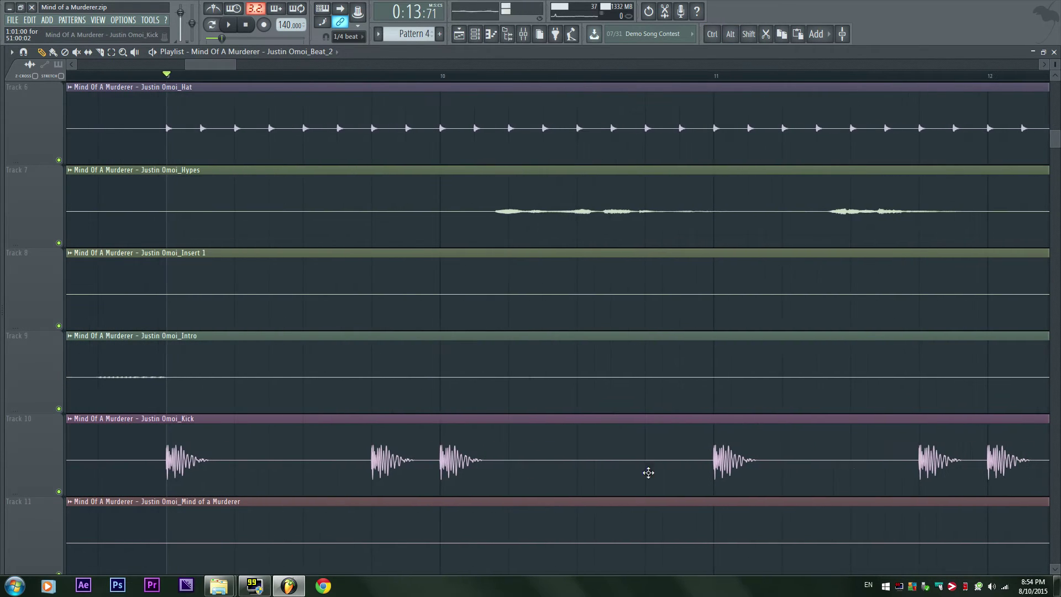
pyautogui.scroll(-5, 649, 458)
pyautogui.scroll(4, 594, 440)
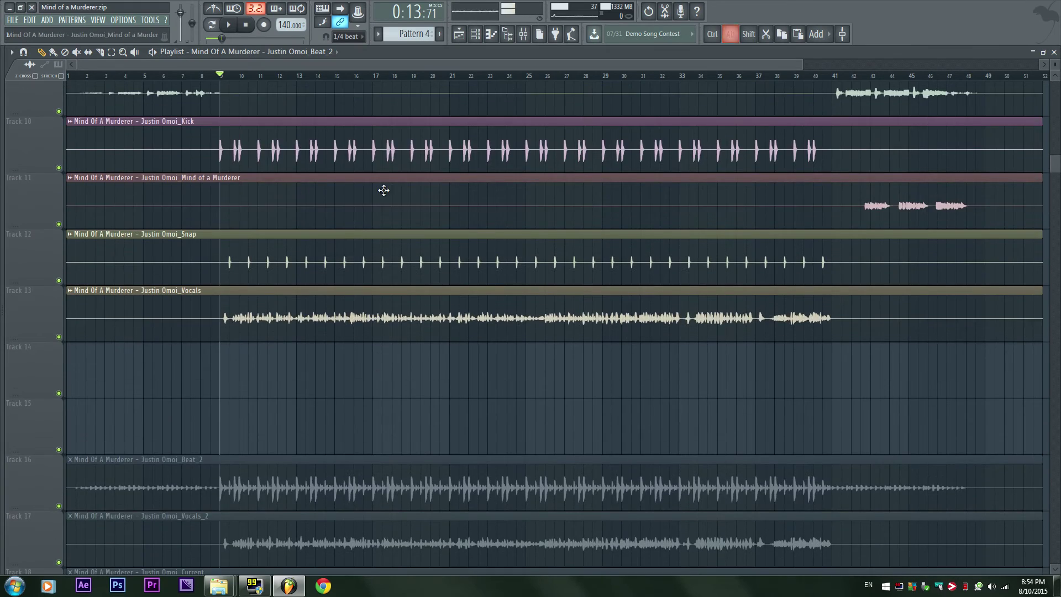
pyautogui.scroll(1, 222, 446)
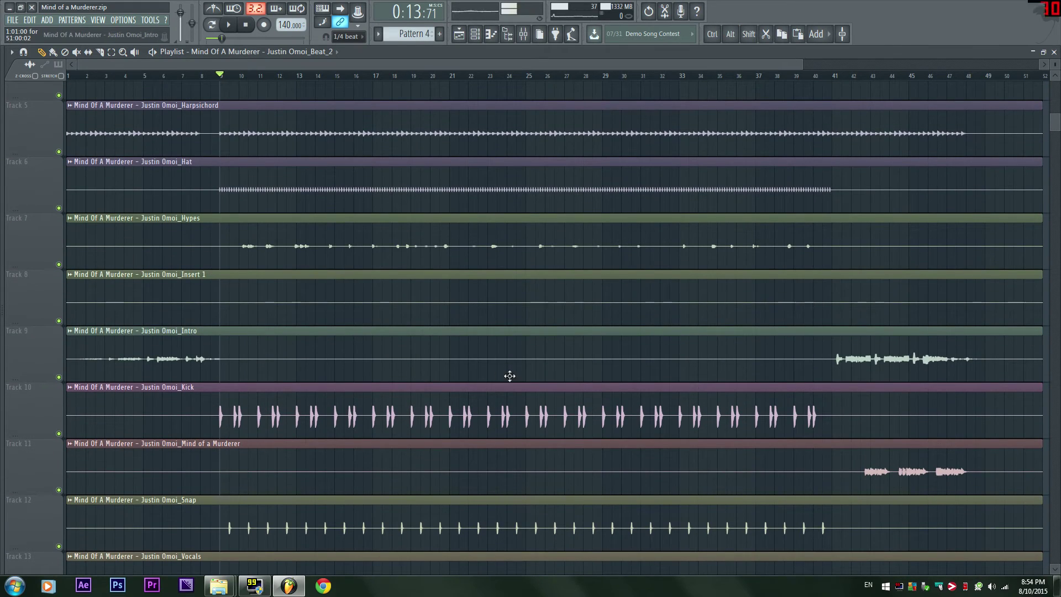
pyautogui.moveTo(545, 372); pyautogui.dragTo(549, 386)
pyautogui.scroll(-3, 550, 385)
pyautogui.scroll(2, 685, 265)
pyautogui.moveTo(687, 301); pyautogui.dragTo(589, 374)
pyautogui.scroll(3, 589, 375)
pyautogui.scroll(1, 481, 153)
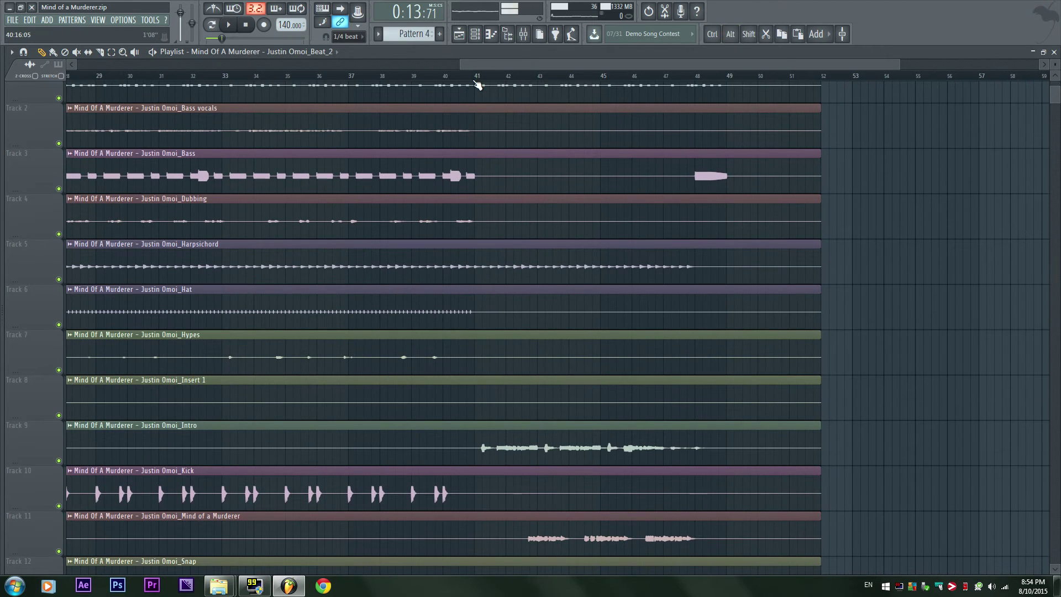
# Solo the Intro stem on Track 9, play it from bar 41, stop playback, and turn the solo off
pyautogui.rightClick(59, 461)
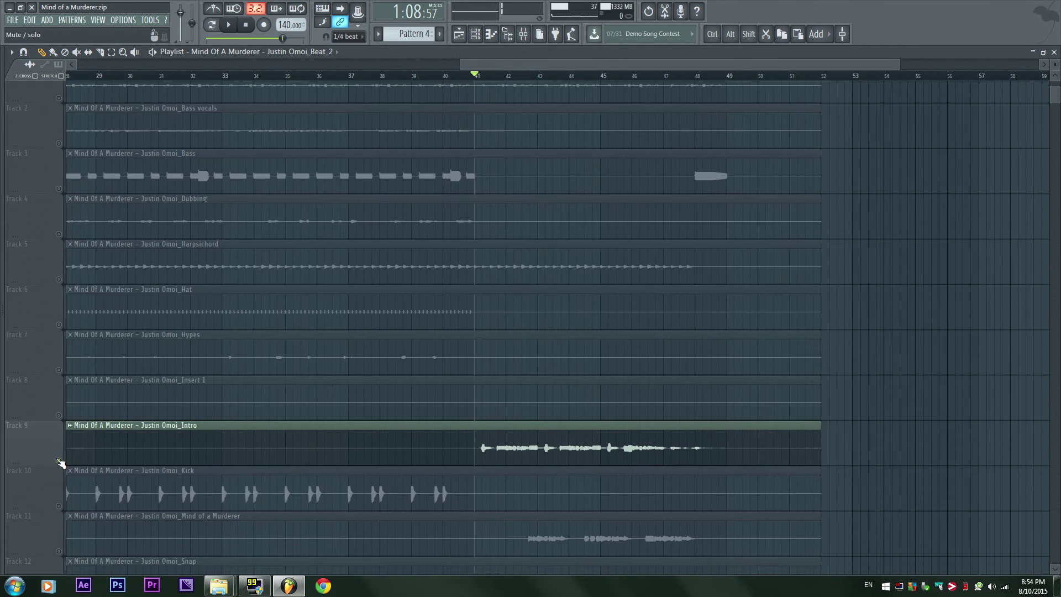
pyautogui.scroll(1, 505, 400)
pyautogui.scroll(3, 514, 375)
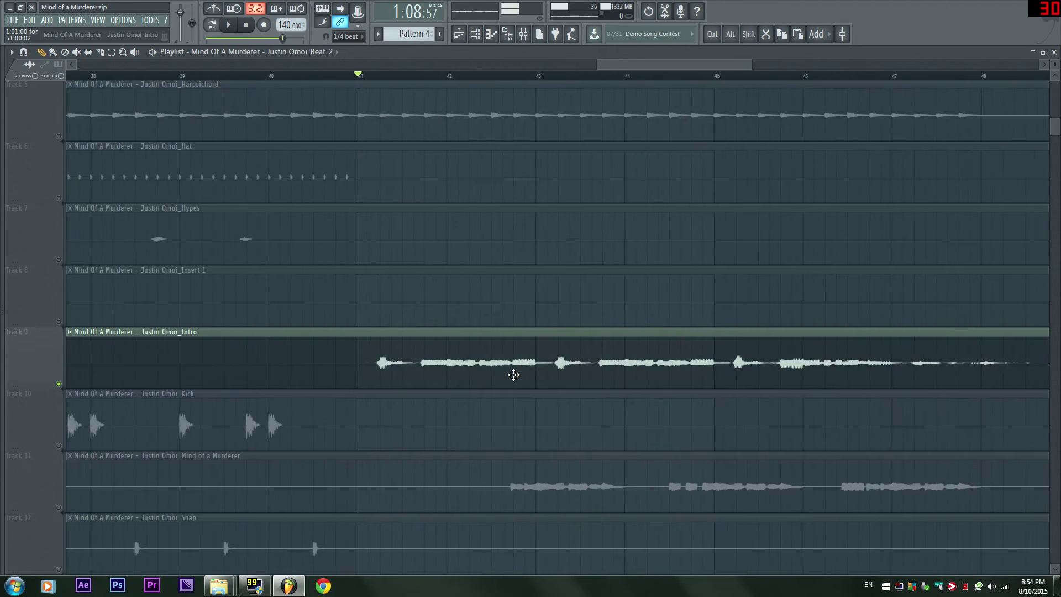
pyautogui.press('space')
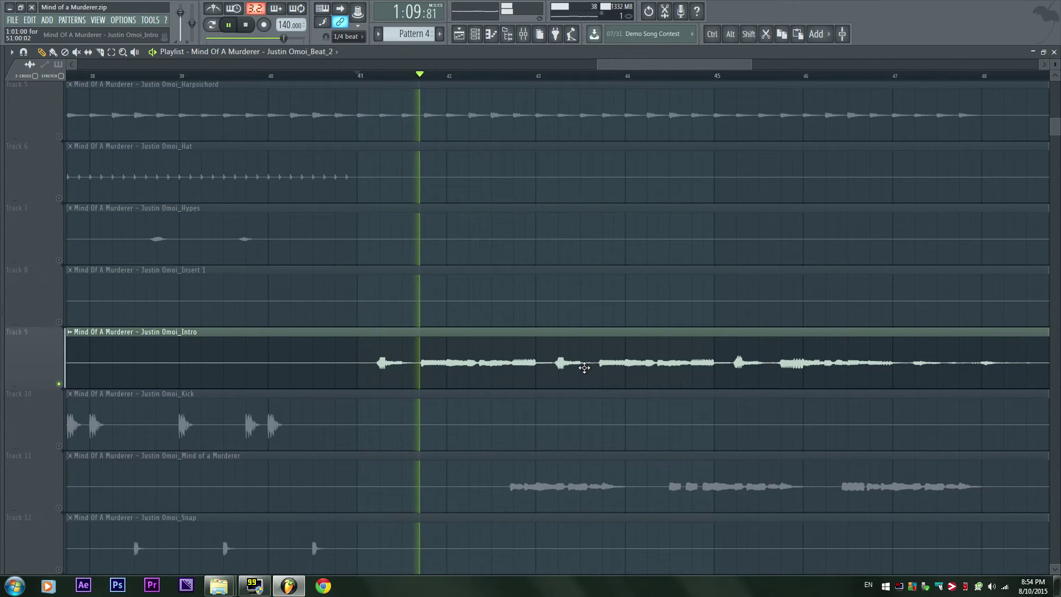
pyautogui.press('space')
pyautogui.rightClick(59, 386)
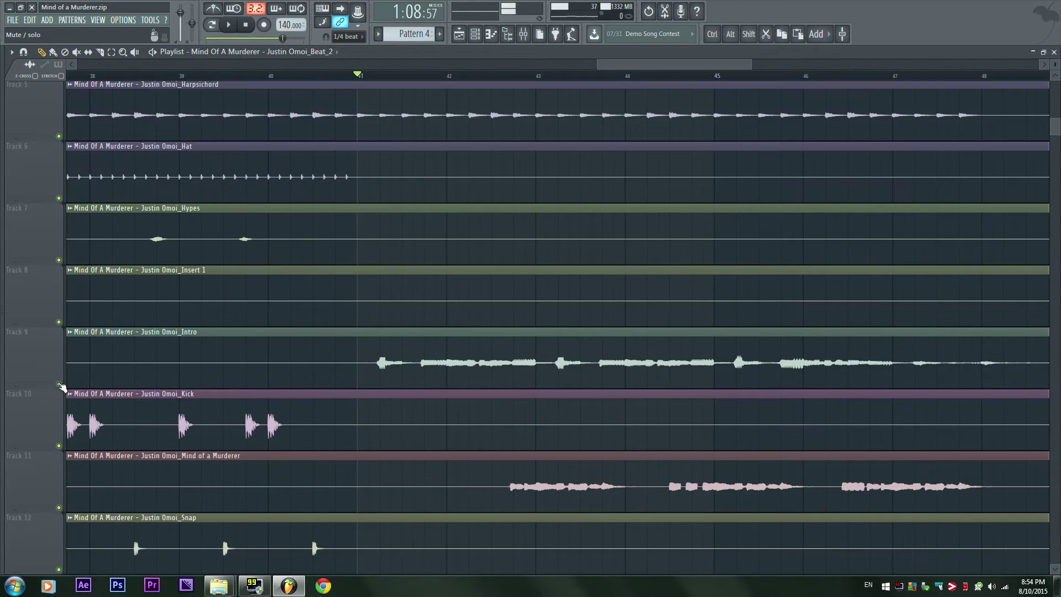
# Solo the 3xOsc stem on Track 1 and play it from about bar 6
pyautogui.scroll(-5, 217, 373)
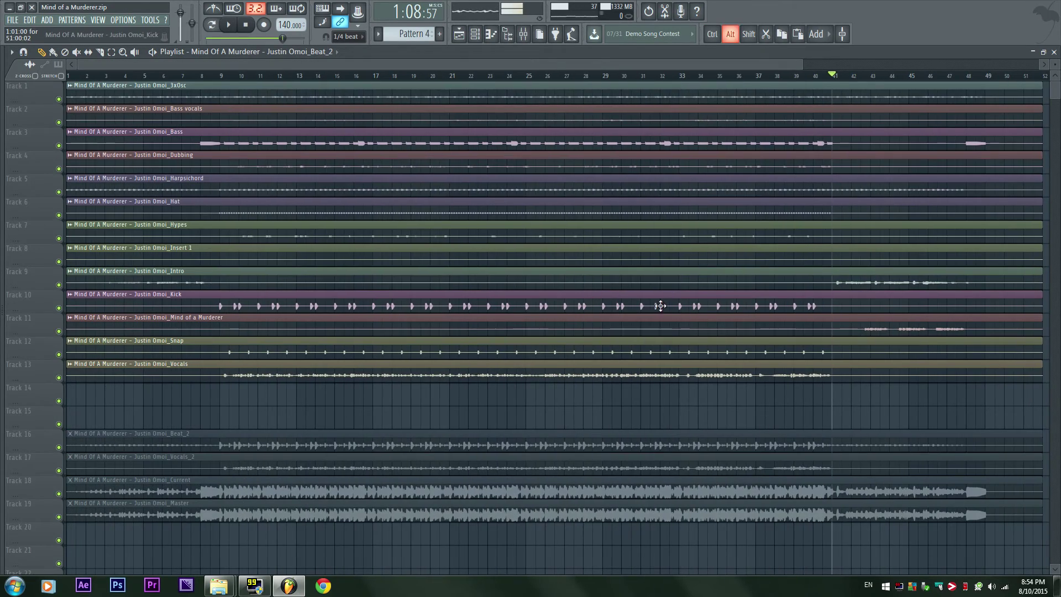
pyautogui.scroll(5, 659, 306)
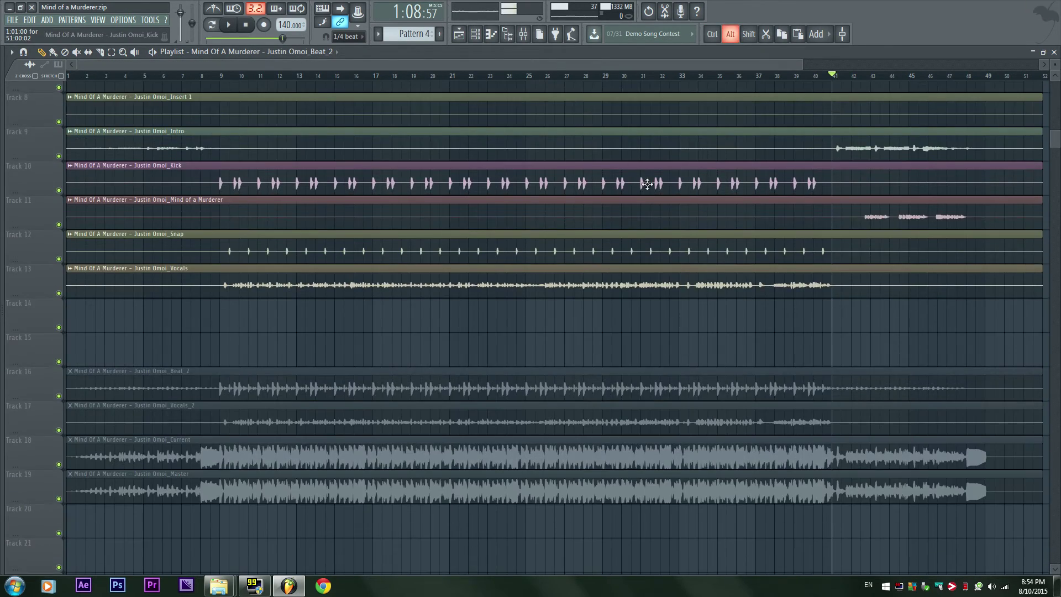
pyautogui.scroll(6, 649, 190)
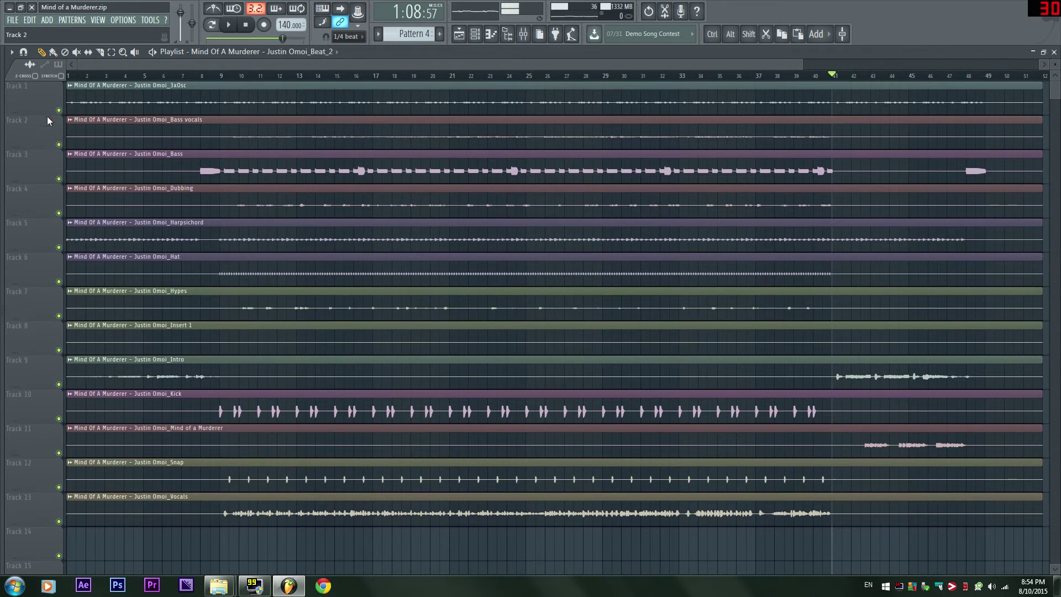
pyautogui.rightClick(62, 109)
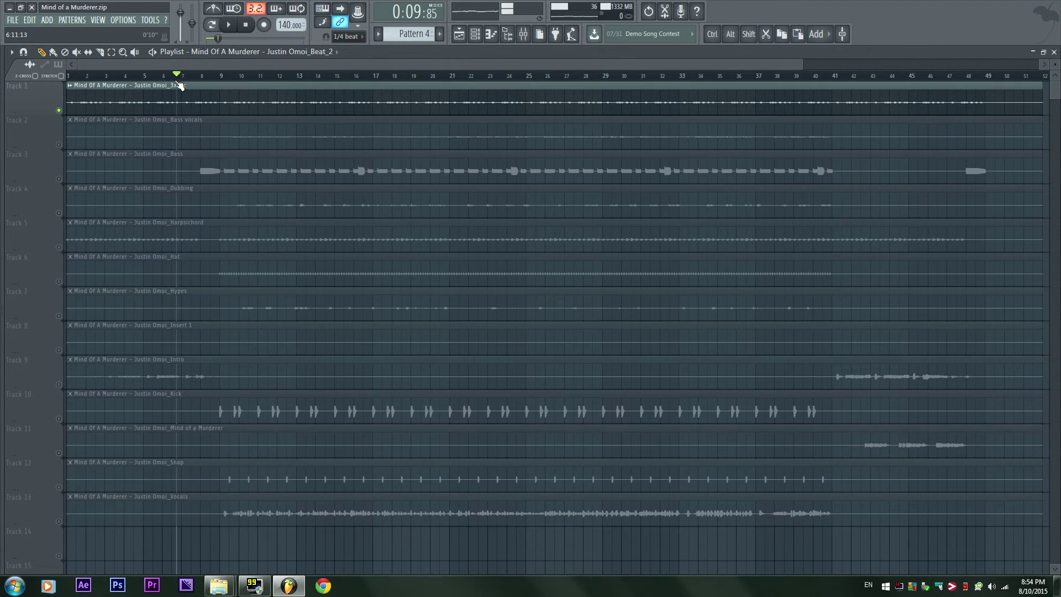
pyautogui.scroll(5, 180, 90)
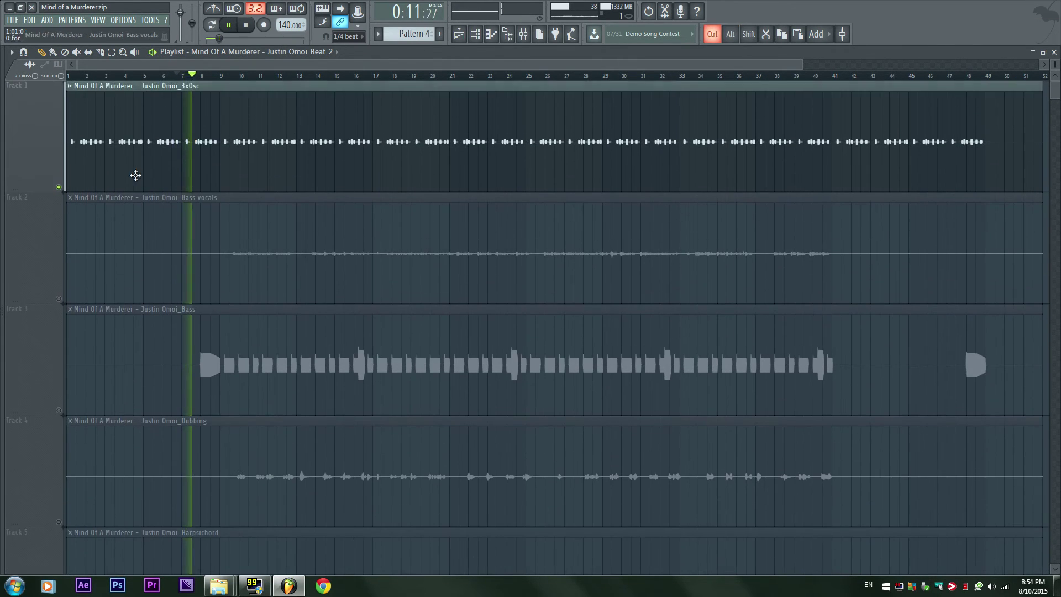
# Add the Bass and Harpsichord stems to the playback after briefly unmuting Bass vocals, and stop playback
pyautogui.click(58, 299)
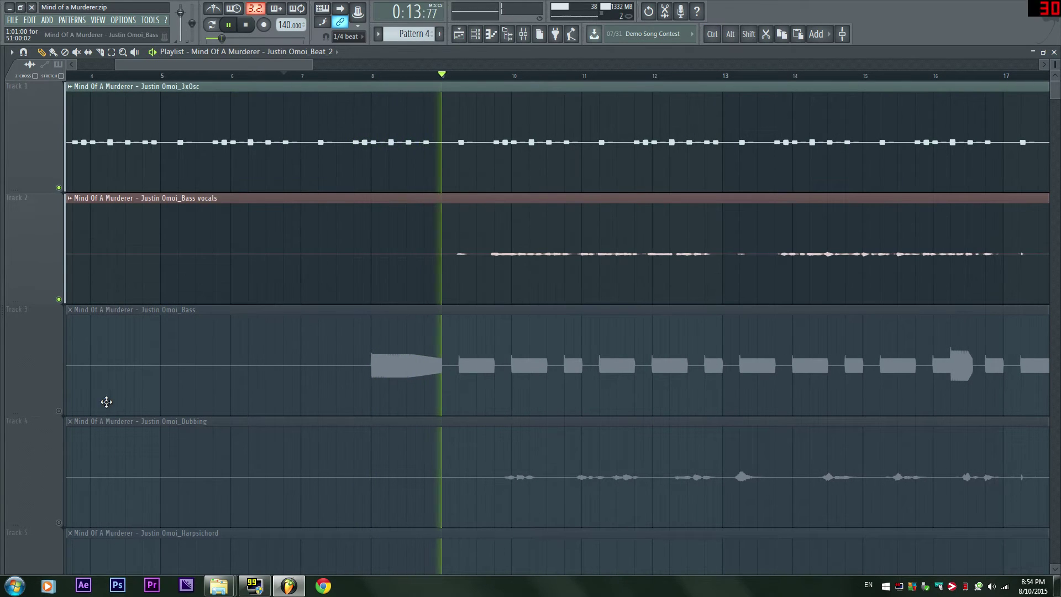
pyautogui.click(59, 299)
pyautogui.click(59, 411)
pyautogui.scroll(2, 181, 367)
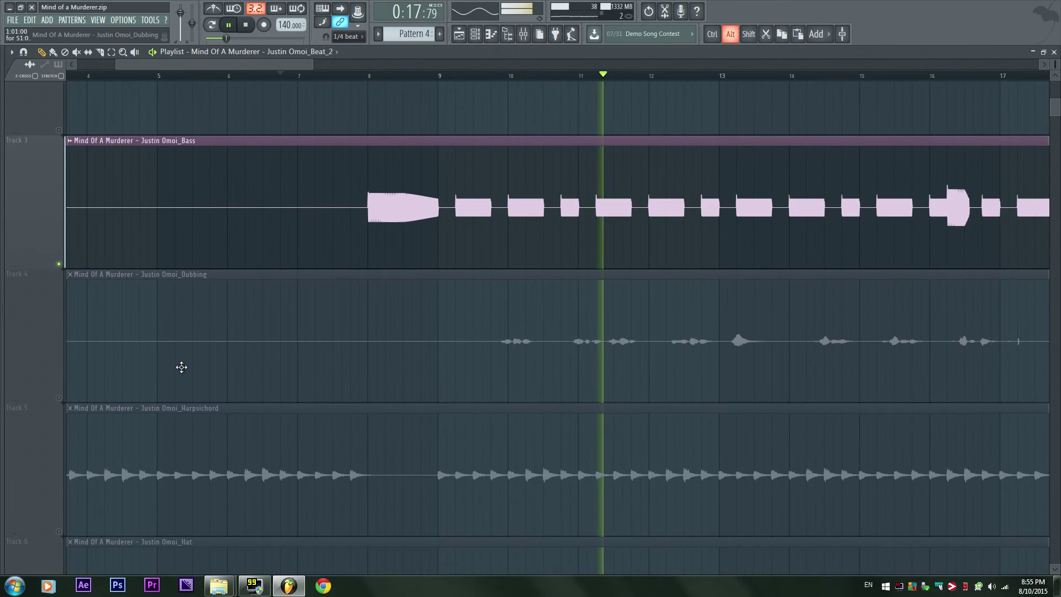
pyautogui.click(59, 531)
pyautogui.scroll(-10, 519, 418)
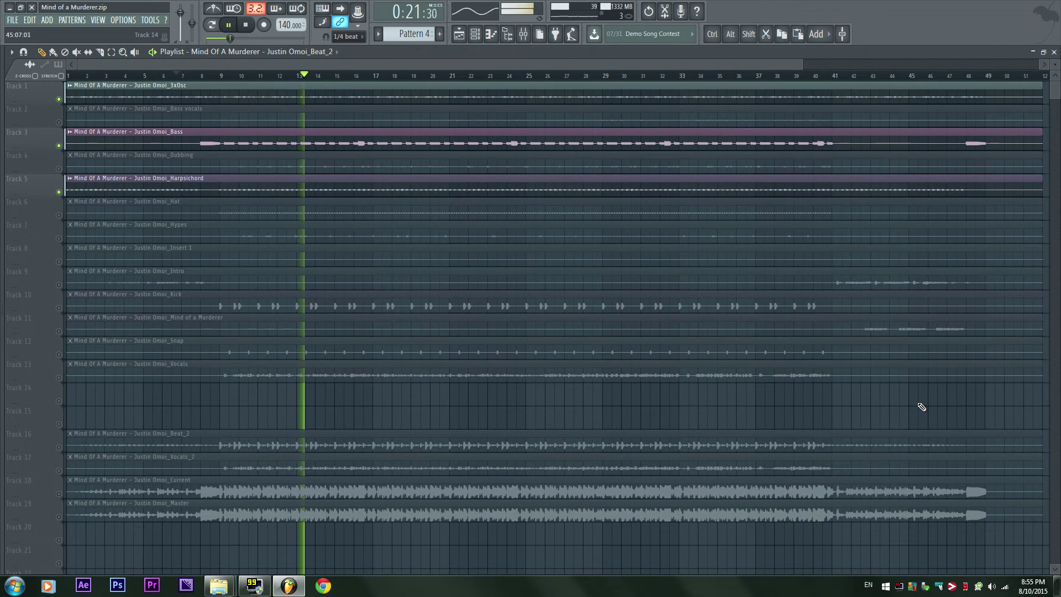
pyautogui.press('space')
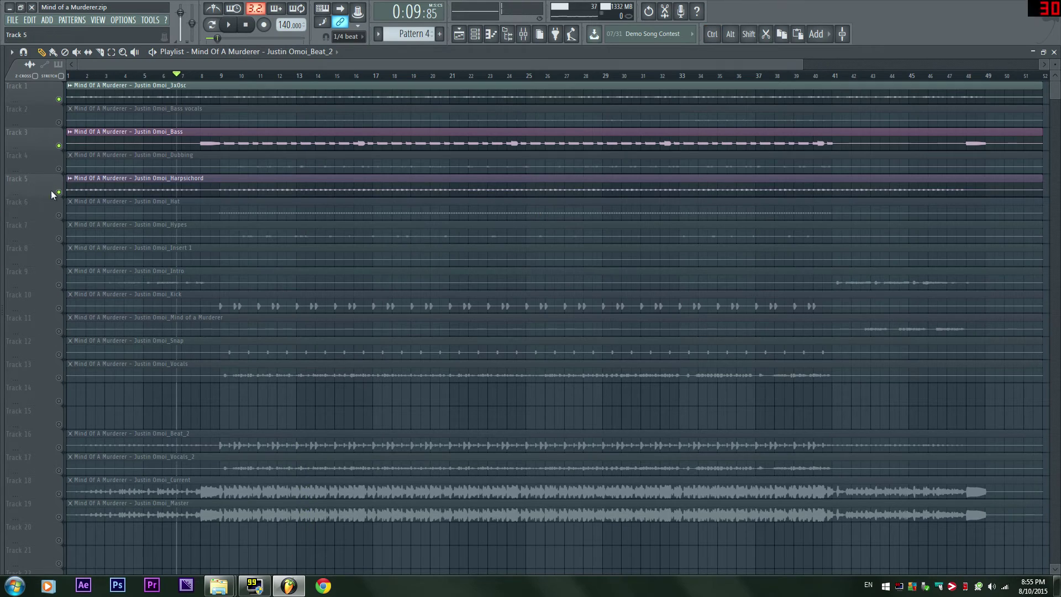
# Reactivate all the stem tracks and view the full arrangement from Track 1 down
pyautogui.rightClick(58, 192)
pyautogui.rightClick(58, 193)
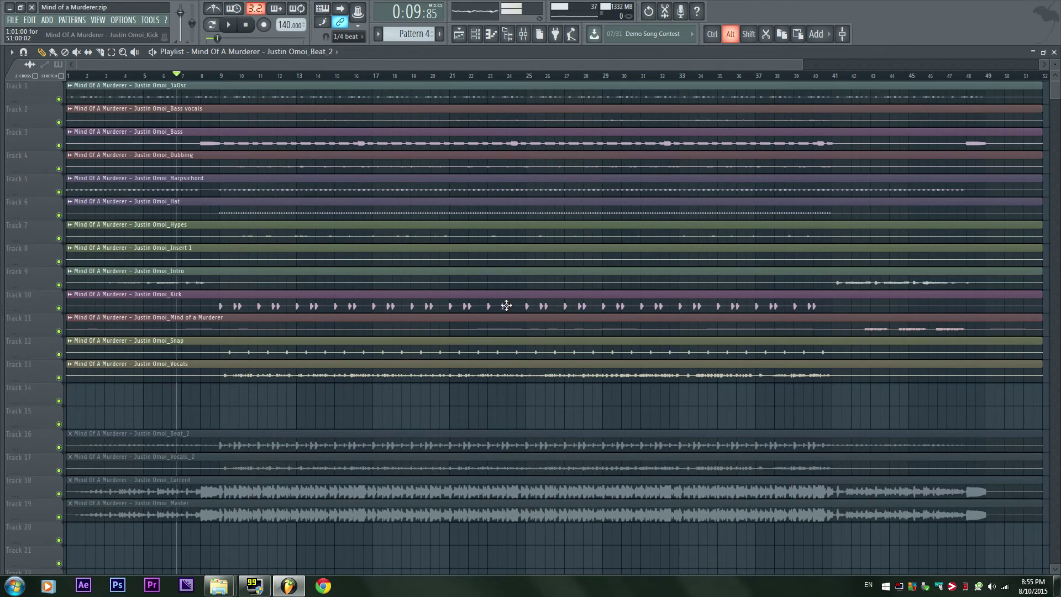
pyautogui.scroll(2, 508, 307)
pyautogui.scroll(4, 552, 488)
pyautogui.scroll(-2, 537, 384)
pyautogui.scroll(-5, 457, 242)
pyautogui.keyDown('alt'); pyautogui.scroll(5, 372, 236); pyautogui.keyUp('alt')
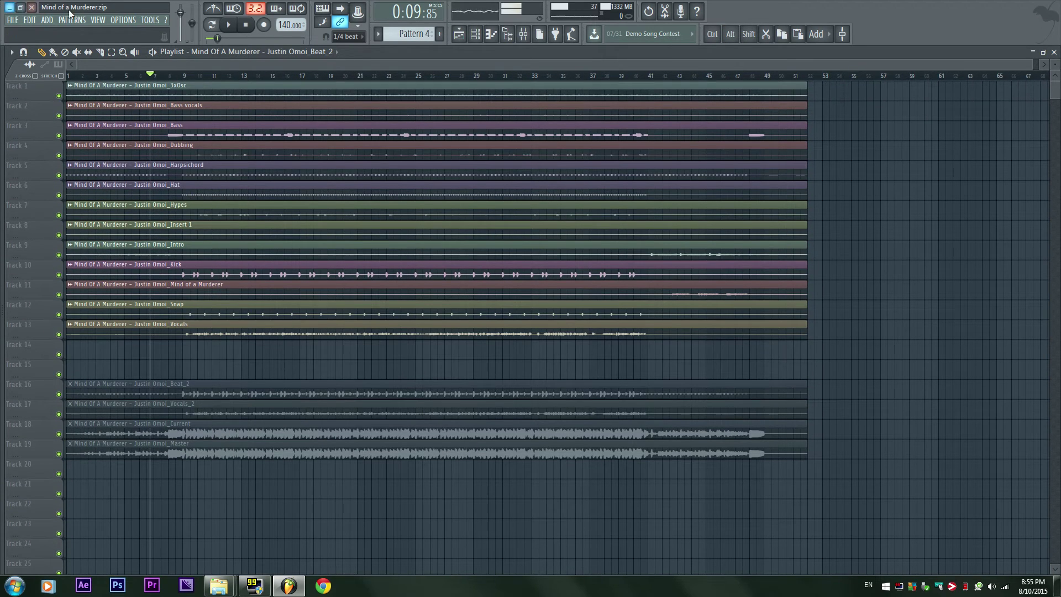
# Switch to the desktop and close both open folder windows
pyautogui.click(10, 9)
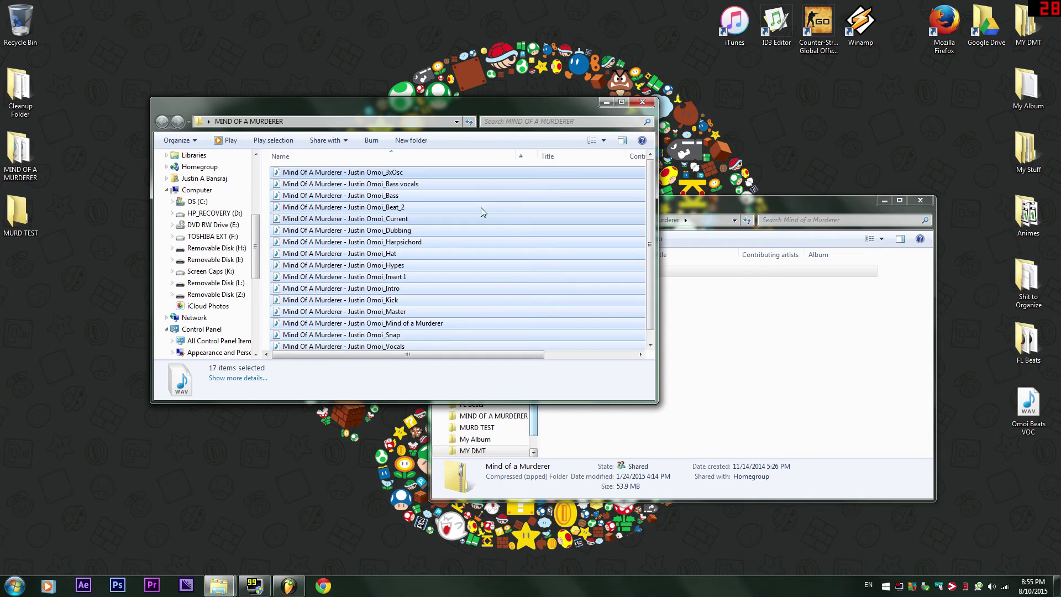
pyautogui.click(525, 184)
pyautogui.click(643, 102)
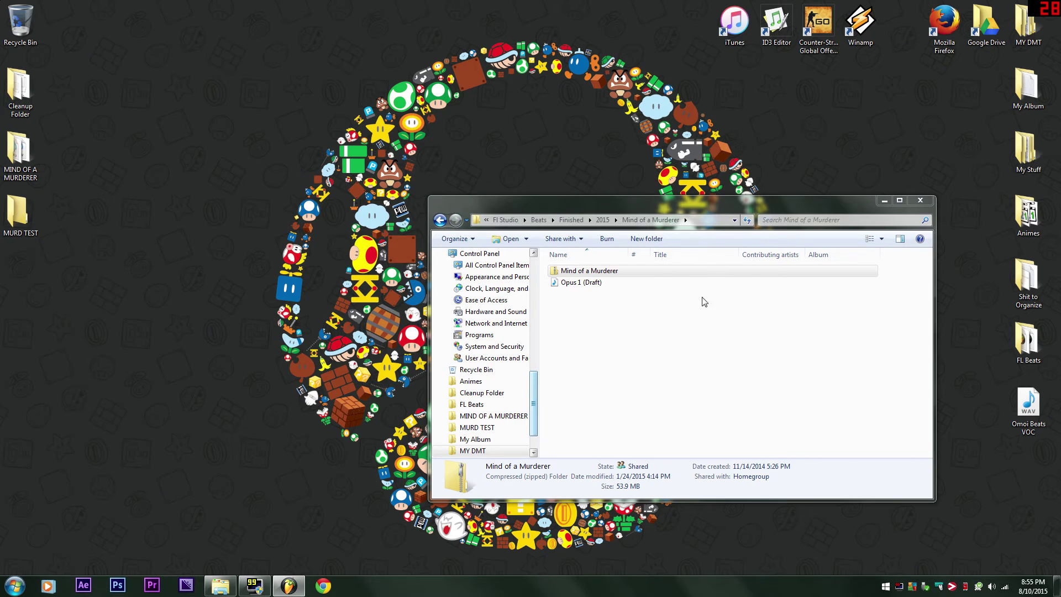
pyautogui.click(661, 343)
pyautogui.click(921, 201)
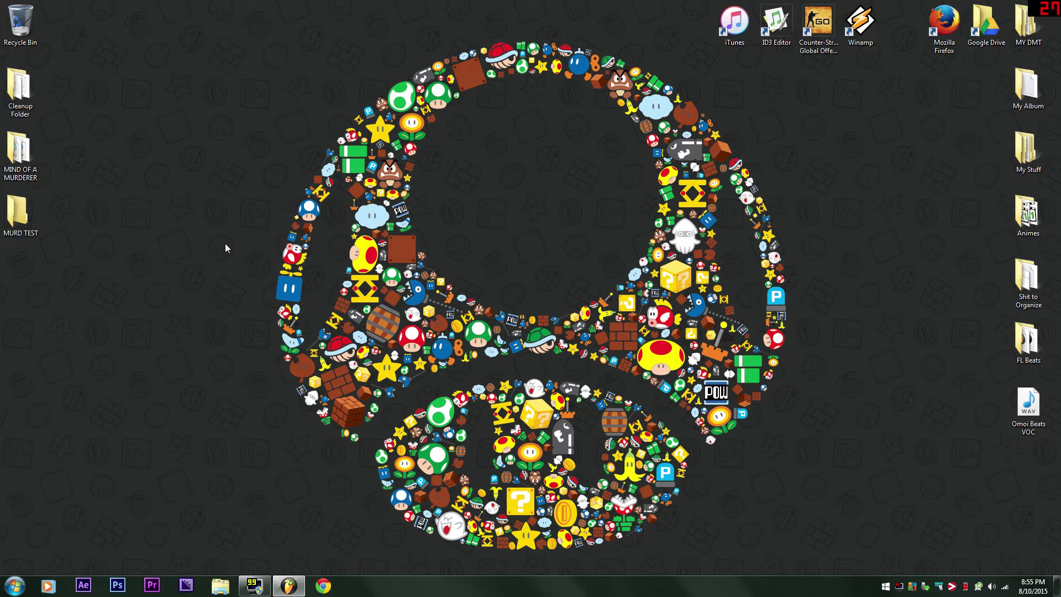
# Move the MIND OF A MURDERER folder to an empty area of the desktop and view its 7-Zip archive options
pyautogui.moveTo(7, 177); pyautogui.dragTo(176, 114)
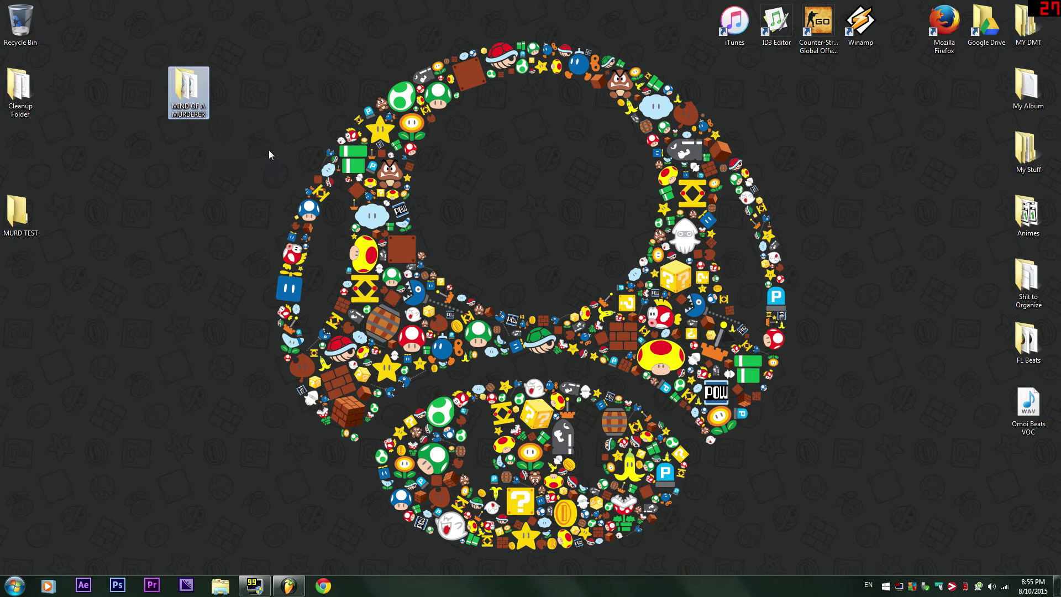
pyautogui.moveTo(269, 151); pyautogui.dragTo(242, 150)
pyautogui.moveTo(277, 160)
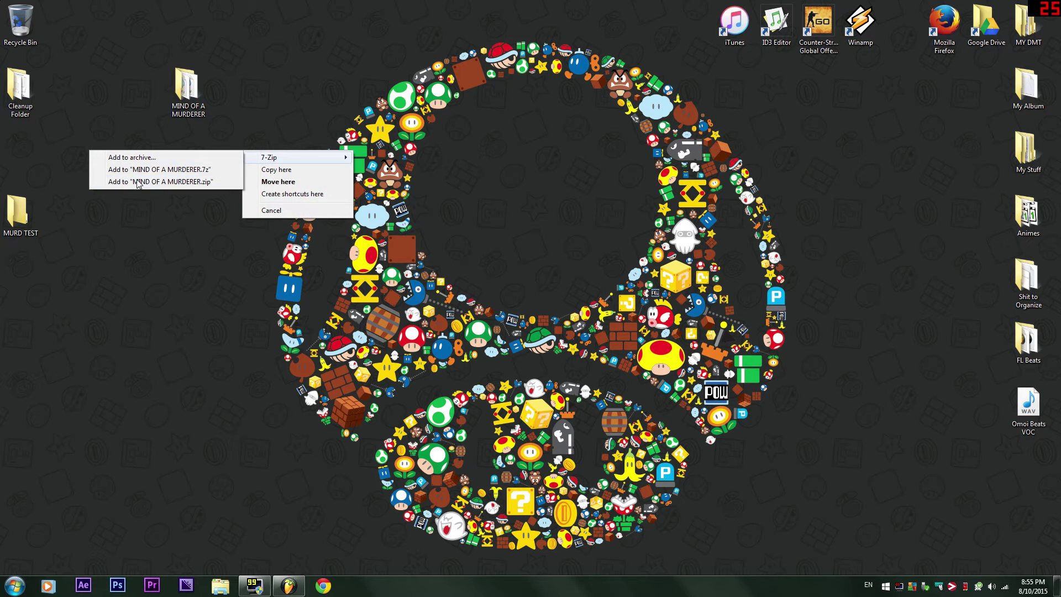
pyautogui.click(825, 377)
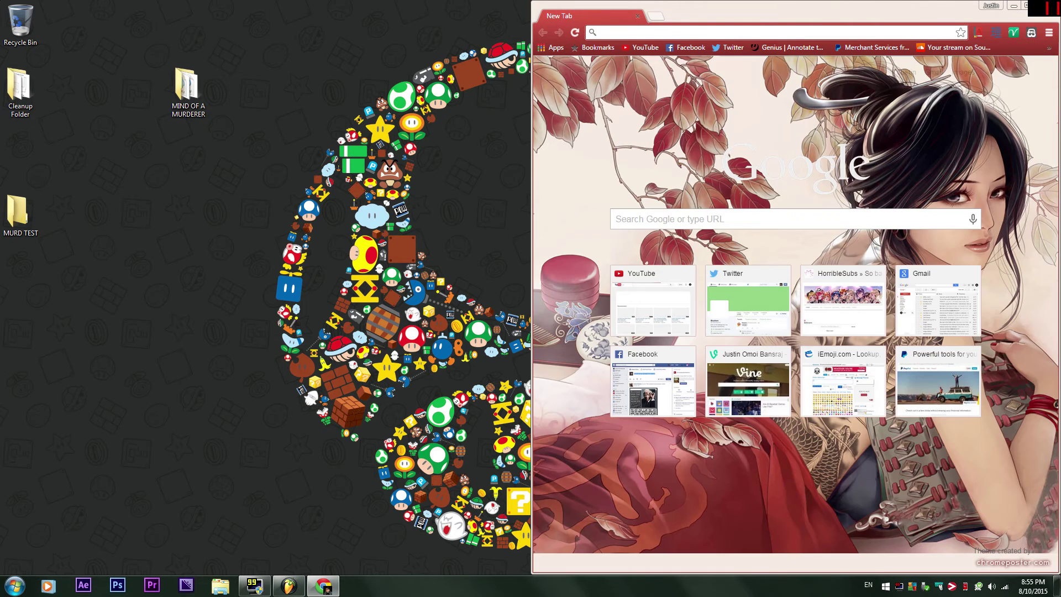
# Search for "google drive" in Chrome and open My Drive from the Google Drive site
pyautogui.write('google dr')
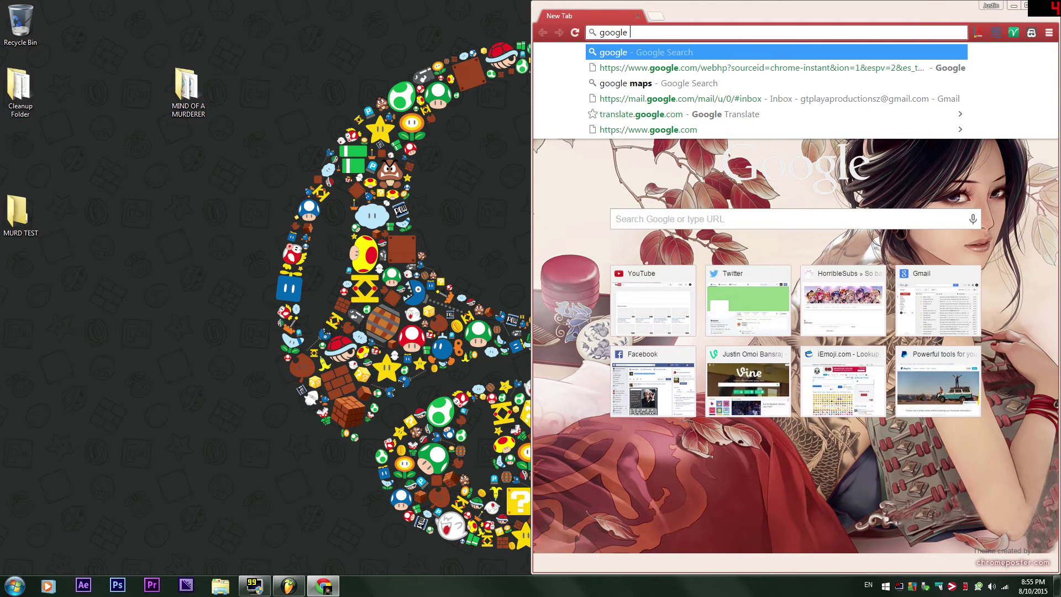
pyautogui.press('Return')
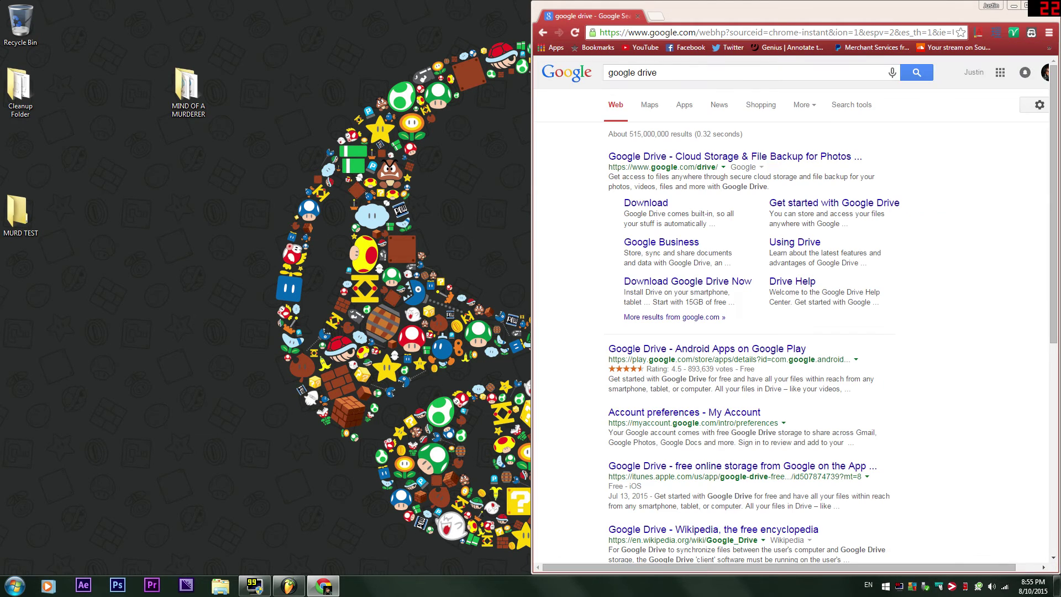
pyautogui.click(651, 157)
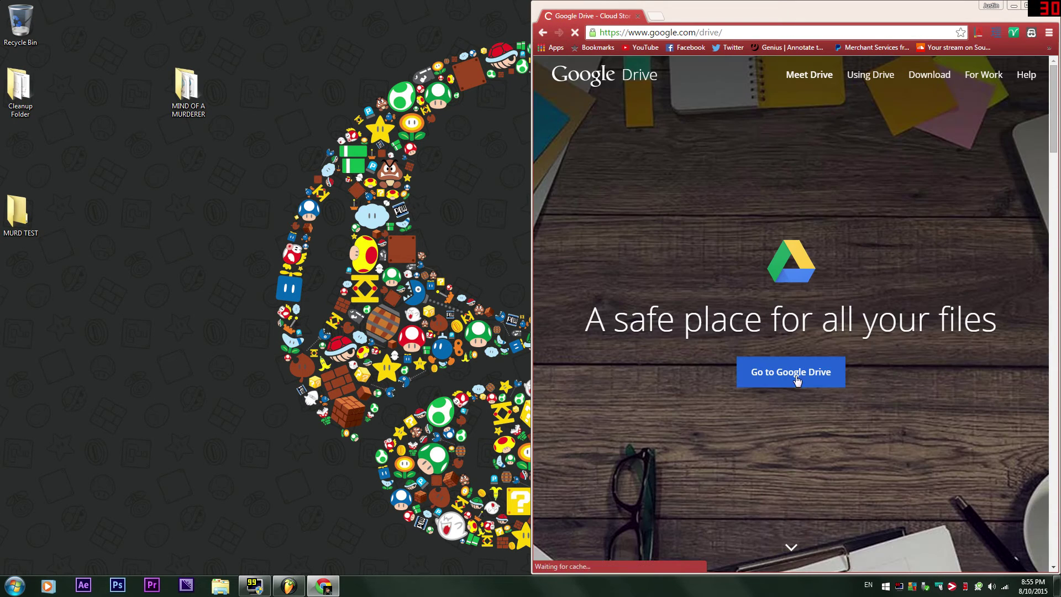
pyautogui.click(796, 380)
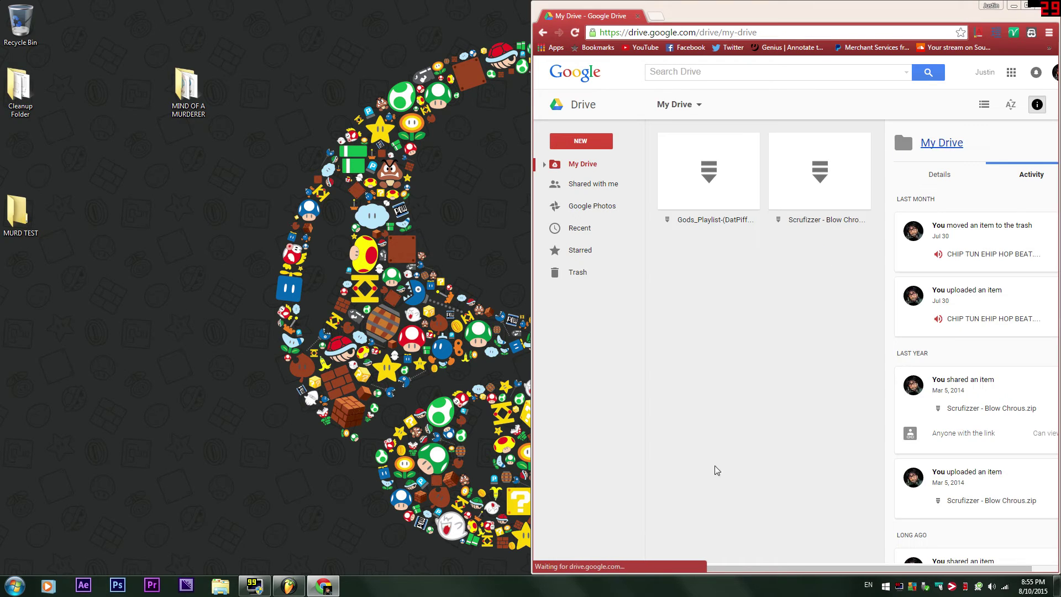
# Try to upload the MIND OF A MURDERER folder to My Drive, cancel the upload, and switch back to FL Studio
pyautogui.moveTo(185, 88); pyautogui.dragTo(788, 423)
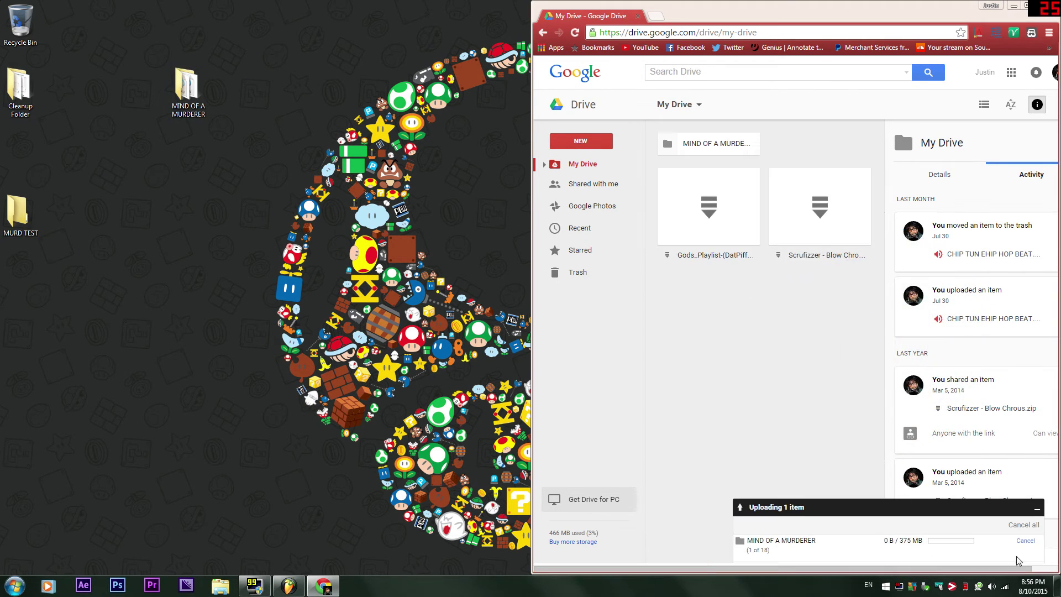
pyautogui.click(1025, 541)
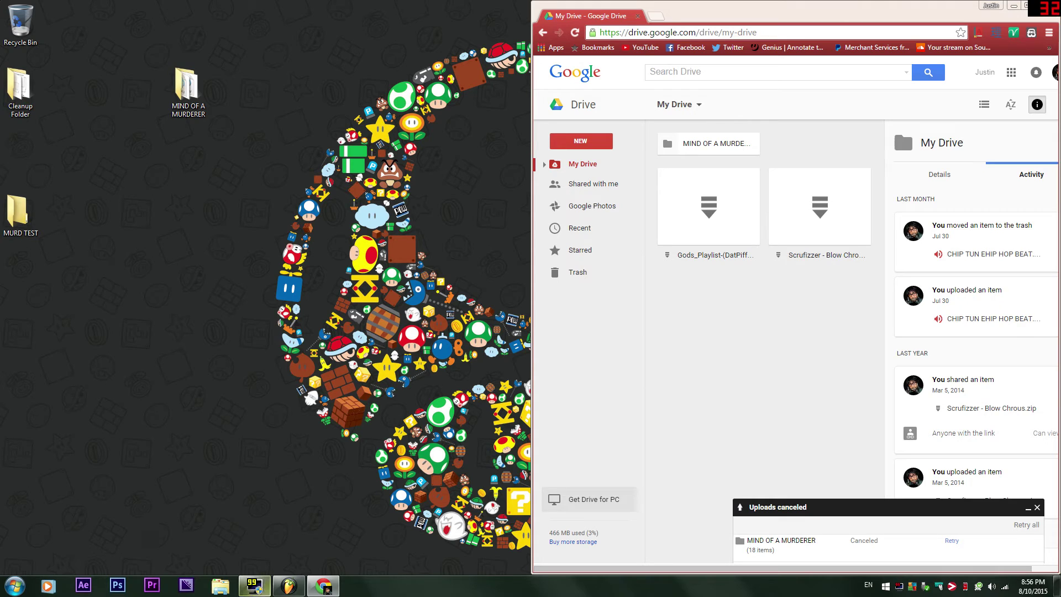
pyautogui.click(288, 585)
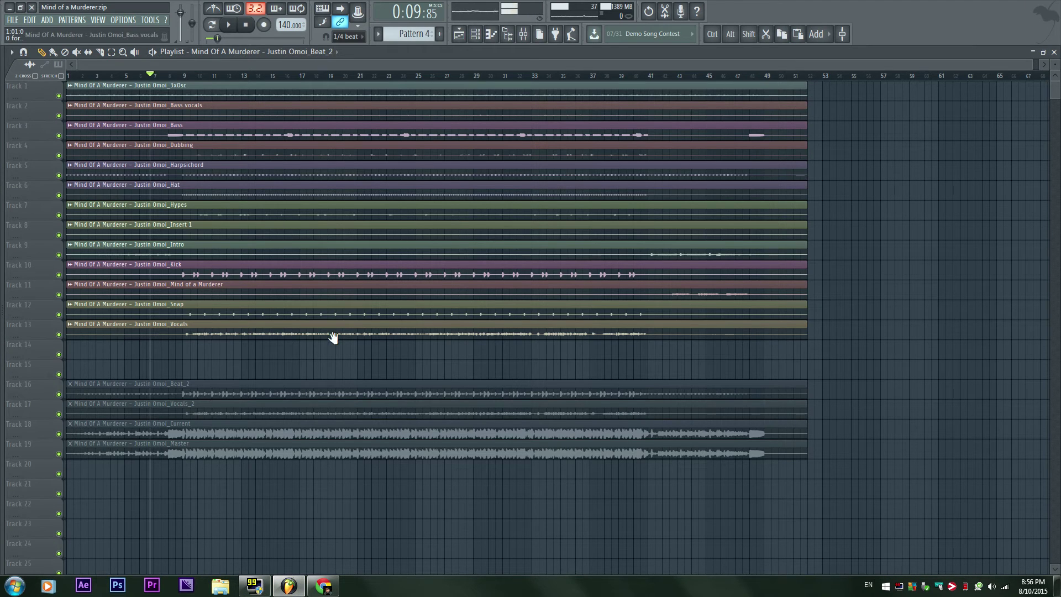